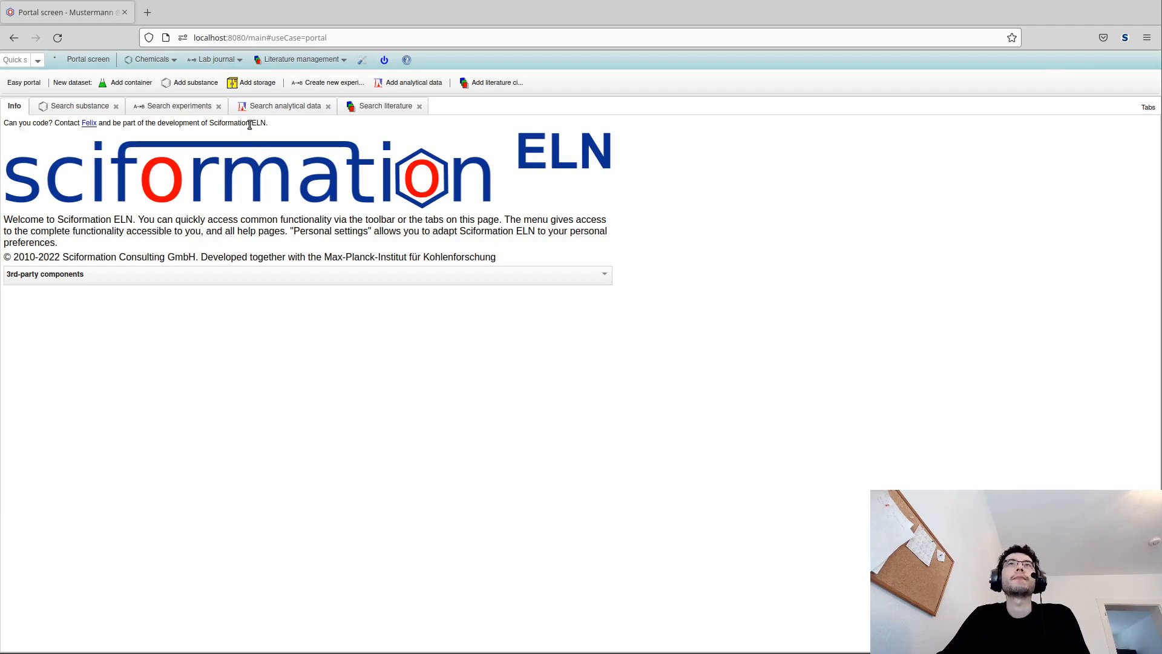
# Create a new experiment entry in the lab journal and locate its experiment type setting
pyautogui.click(214, 59)
pyautogui.click(209, 122)
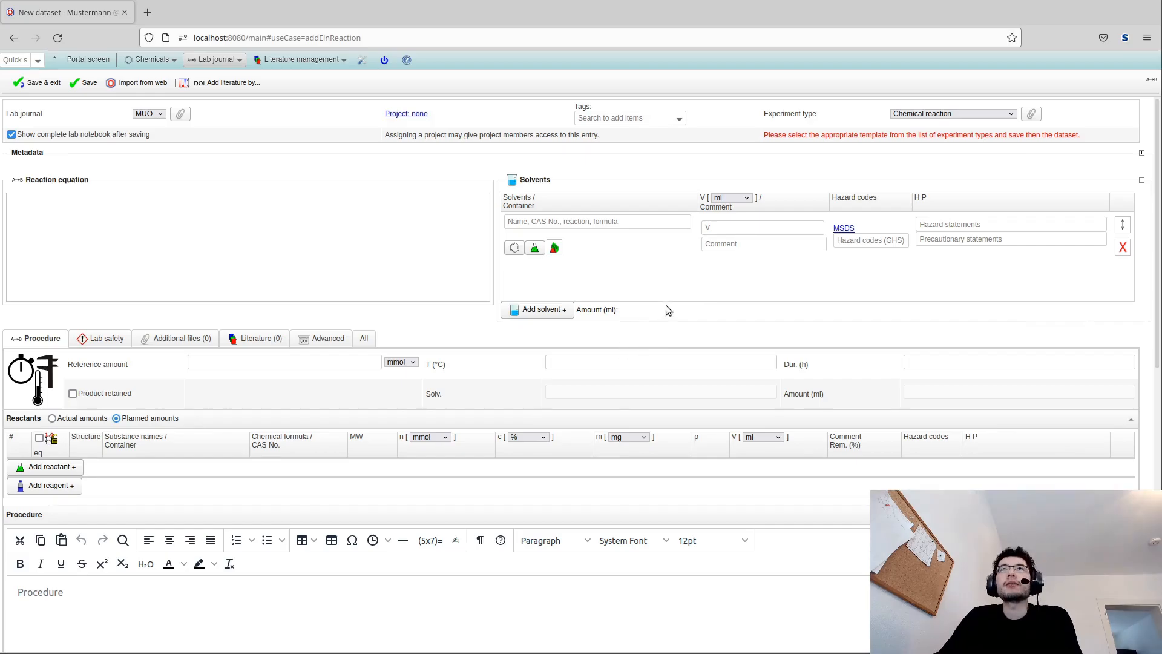
pyautogui.moveTo(767, 117); pyautogui.dragTo(847, 123)
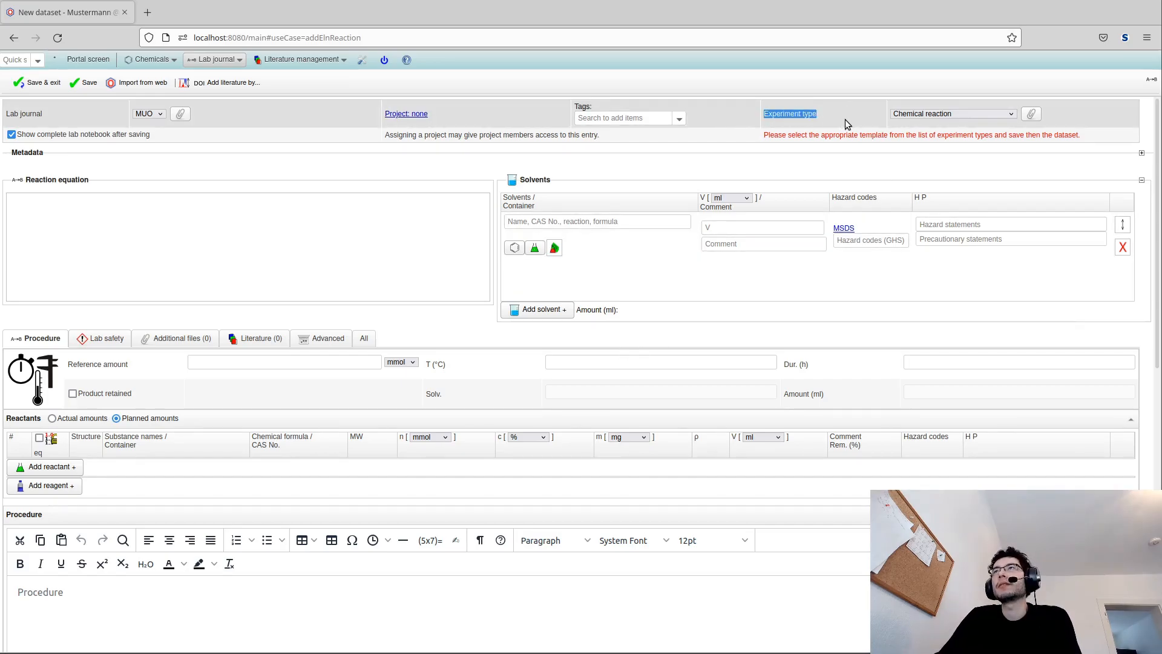
pyautogui.click(845, 119)
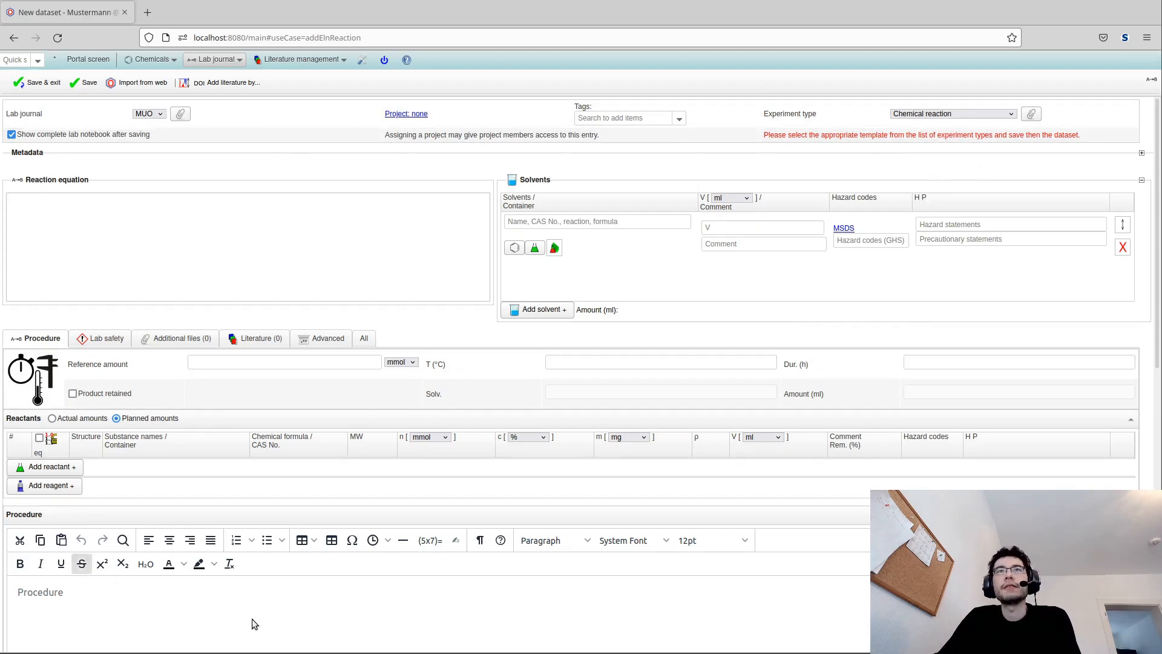
# Set the experiment type to Text and examine the Procedure and Observation text editors
pyautogui.click(934, 115)
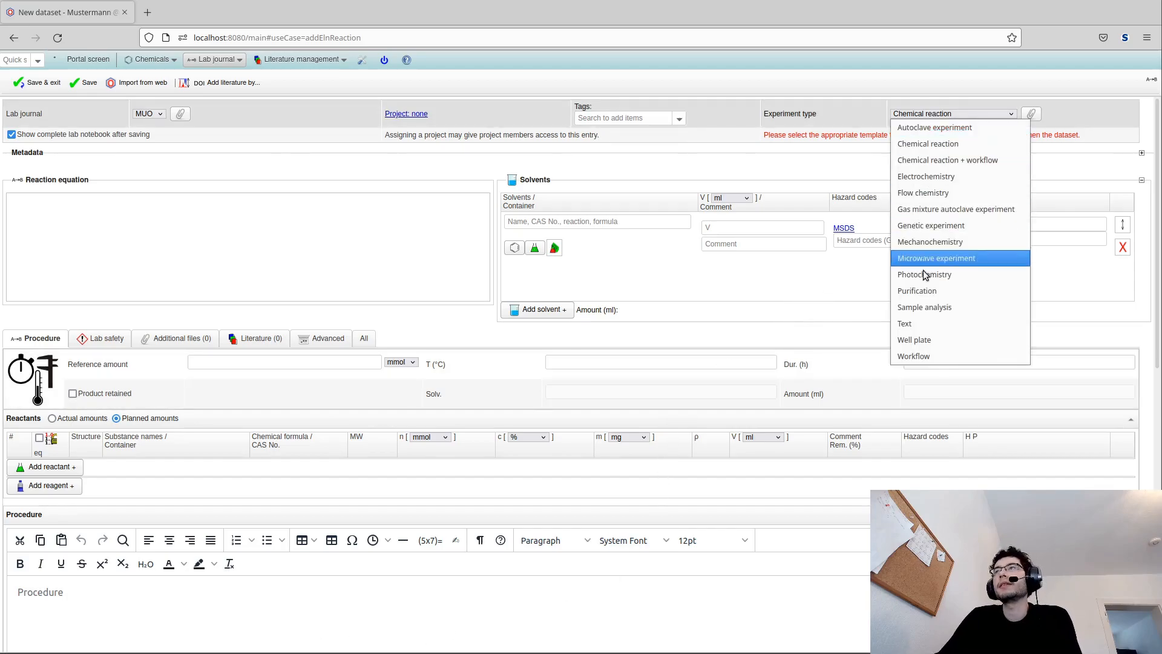
pyautogui.click(914, 333)
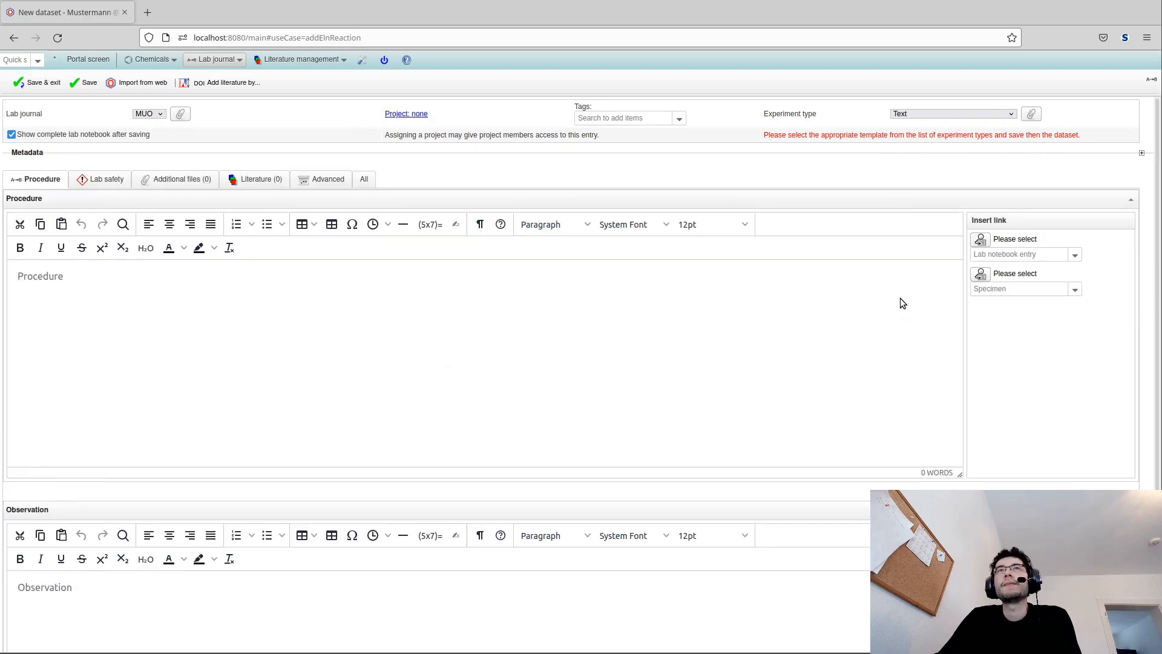
pyautogui.click(143, 366)
pyautogui.scroll(-3, 146, 363)
pyautogui.click(179, 492)
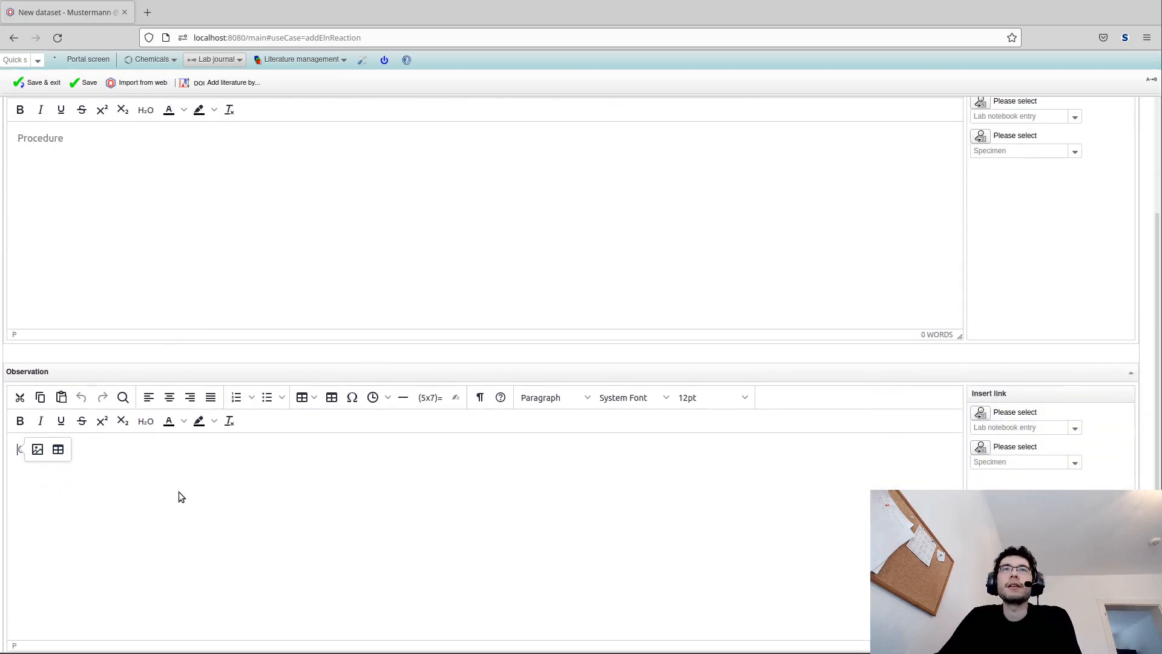
pyautogui.scroll(-1, 185, 481)
pyautogui.scroll(3, 191, 485)
pyautogui.click(293, 306)
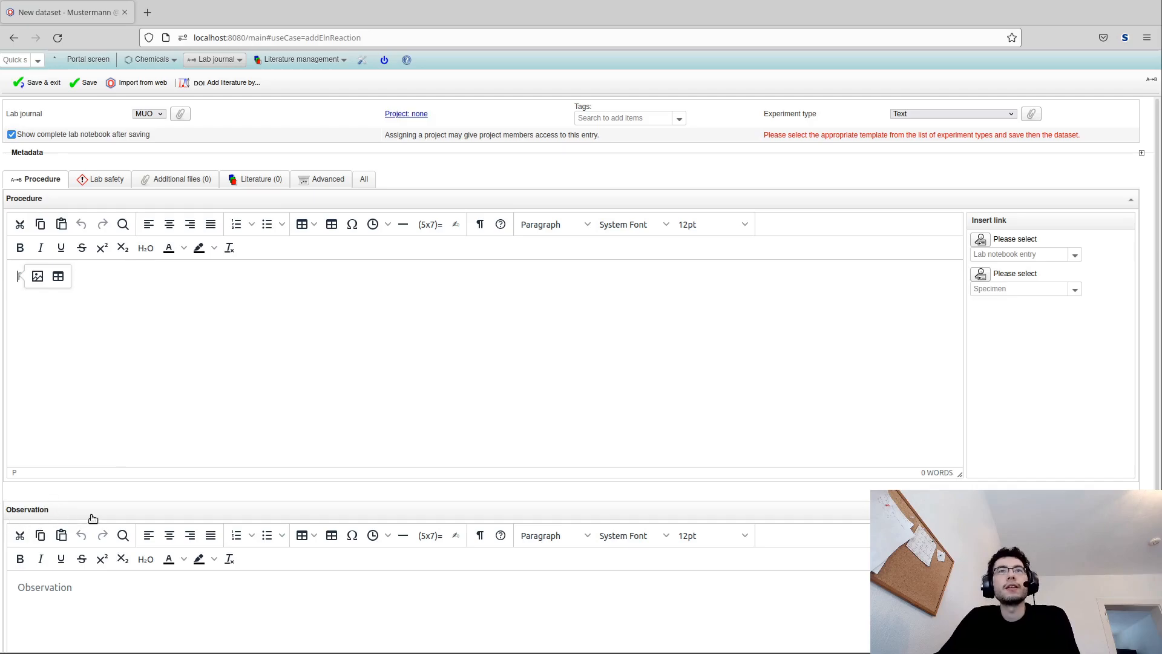
# Set the experiment type to Chemical reaction and review the reaction equation, solvents and reactants sections
pyautogui.click(906, 116)
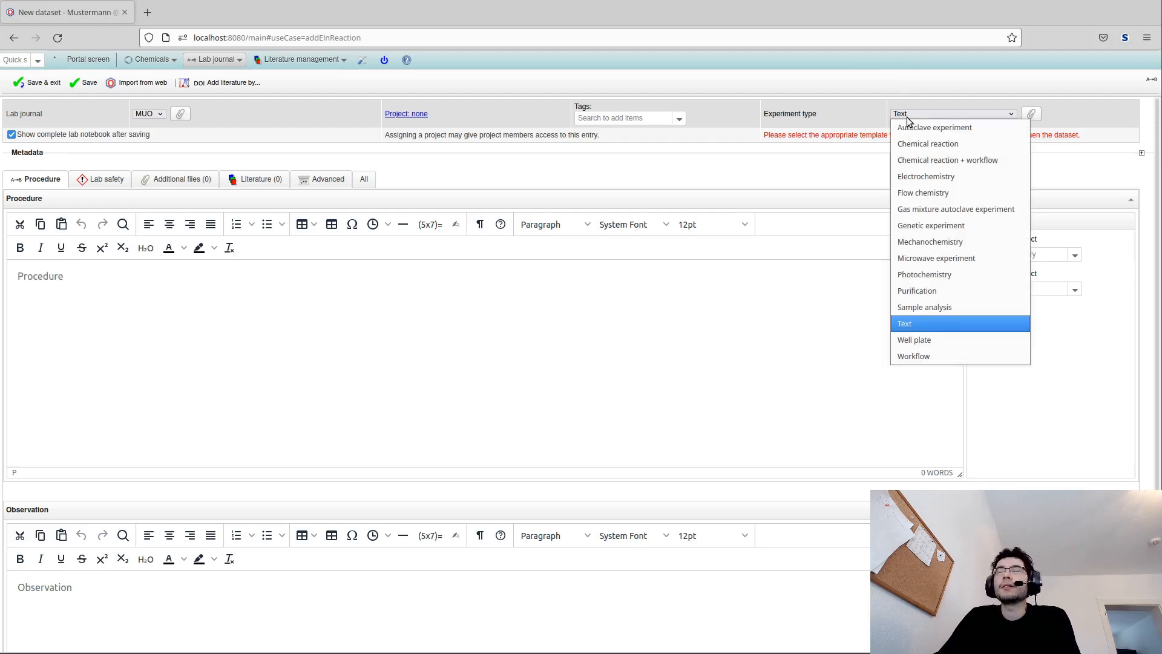
pyautogui.click(924, 147)
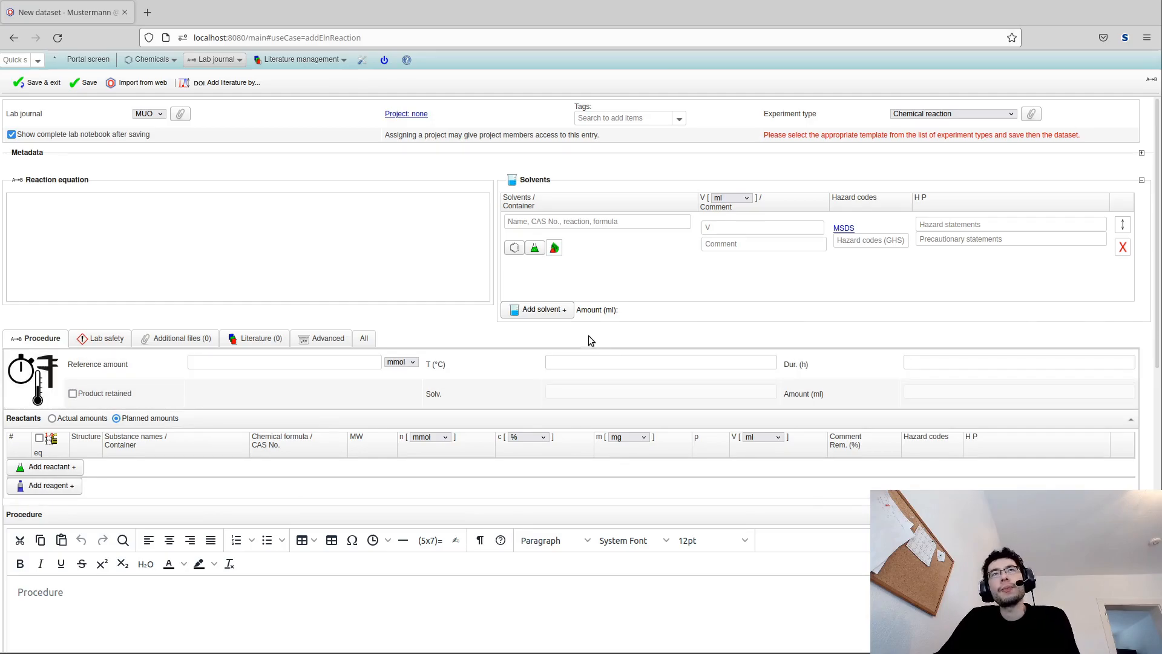
pyautogui.moveTo(143, 223)
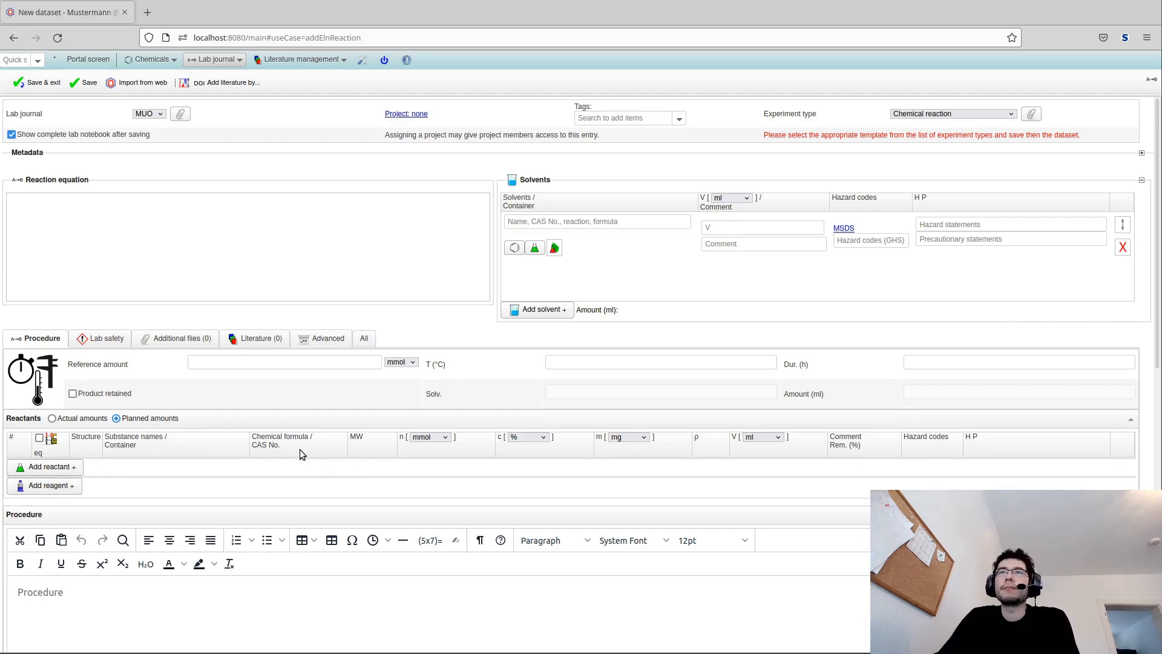
# Set the experiment type to Electrochemistry and examine its potential difference, current and cumulated charge fields
pyautogui.click(979, 113)
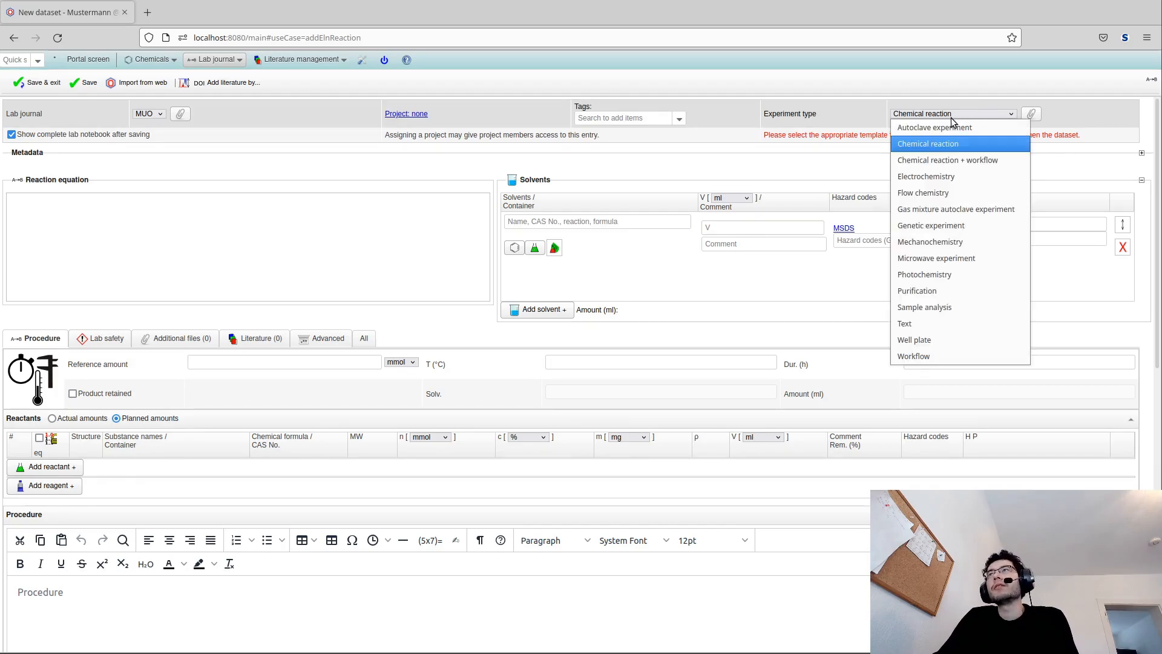
pyautogui.click(913, 180)
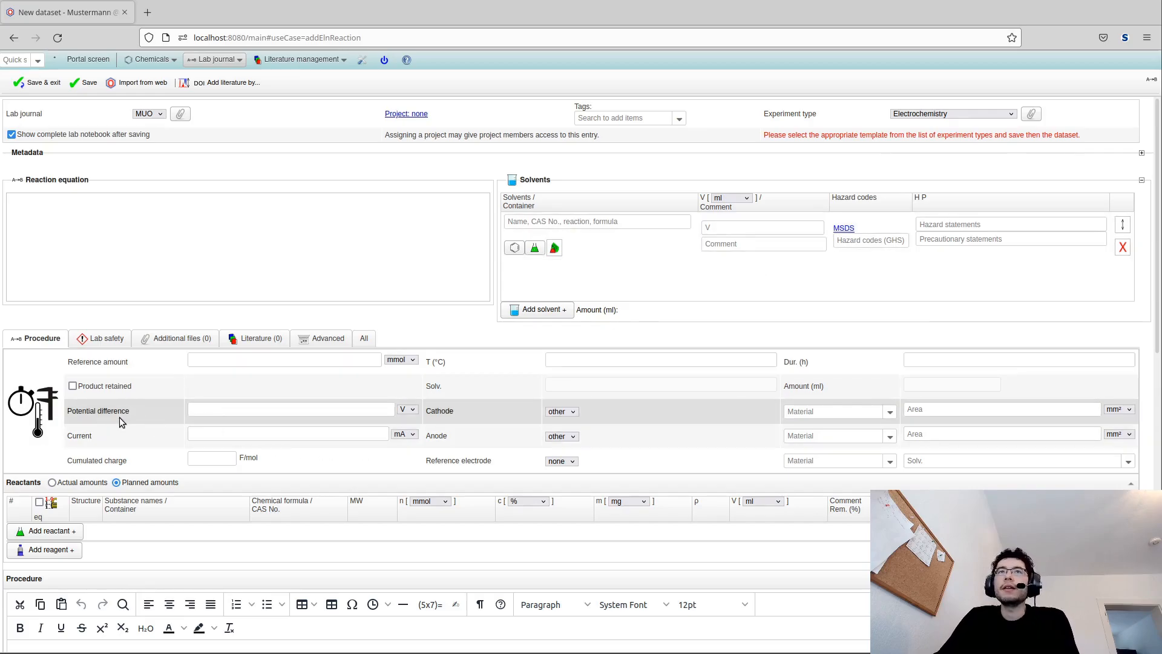
pyautogui.moveTo(129, 412); pyautogui.dragTo(125, 456)
pyautogui.click(143, 459)
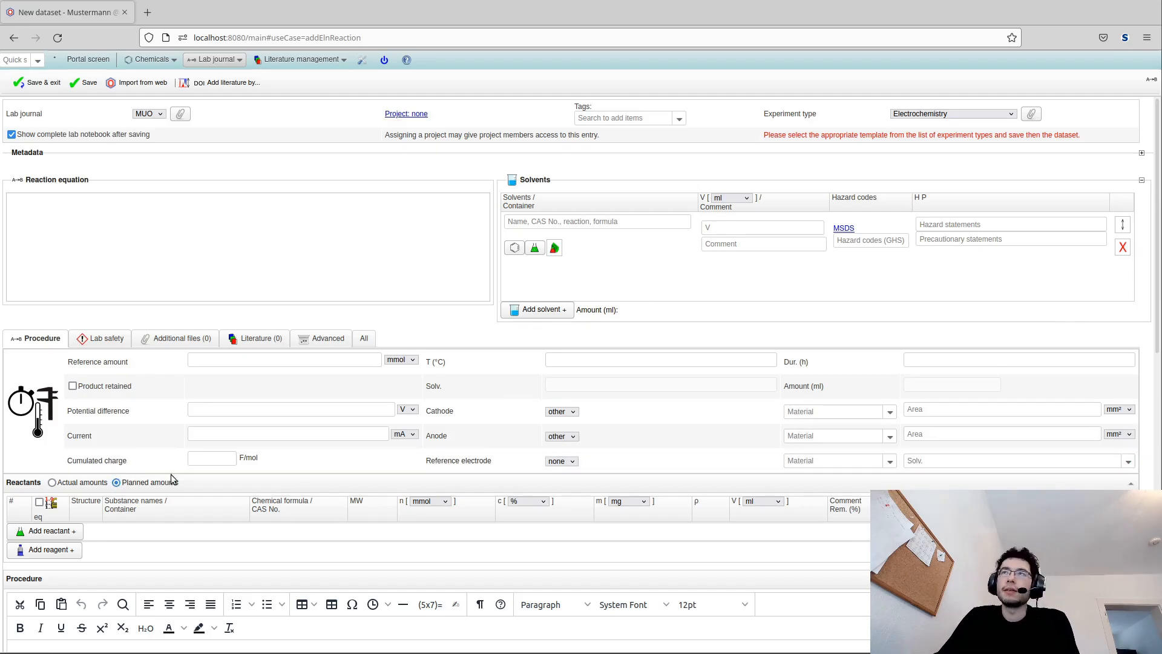
pyautogui.click(214, 437)
pyautogui.click(219, 460)
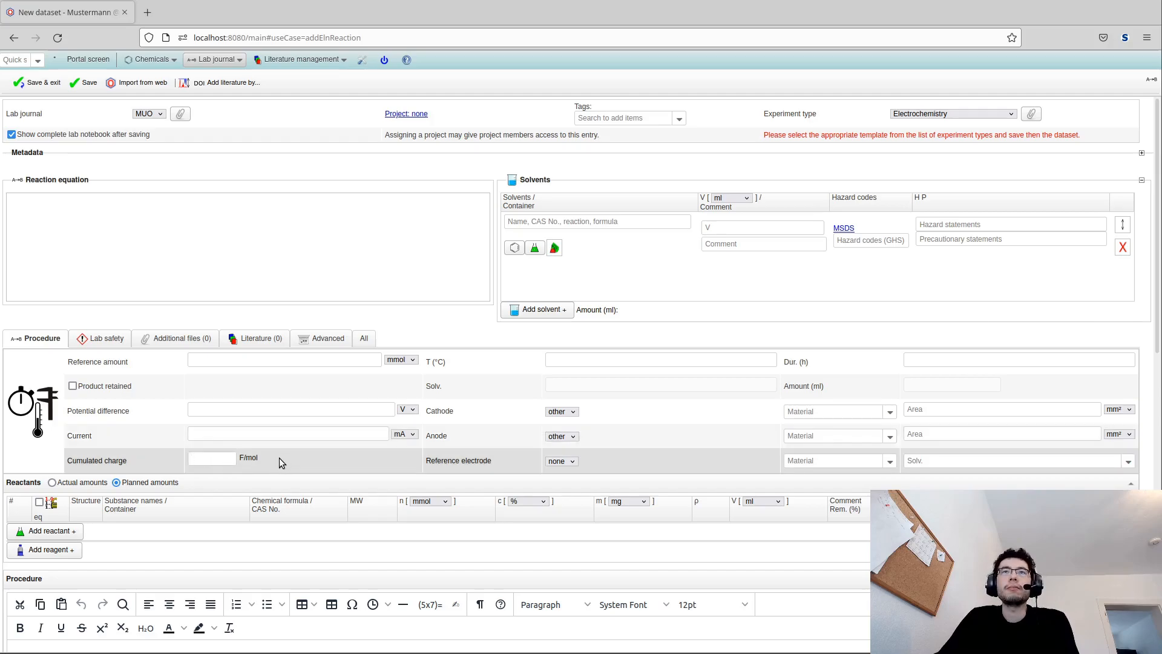
# Set the experiment type to Photochemistry and examine its wavelength and light source fields
pyautogui.click(942, 115)
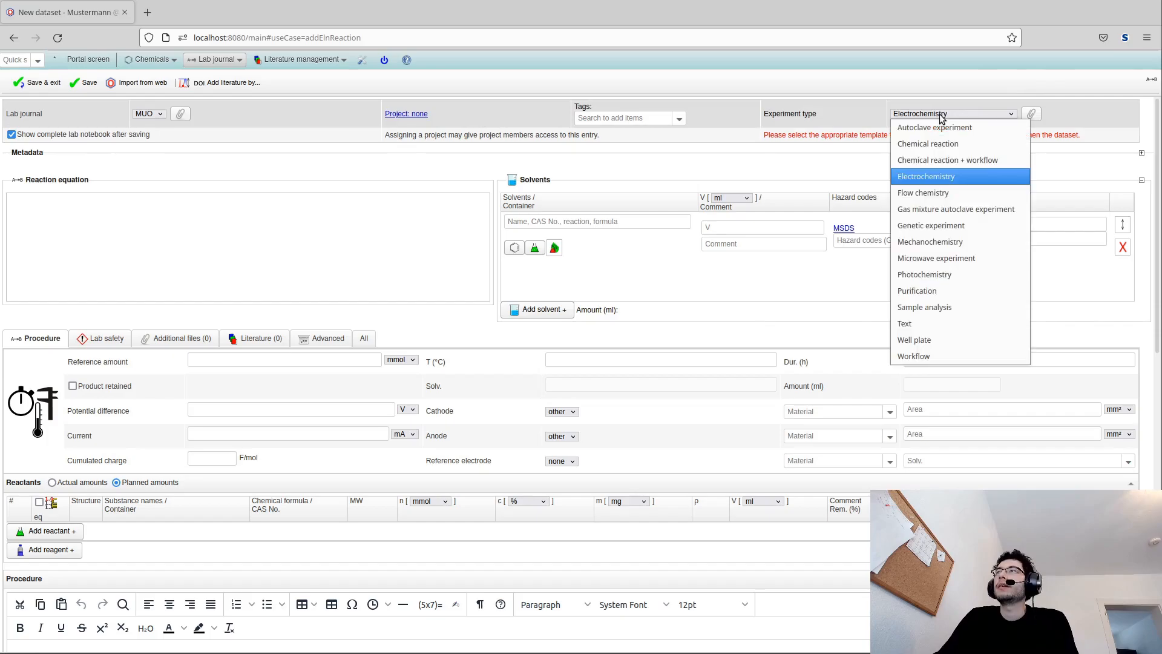
pyautogui.click(929, 275)
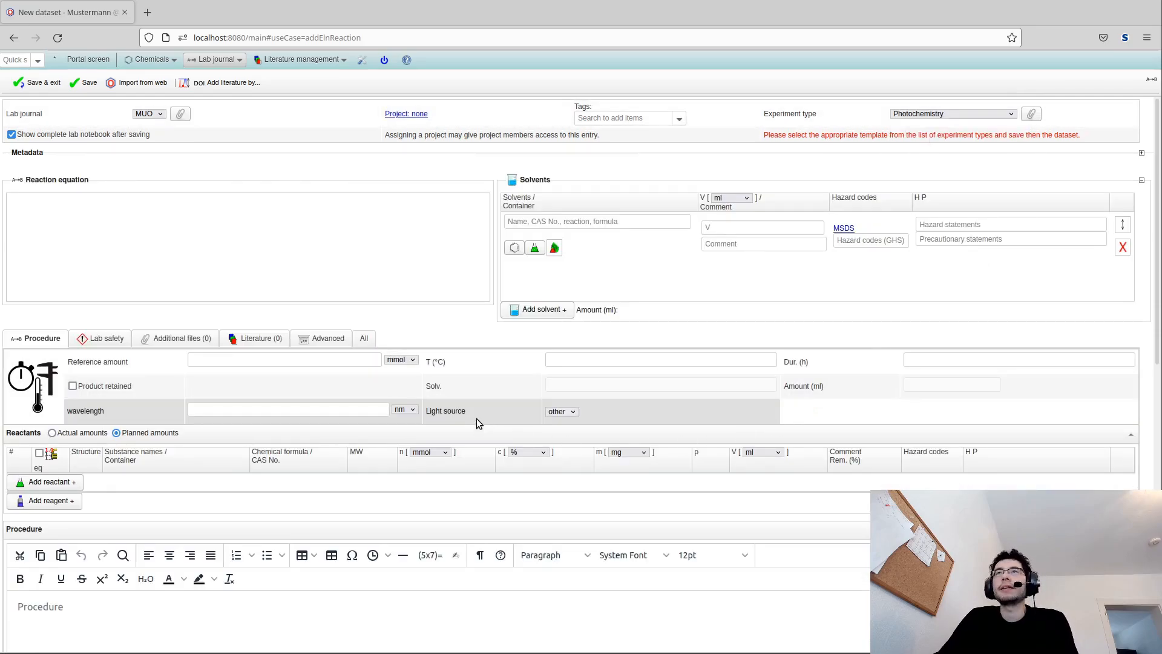
pyautogui.moveTo(71, 411); pyautogui.dragTo(140, 414)
pyautogui.click(141, 415)
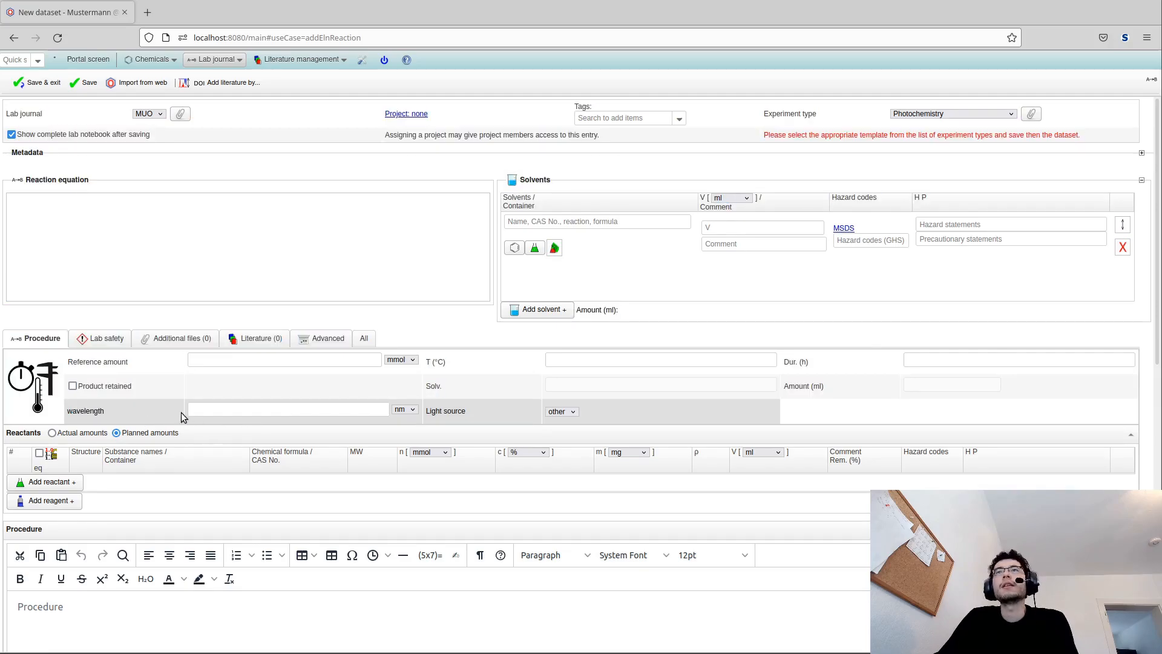
pyautogui.click(553, 413)
pyautogui.click(556, 412)
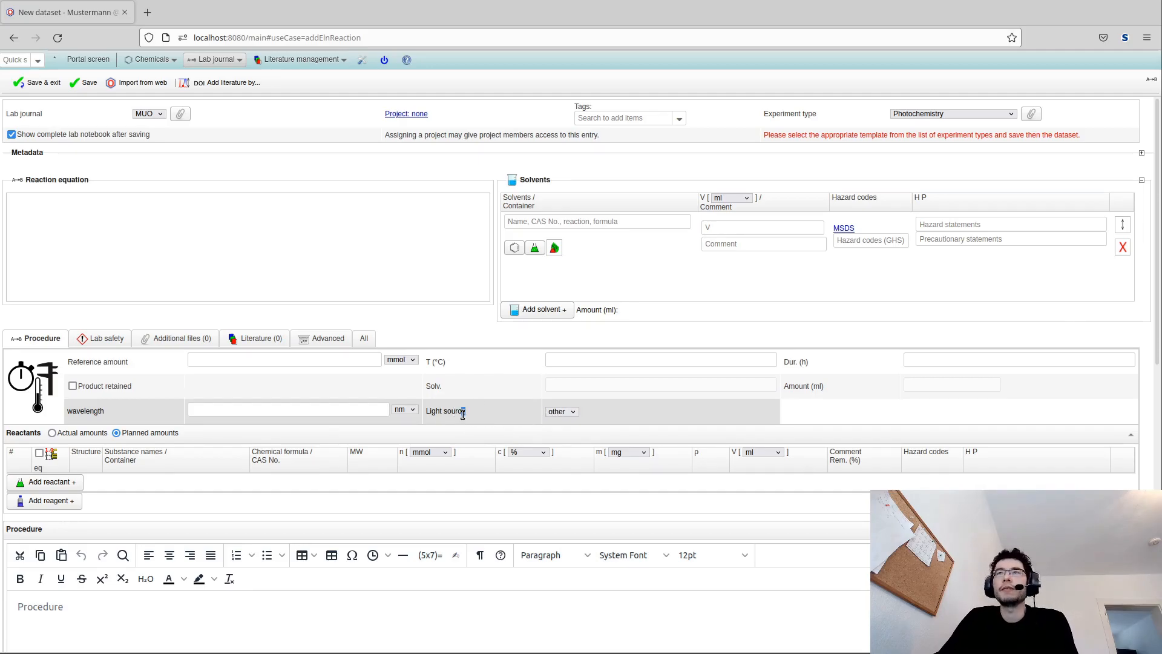
# Set the experiment type to Autoclave experiment and examine its Pressure and Pressure @T fields
pyautogui.click(944, 115)
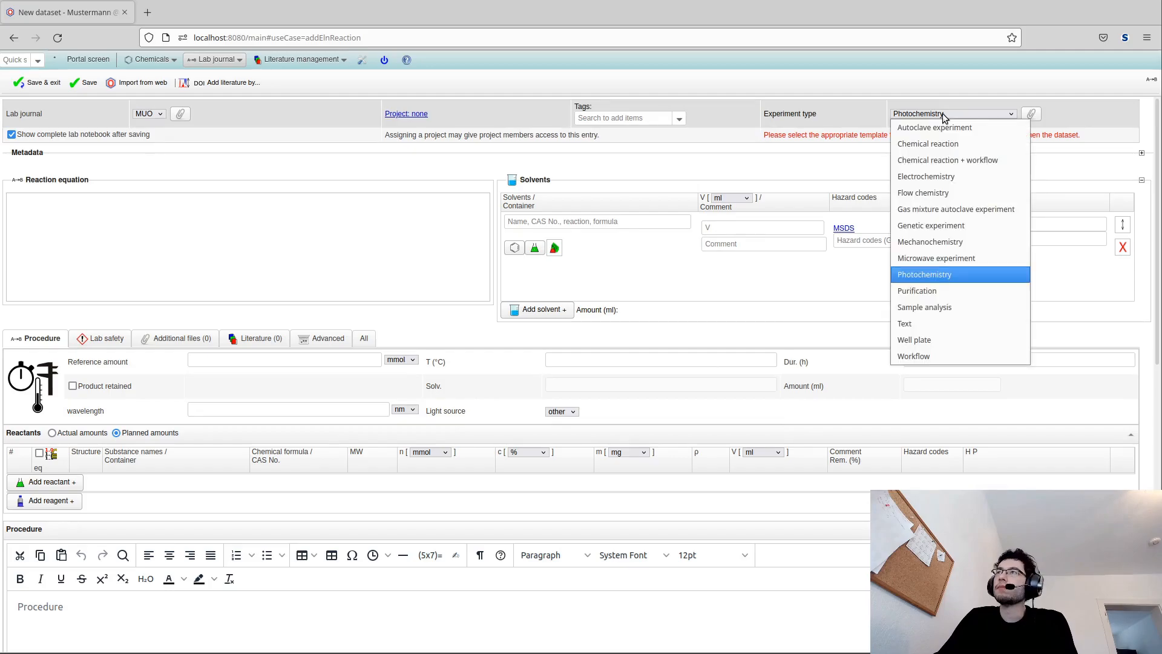
pyautogui.click(948, 129)
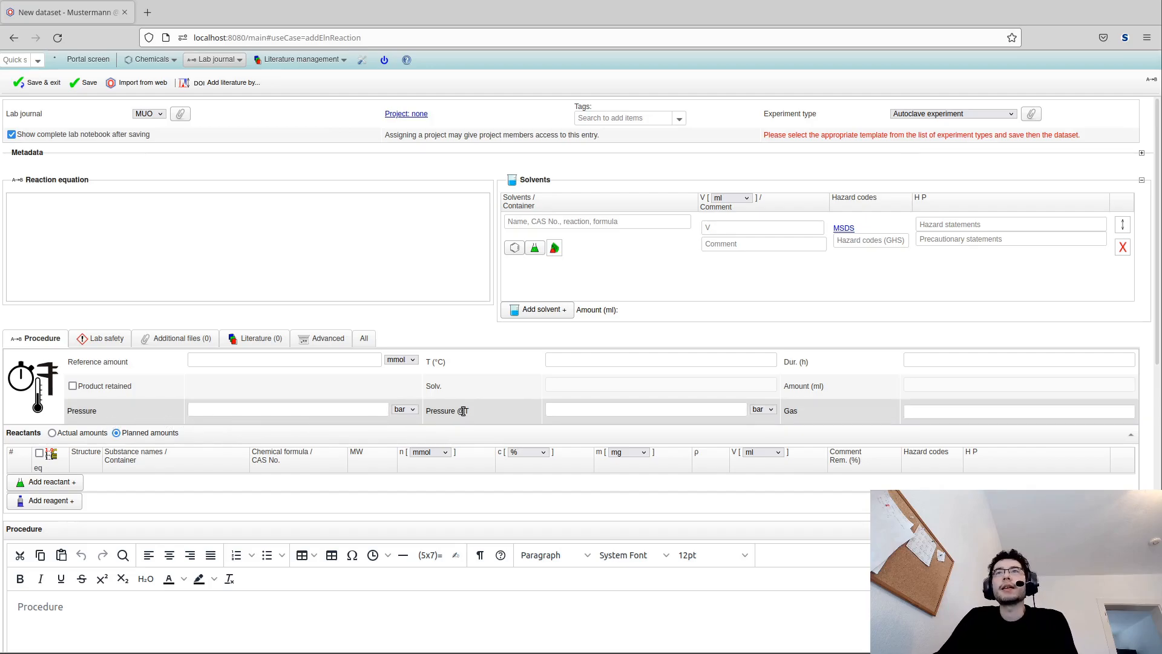
pyautogui.click(78, 412)
pyautogui.moveTo(455, 412); pyautogui.dragTo(467, 413)
pyautogui.click(466, 414)
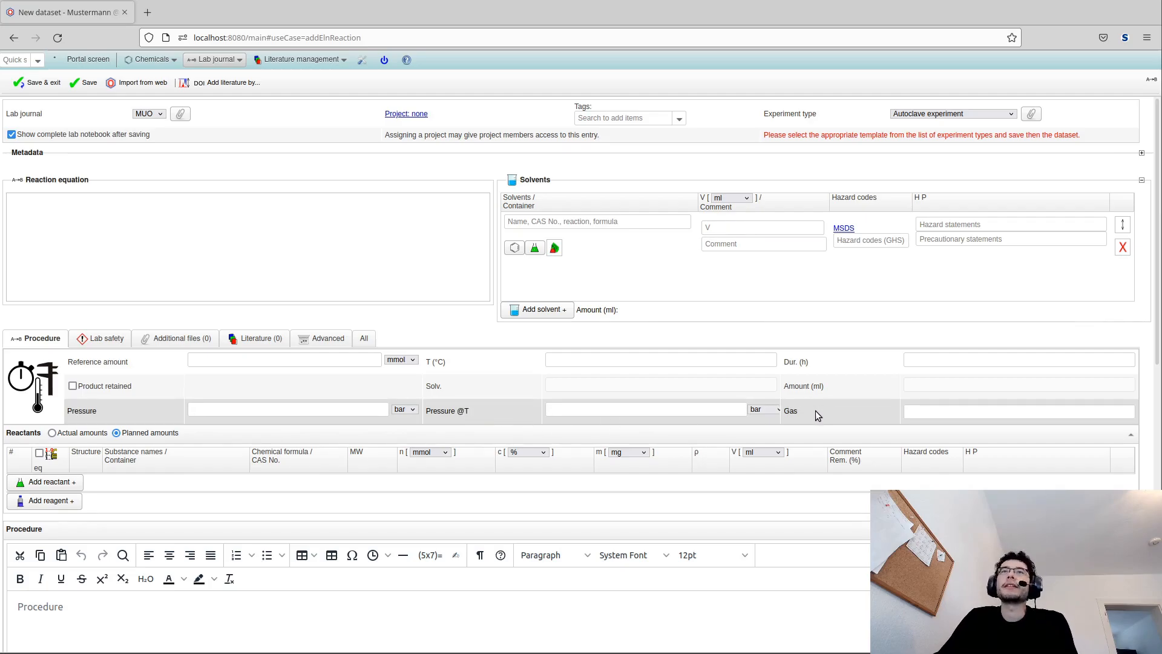
# Set the experiment type to Flow chemistry and, in the scheme, place a pump symbol connected by an arrow to a propeller symbol
pyautogui.click(948, 115)
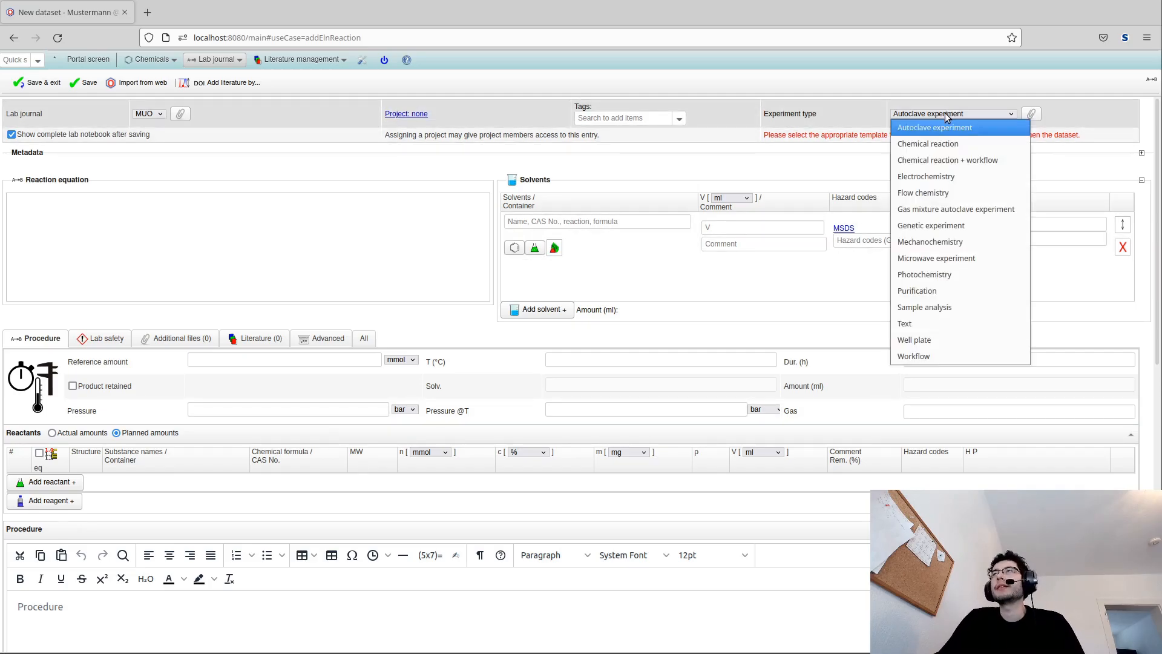
pyautogui.click(926, 192)
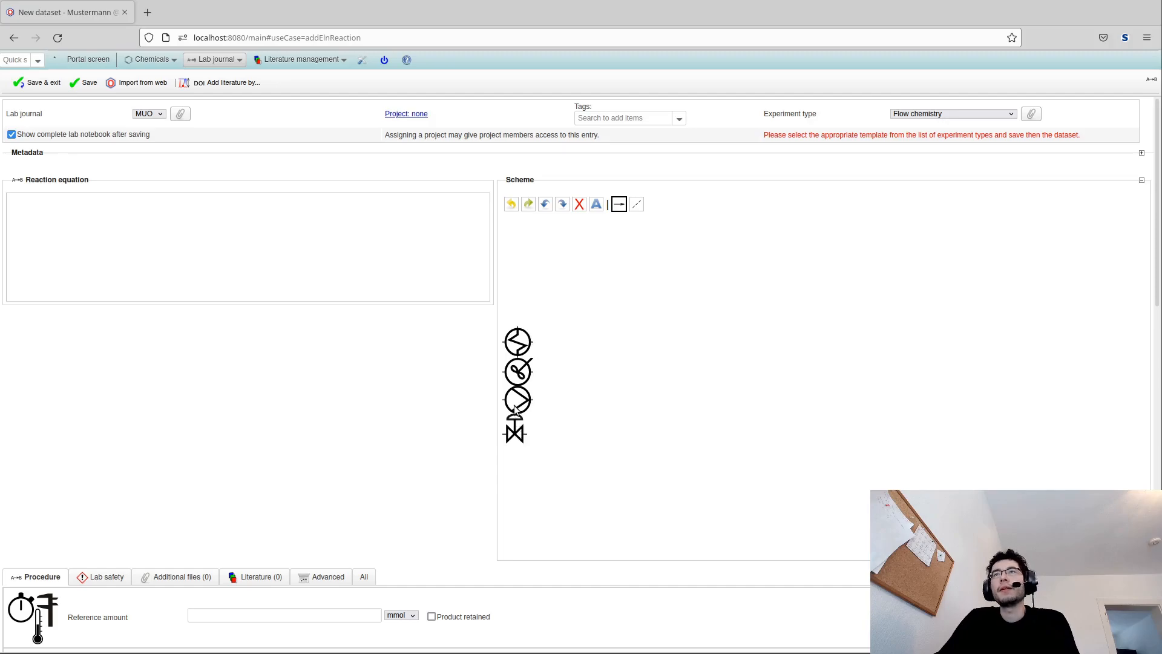
pyautogui.moveTo(520, 409); pyautogui.dragTo(676, 335)
pyautogui.moveTo(521, 374); pyautogui.dragTo(754, 328)
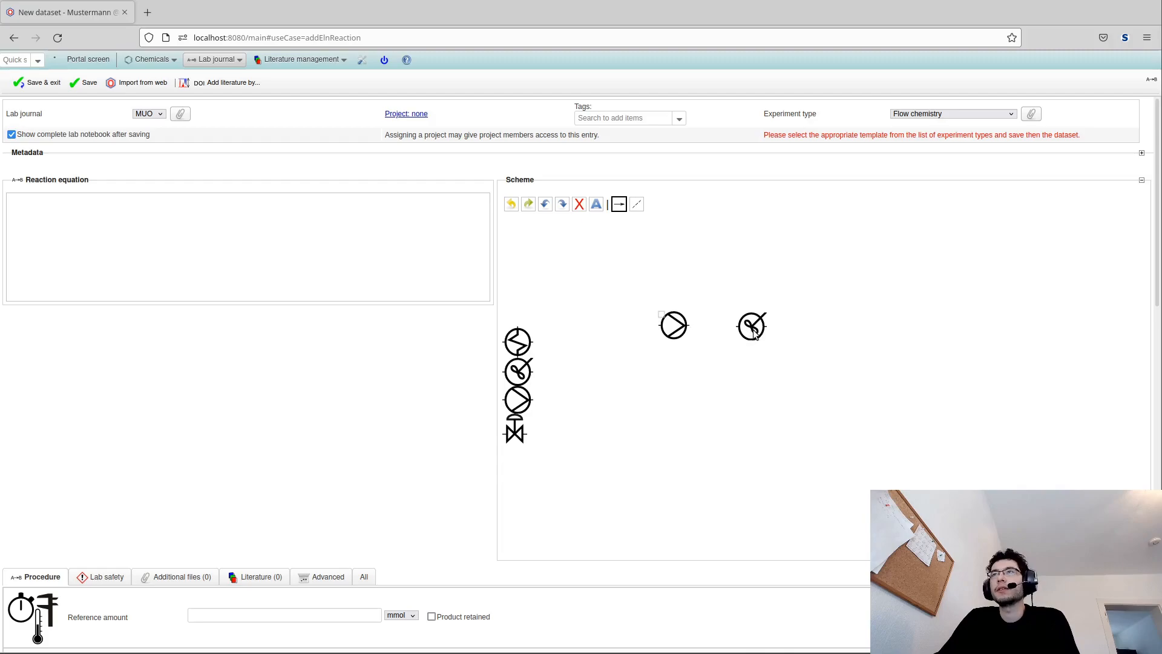
pyautogui.moveTo(688, 325); pyautogui.dragTo(740, 328)
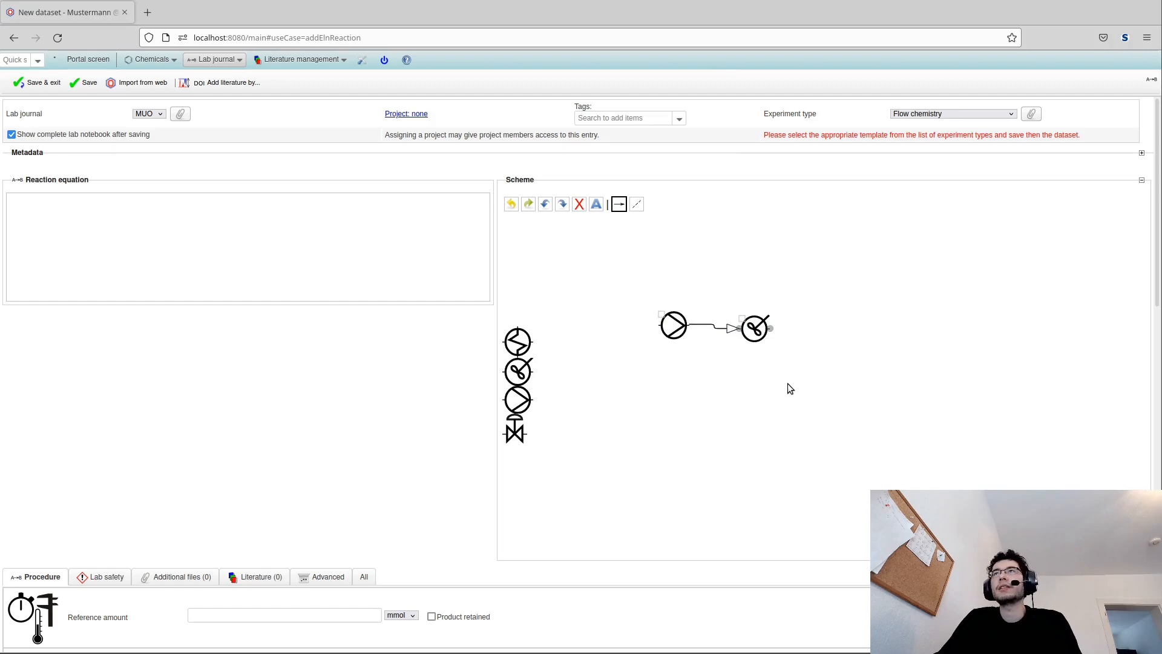
# Set the experiment type to Chemical reaction + workflow and bring up the process steps in the Procedure section
pyautogui.click(927, 113)
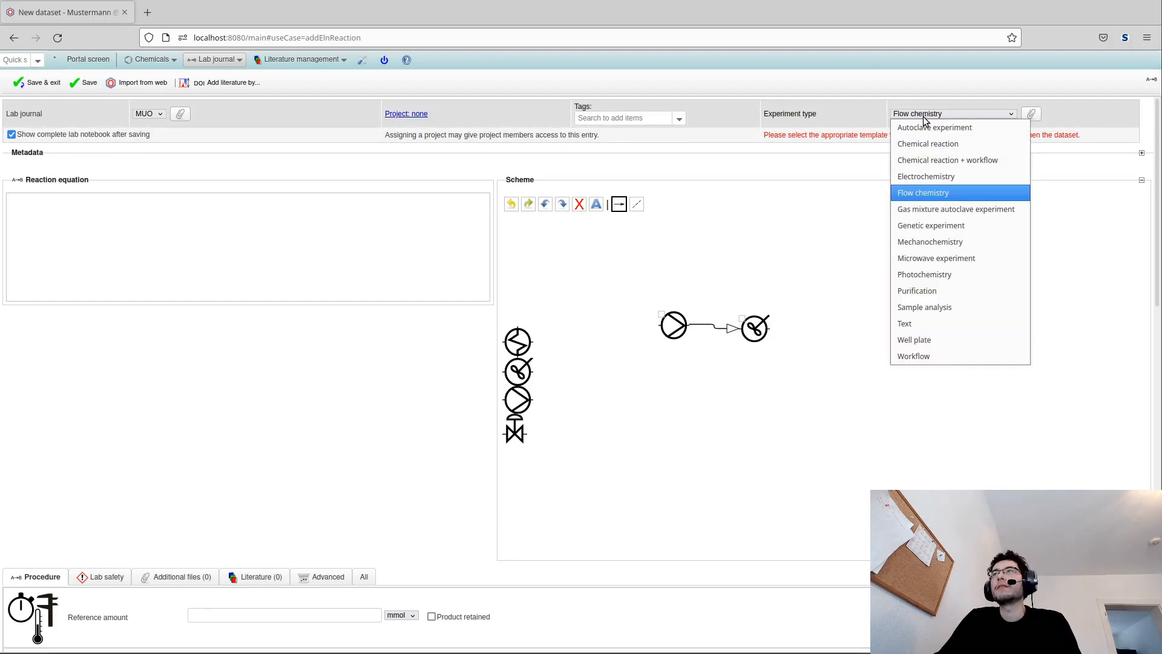
pyautogui.click(921, 161)
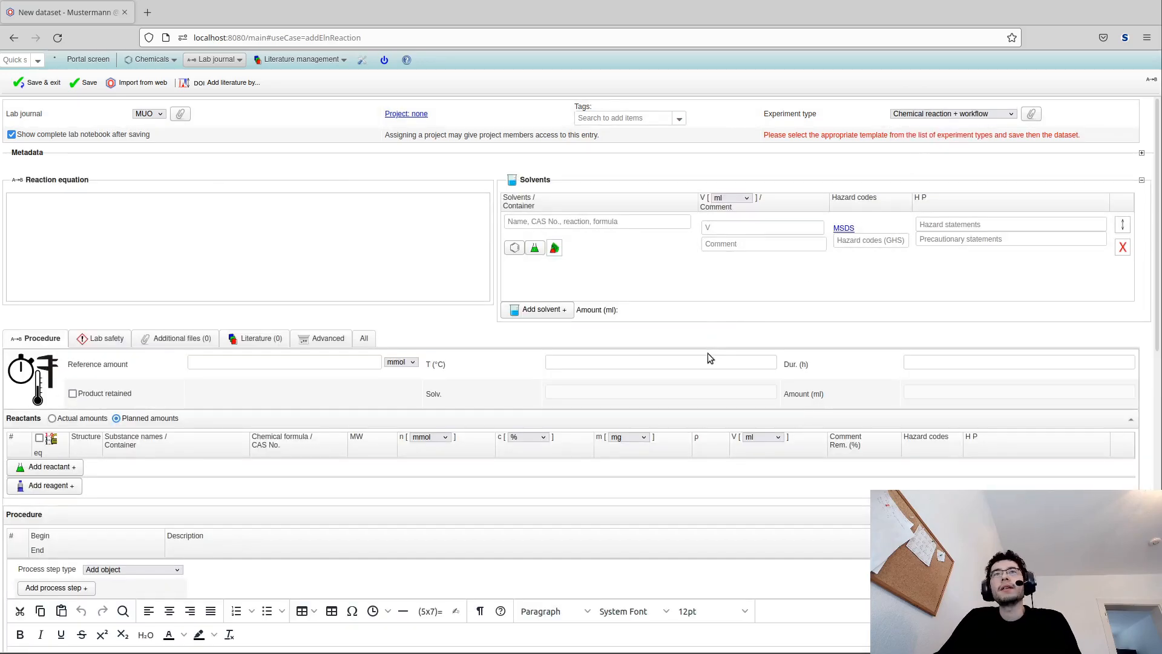
pyautogui.scroll(-1, 339, 544)
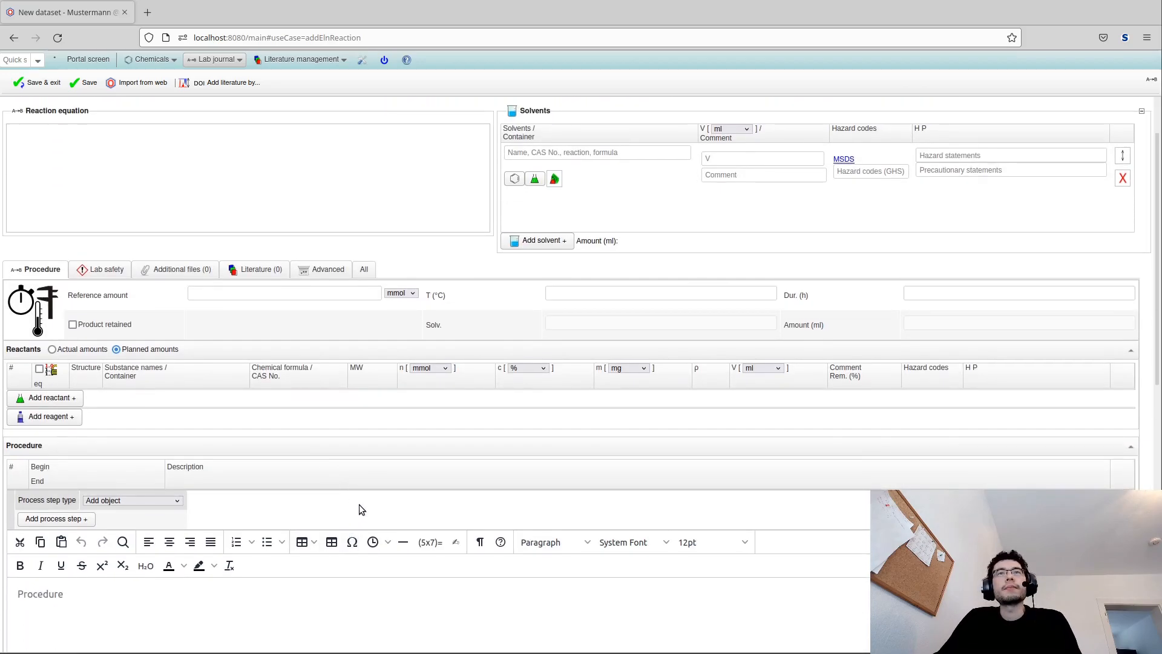
pyautogui.click(202, 605)
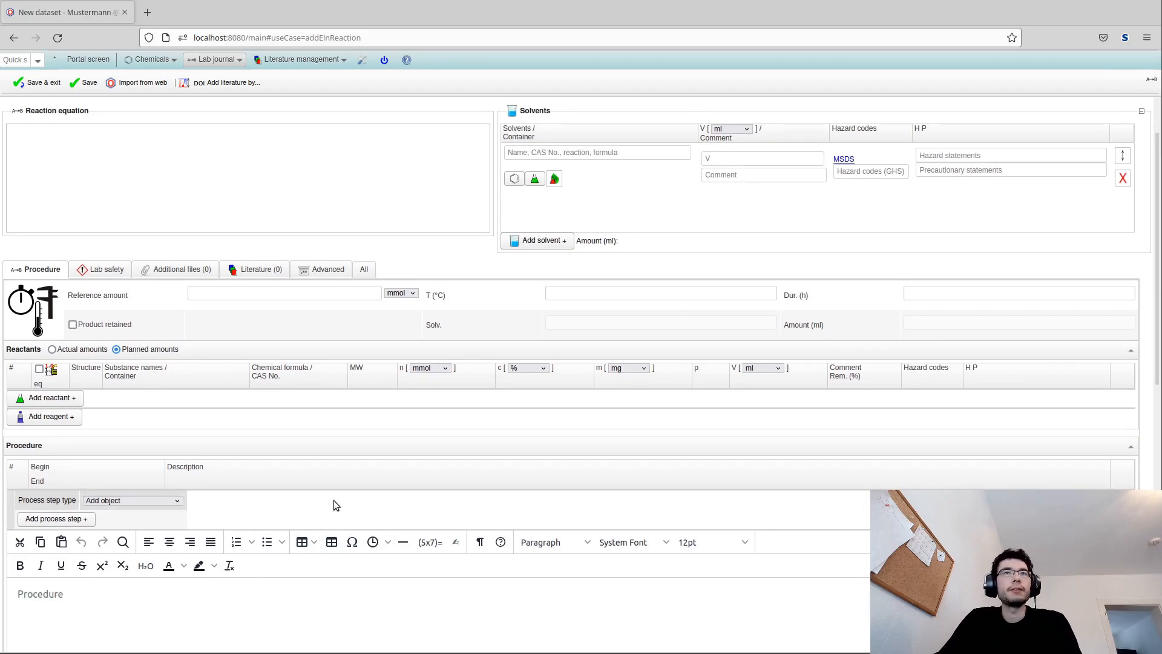
pyautogui.scroll(-2, 328, 494)
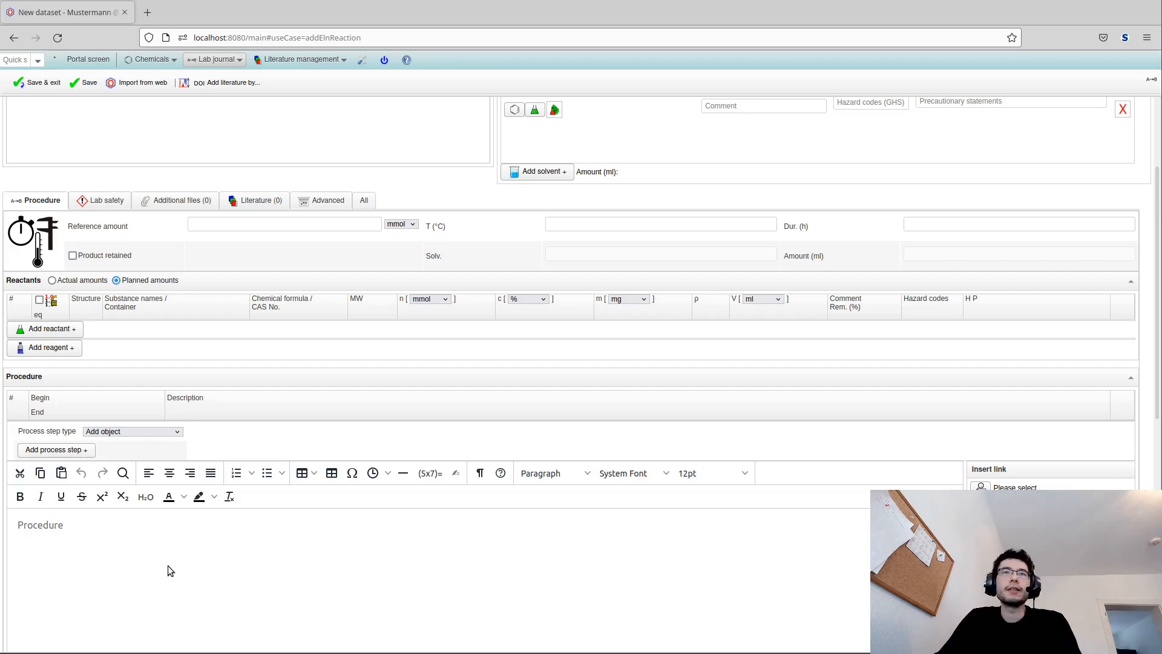
# Add an "Add reactant" process step to the procedure workflow
pyautogui.click(132, 432)
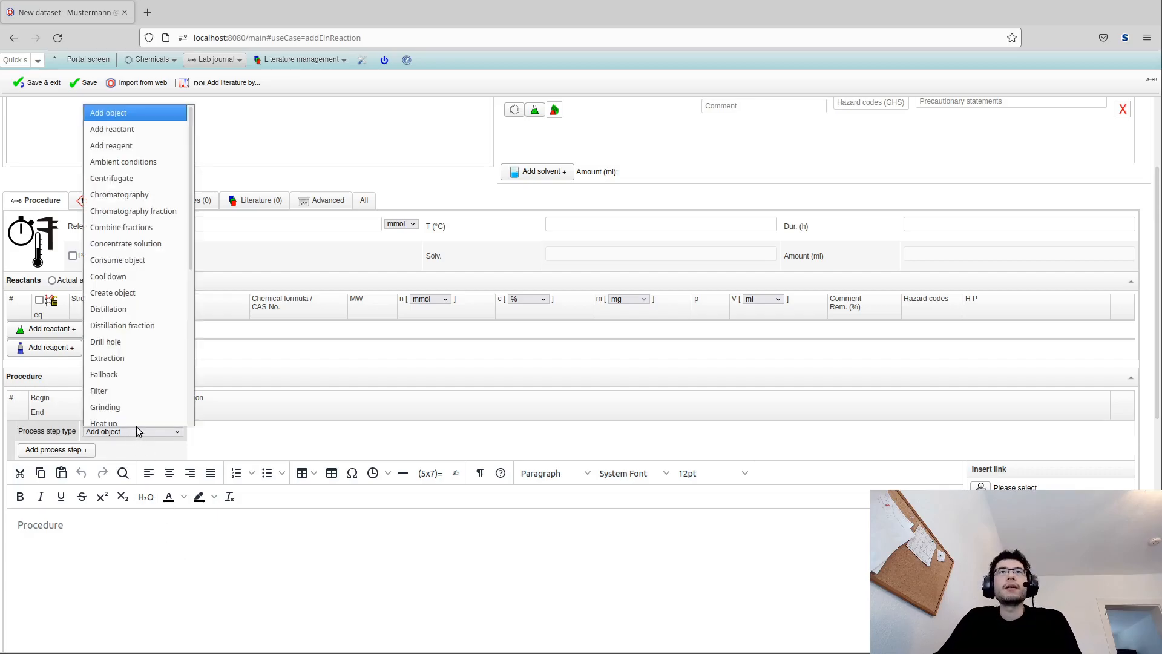
pyautogui.click(136, 132)
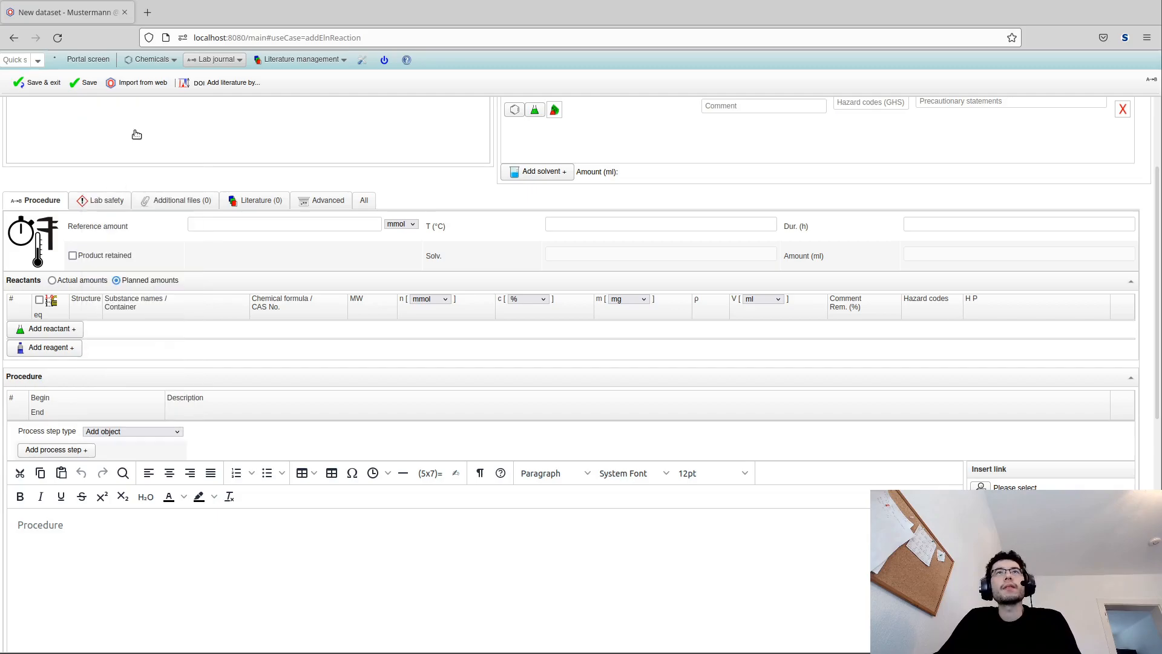
pyautogui.click(53, 450)
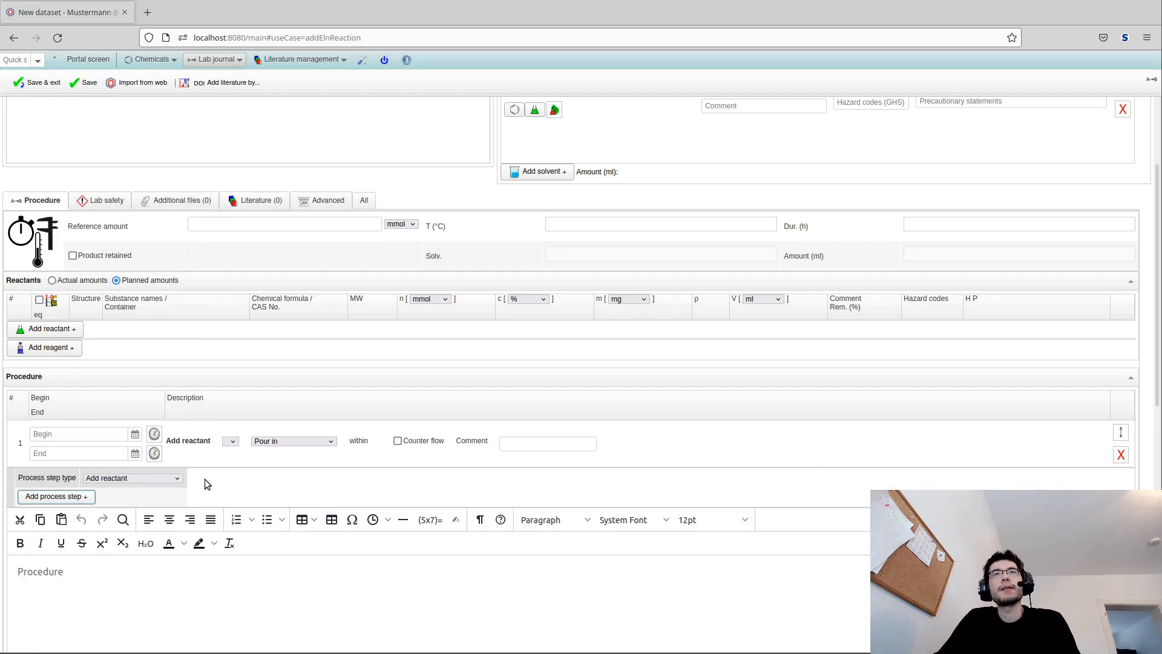
# Add a "Heat up" process step to the procedure workflow
pyautogui.click(130, 478)
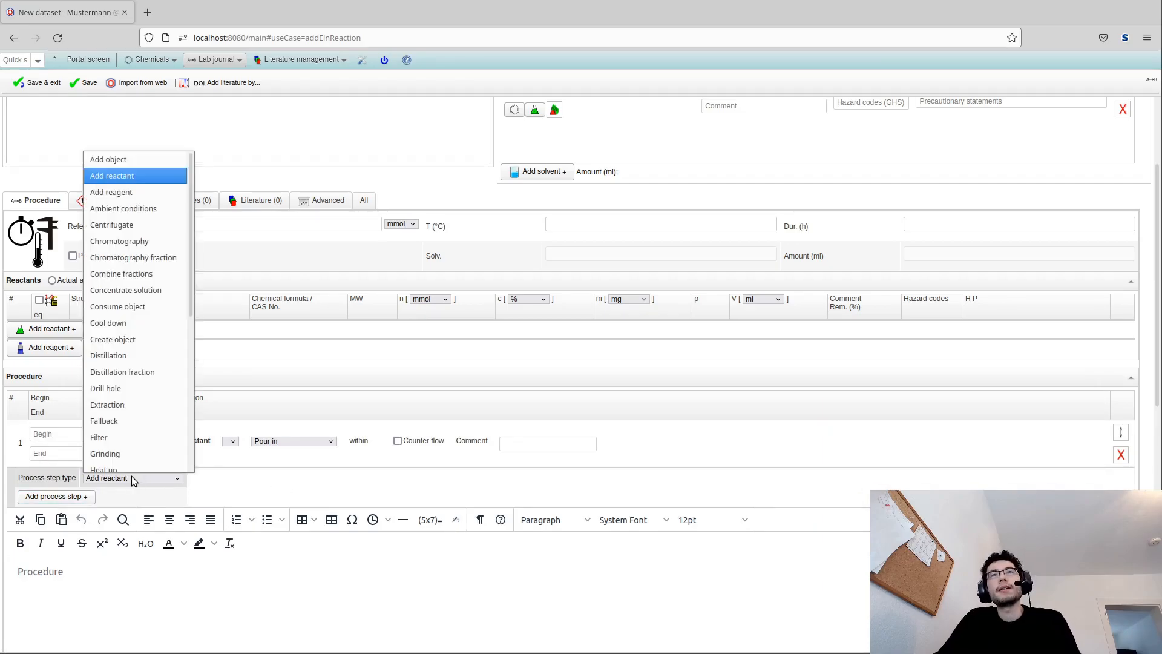
pyautogui.click(136, 463)
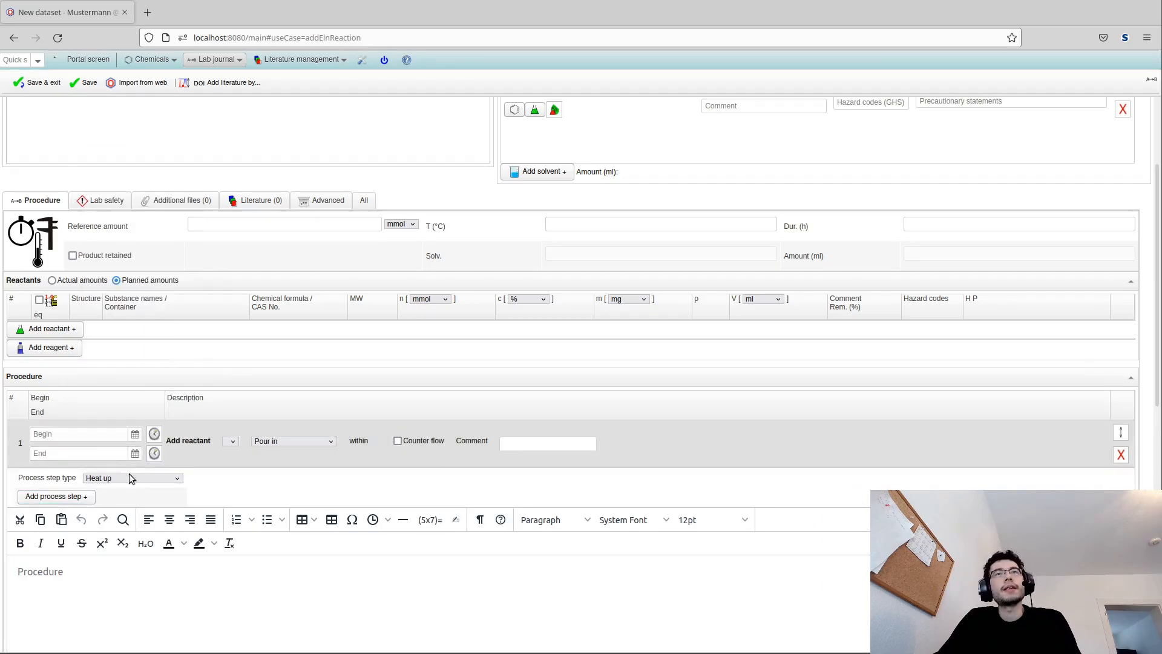
pyautogui.click(45, 500)
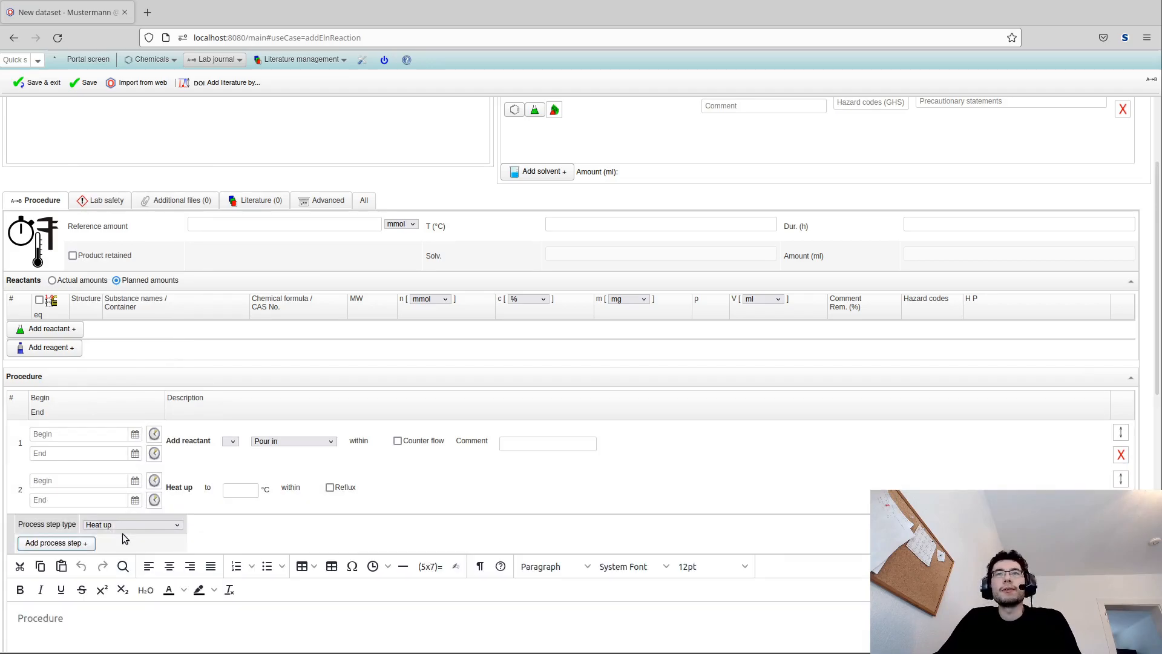
# Add a free-text "Procedure" process step to the workflow and delete the "Add reactant" step
pyautogui.click(131, 524)
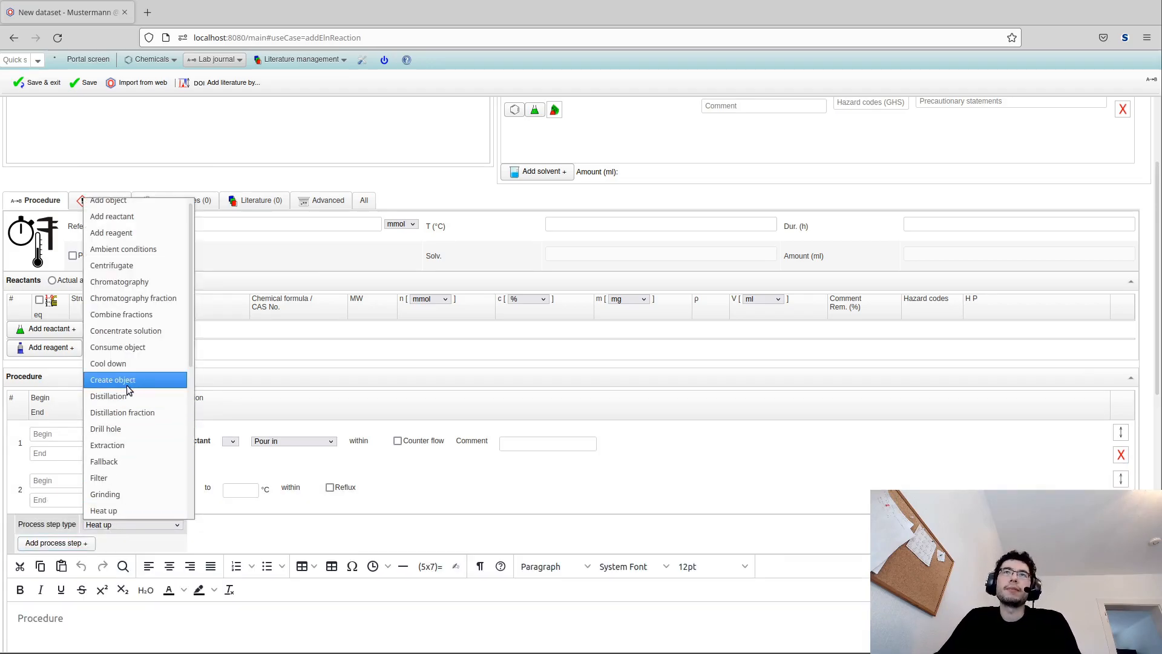
pyautogui.scroll(1, 128, 389)
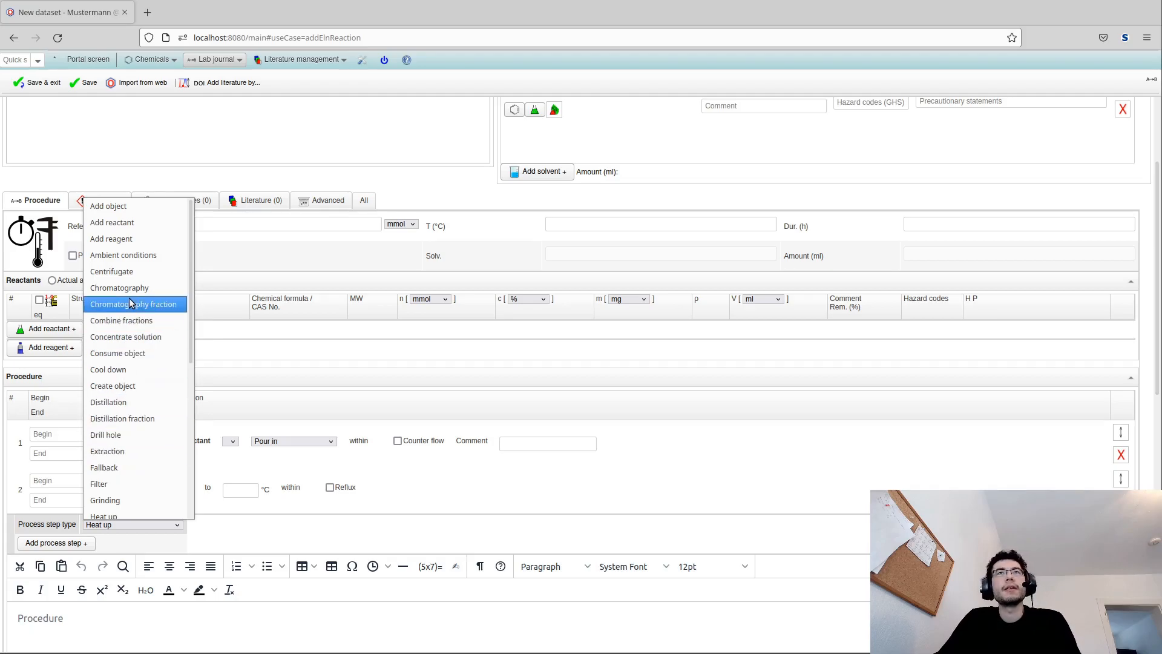
pyautogui.scroll(-3, 152, 349)
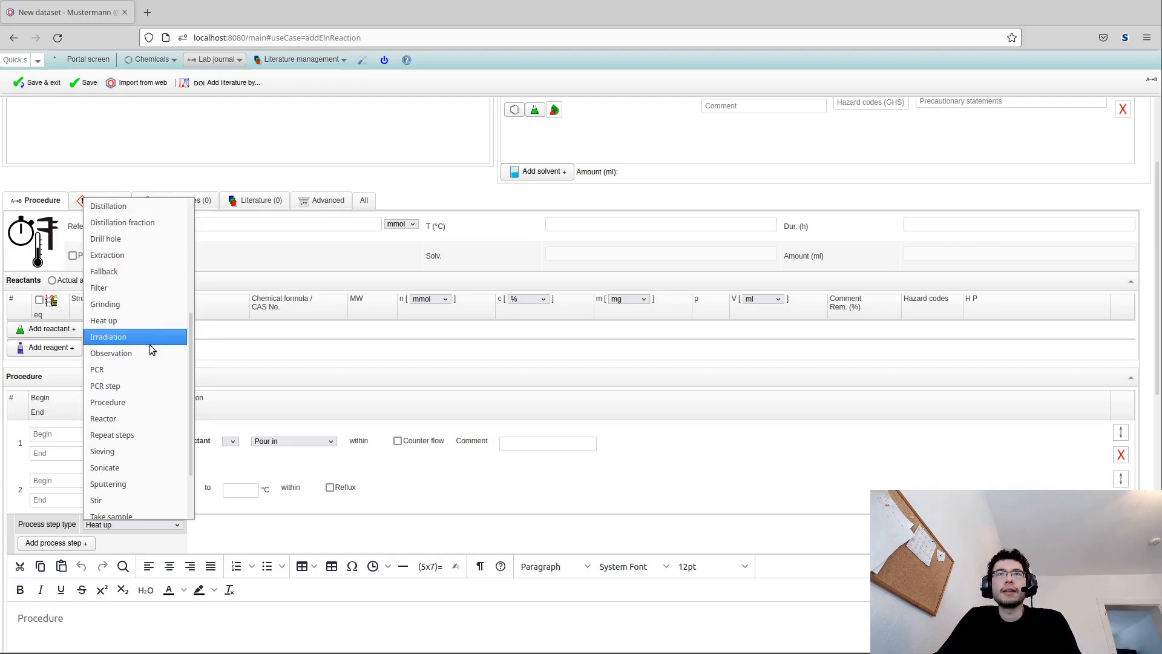
pyautogui.click(126, 406)
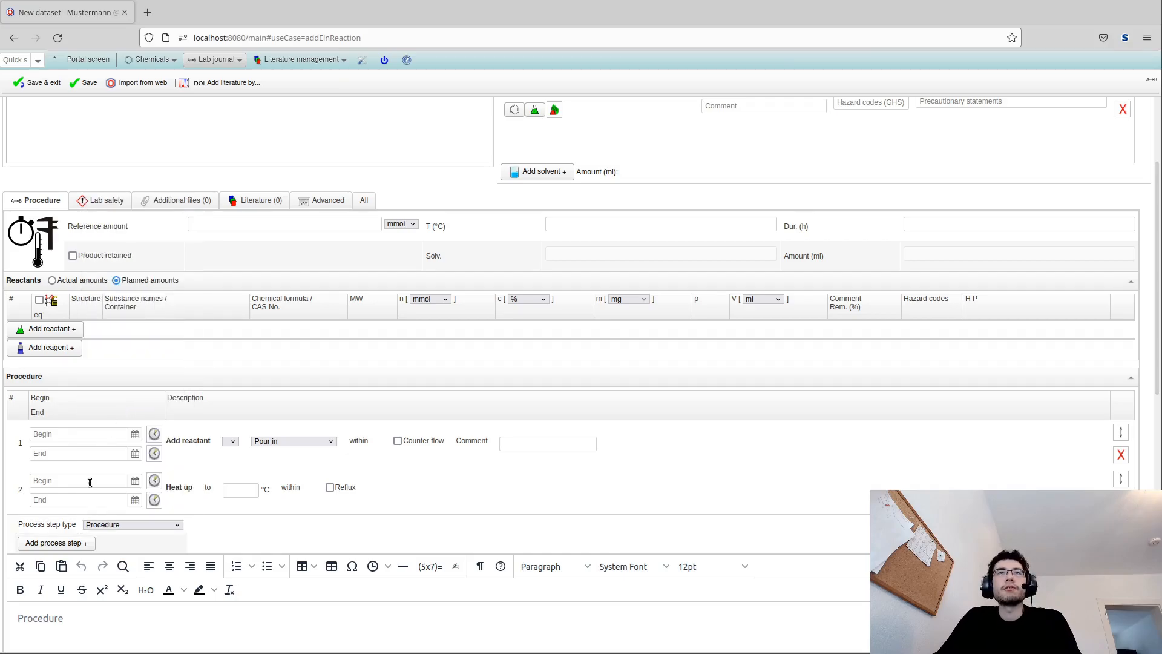
pyautogui.click(76, 542)
pyautogui.scroll(-3, 174, 446)
pyautogui.click(341, 523)
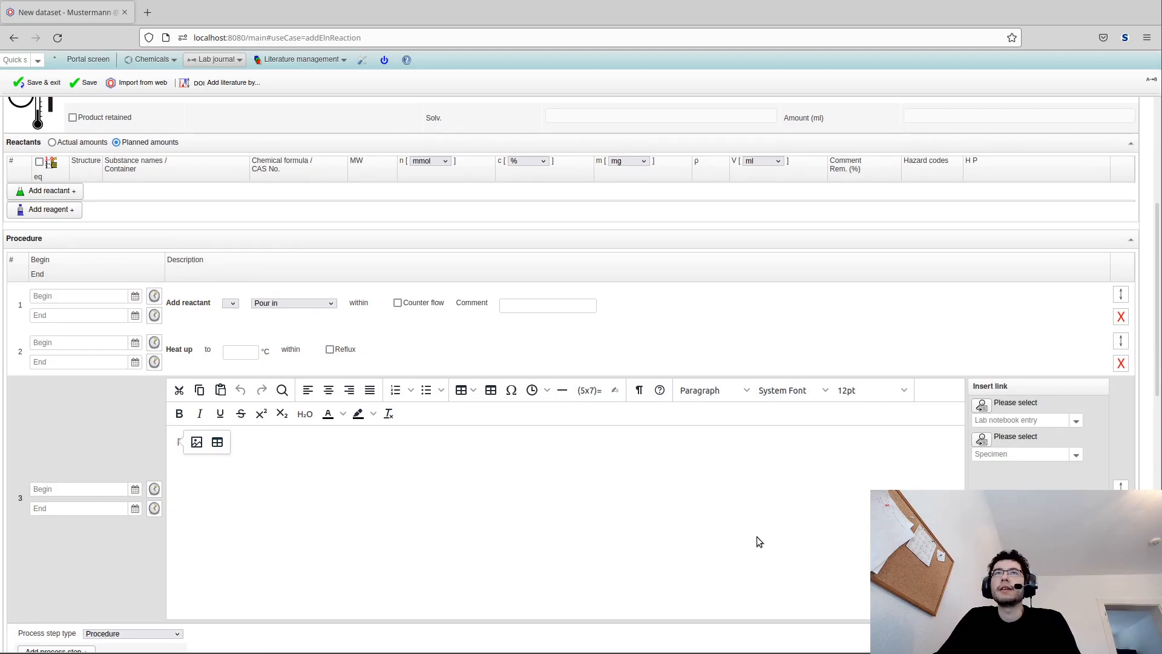
pyautogui.click(1121, 317)
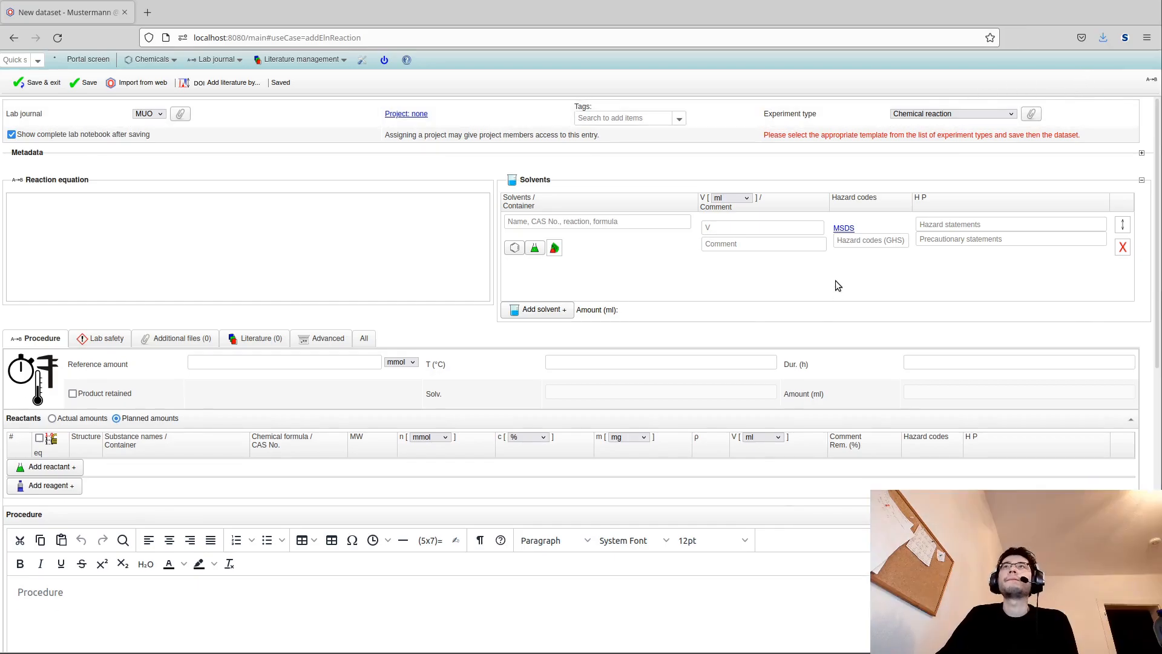
# Select MUO as the lab journal for the new entry
pyautogui.click(1035, 118)
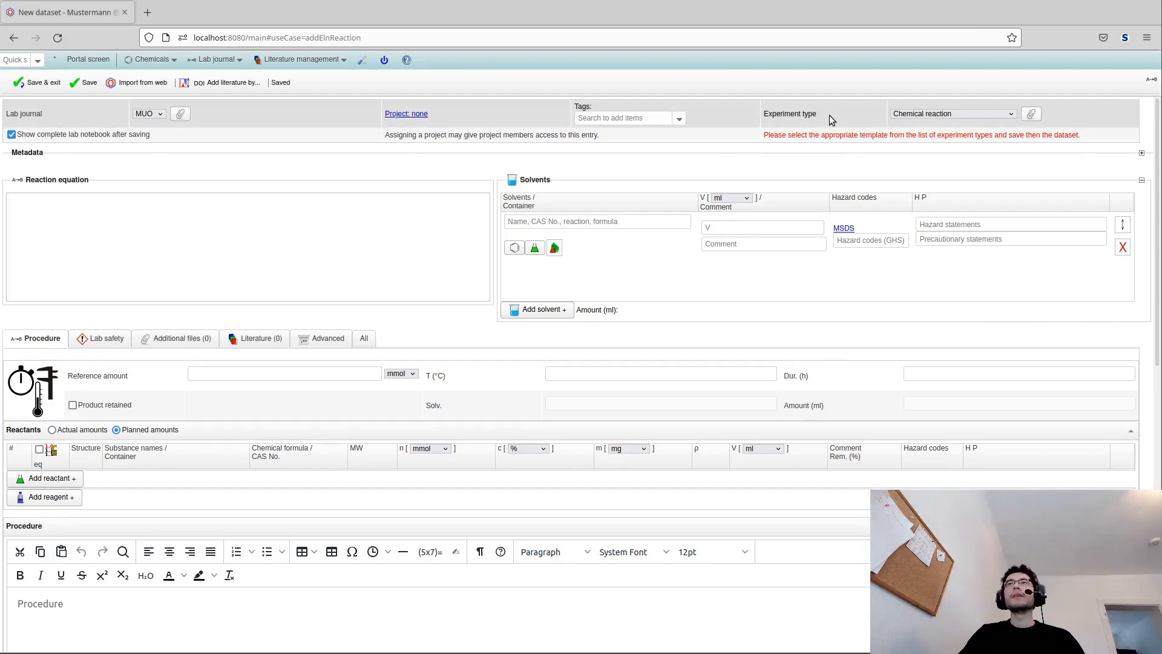
pyautogui.moveTo(43, 115); pyautogui.dragTo(7, 116)
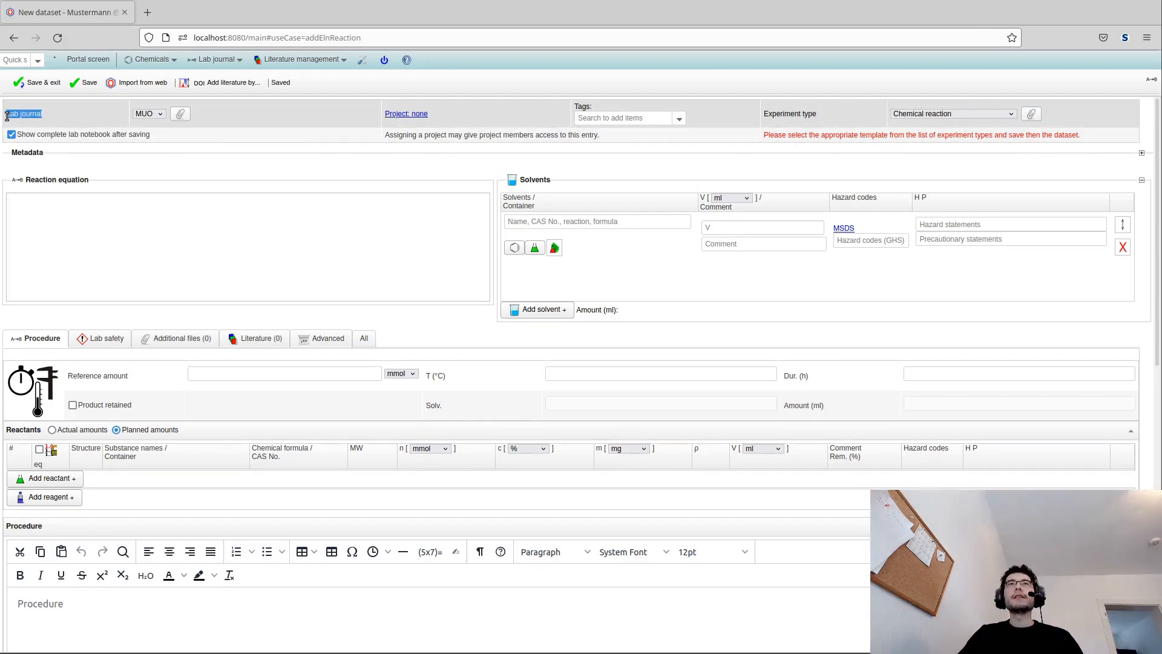
pyautogui.click(57, 118)
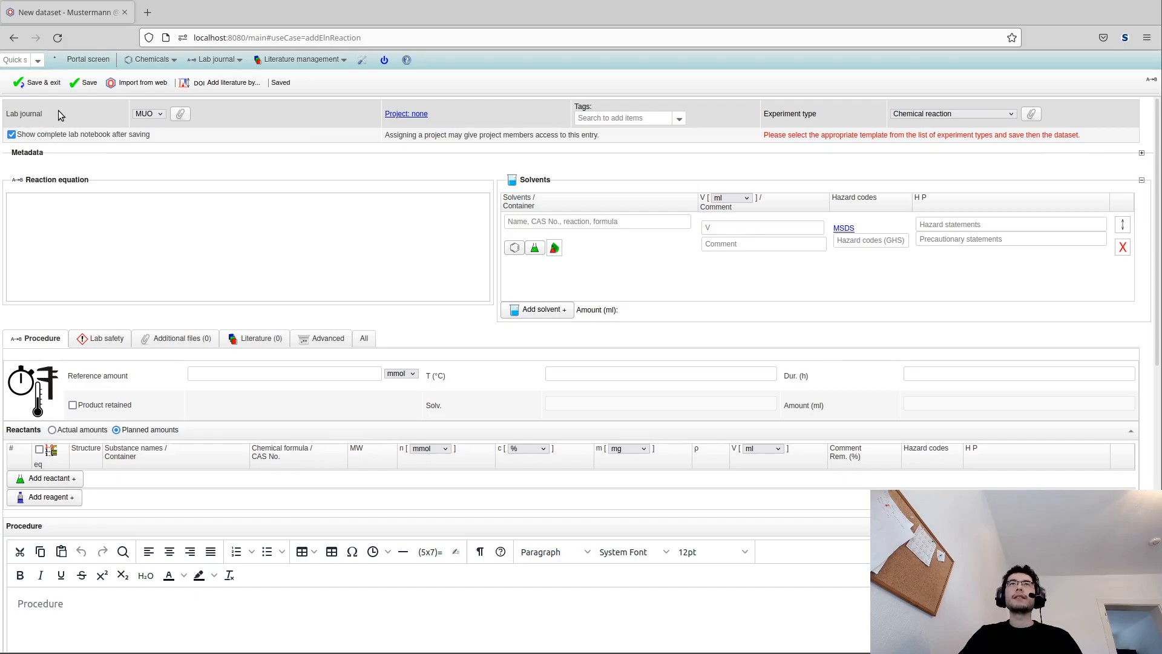
pyautogui.click(159, 118)
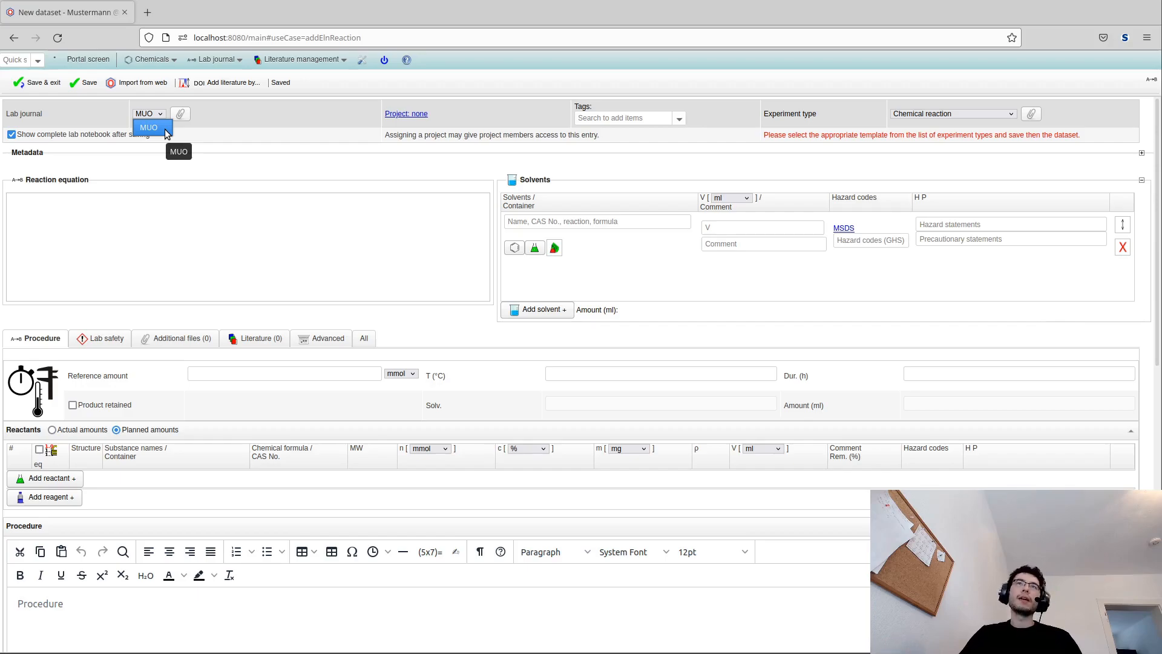
pyautogui.click(165, 129)
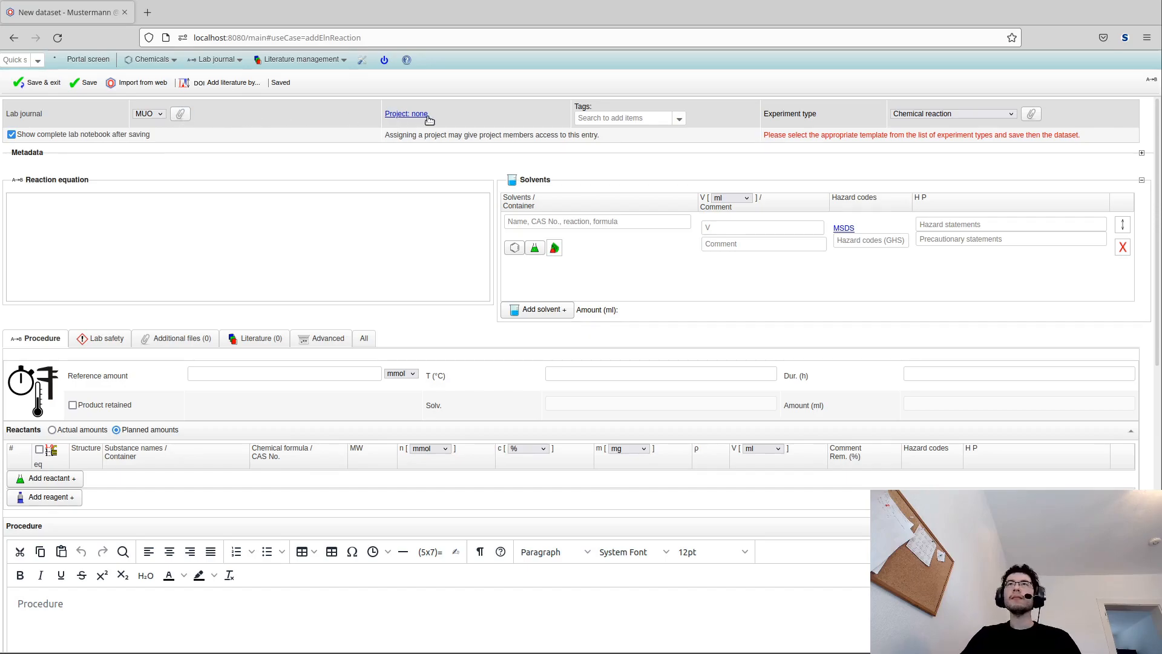
# Assign the entry to the Tutorial Video project from the project favorites
pyautogui.moveTo(438, 118); pyautogui.dragTo(376, 116)
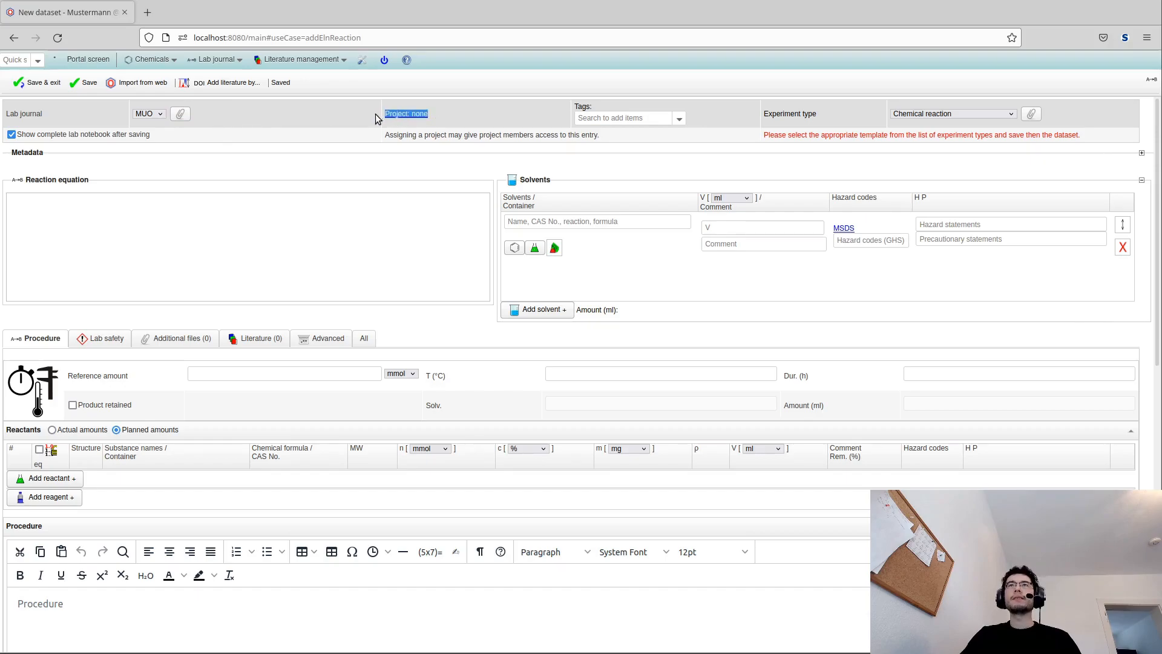
pyautogui.click(451, 111)
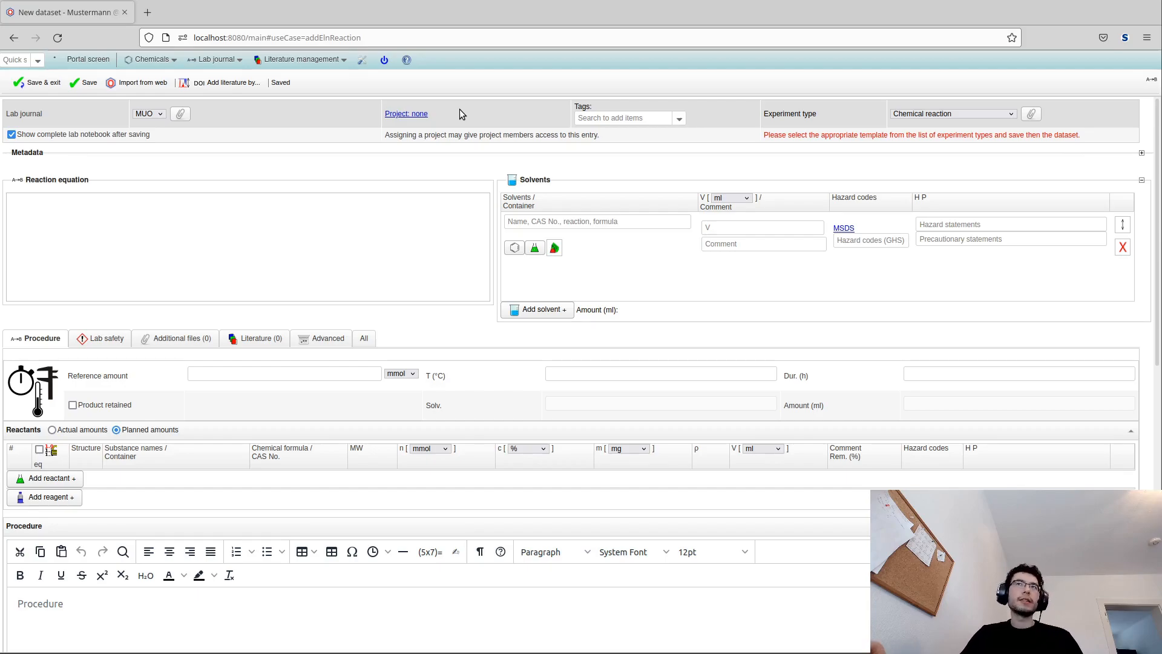
pyautogui.click(413, 120)
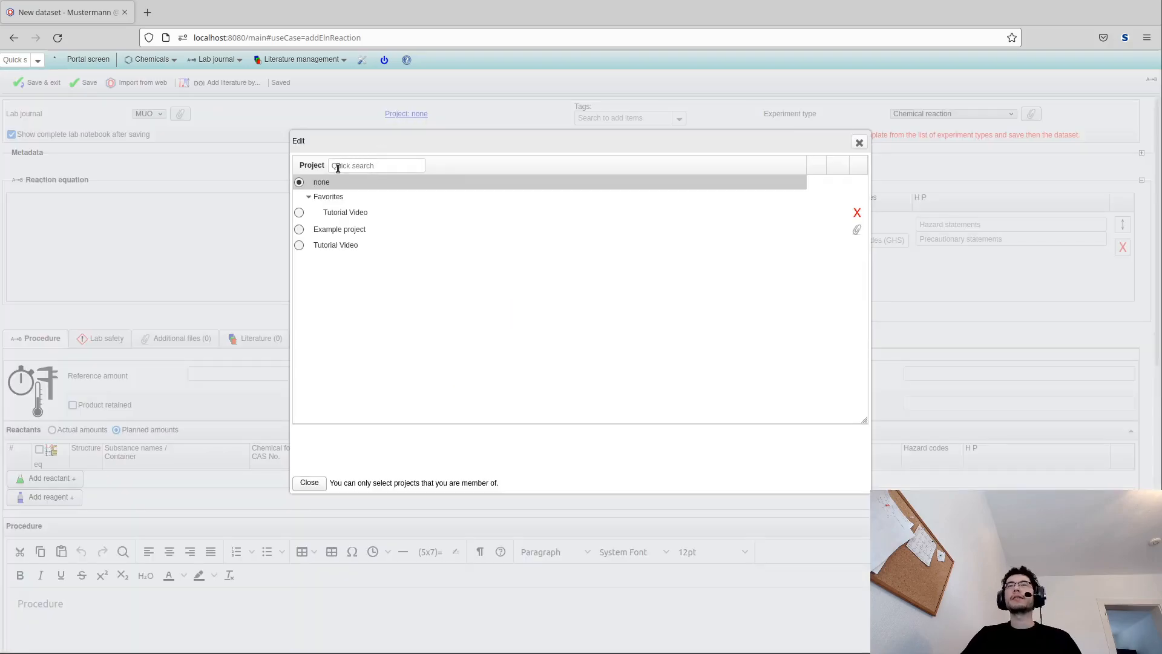
pyautogui.click(300, 212)
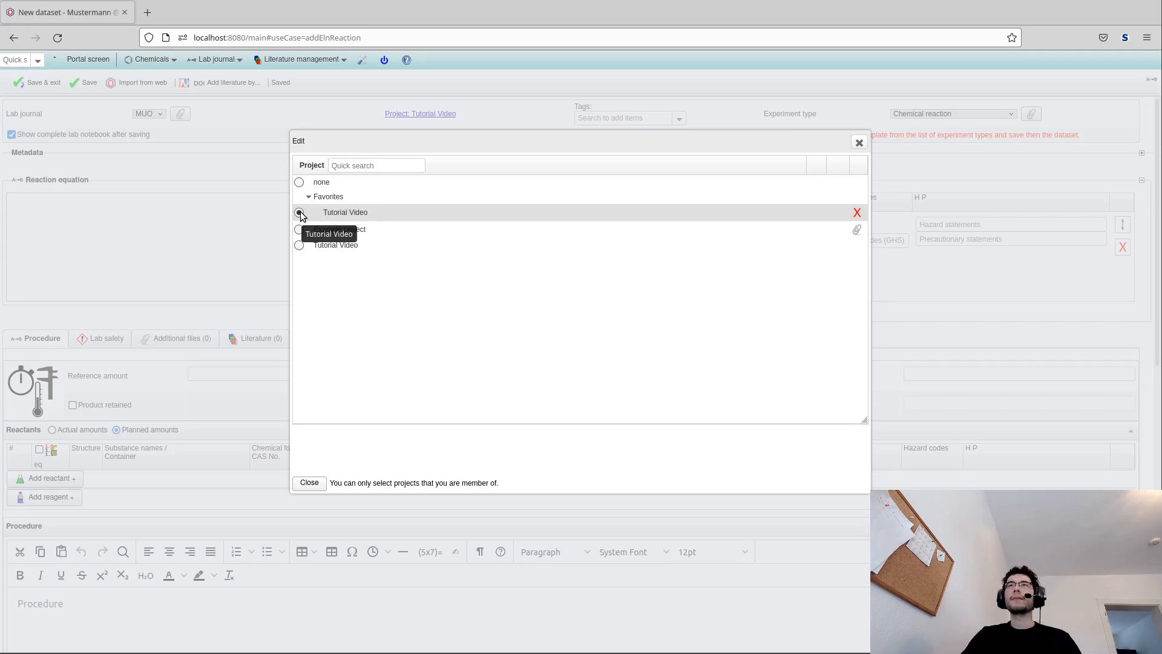
# Add Example project to the favorite projects and remove it again, leaving the project selection
pyautogui.click(858, 230)
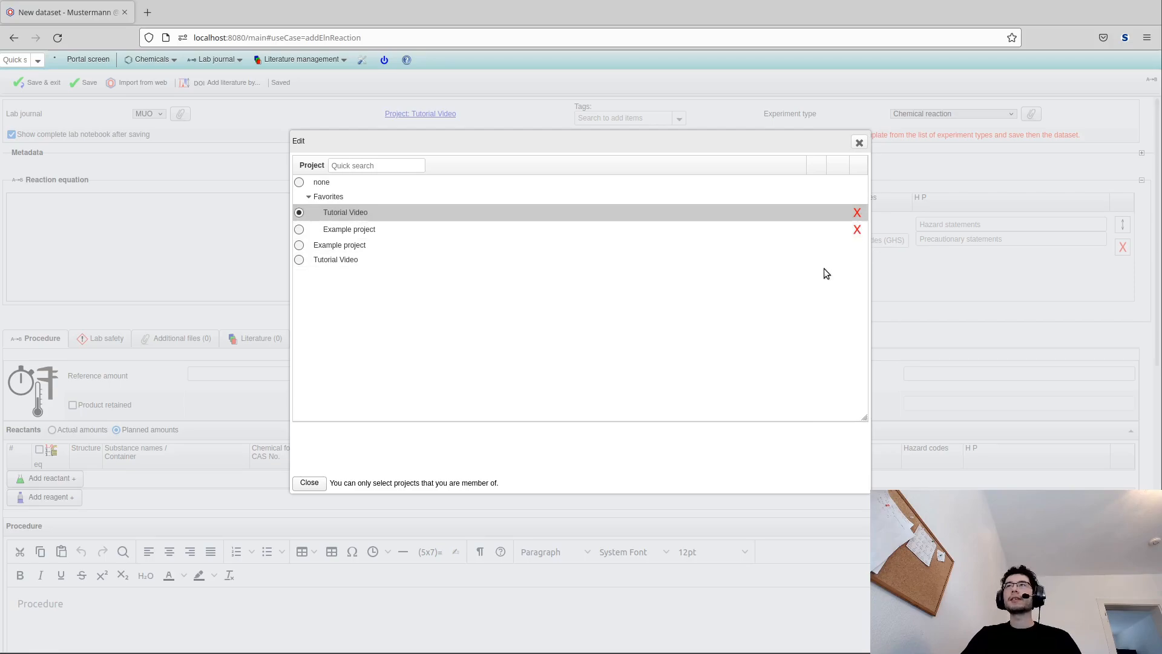
pyautogui.click(858, 230)
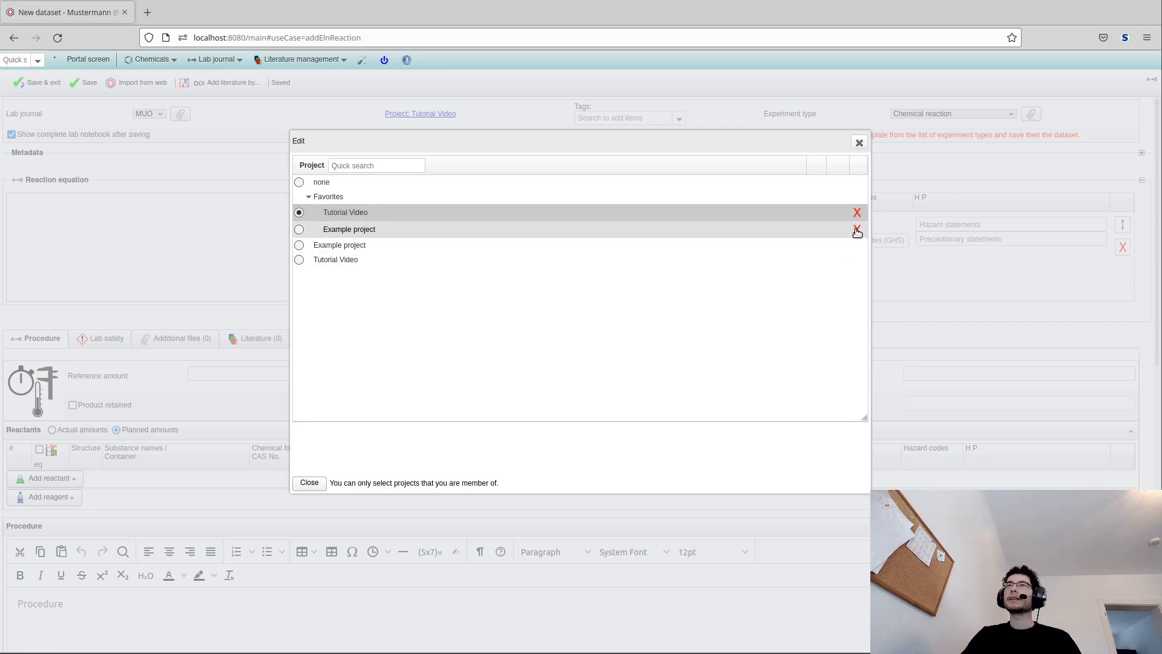
pyautogui.click(308, 482)
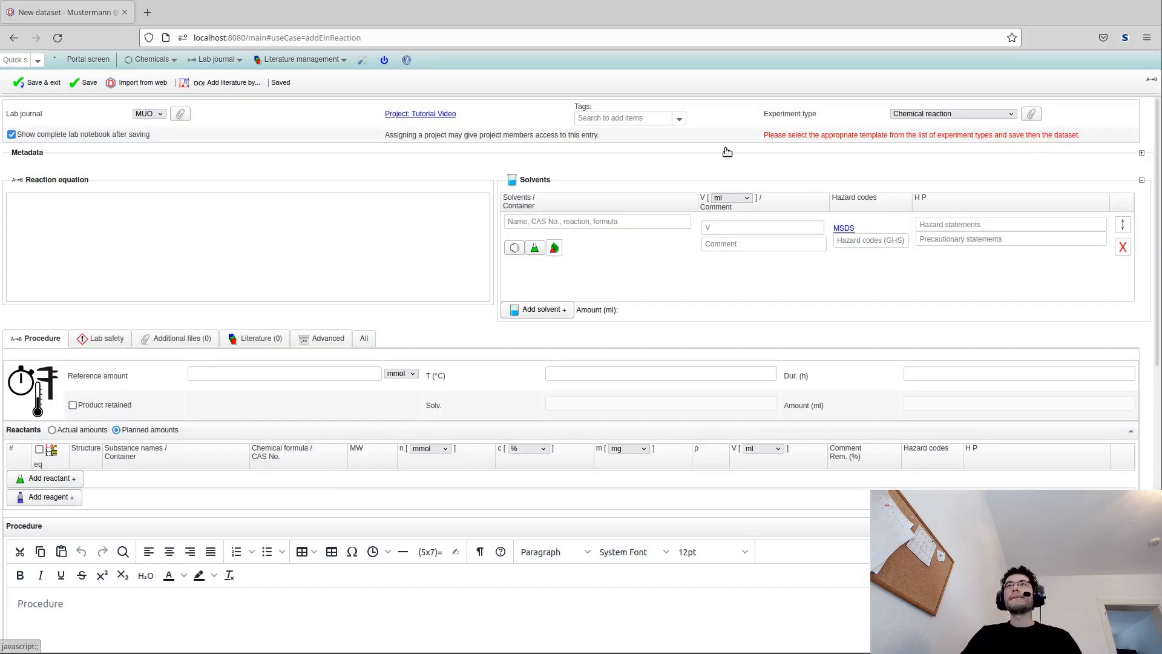
# Tag the entry with Startmaterial
pyautogui.click(683, 119)
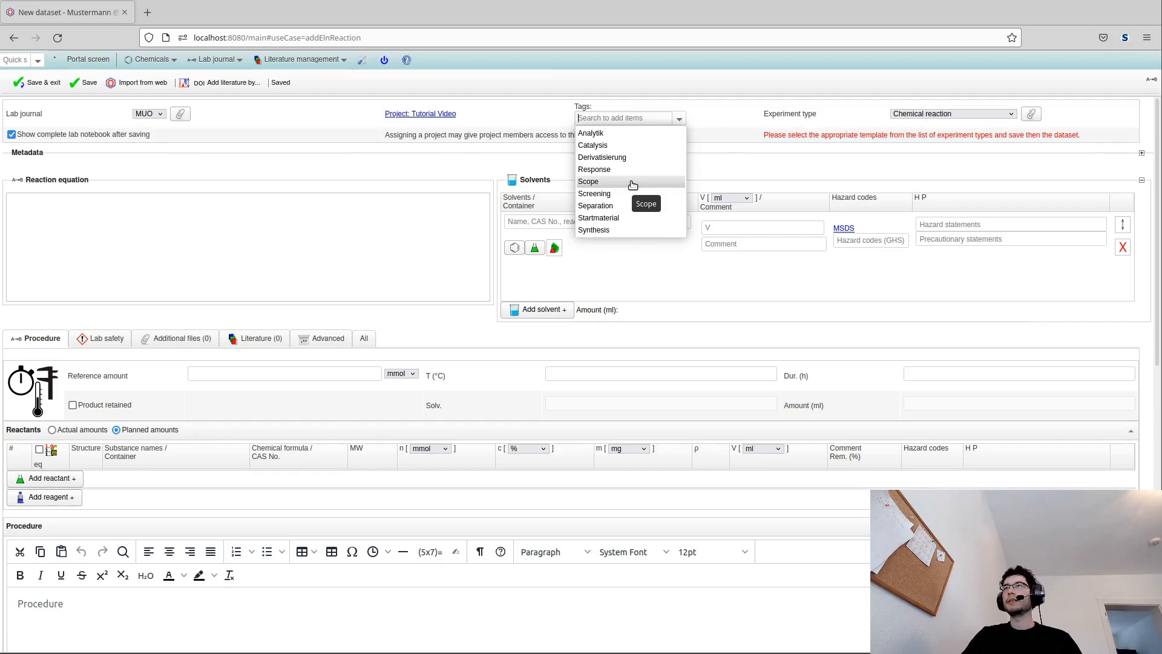
pyautogui.click(624, 223)
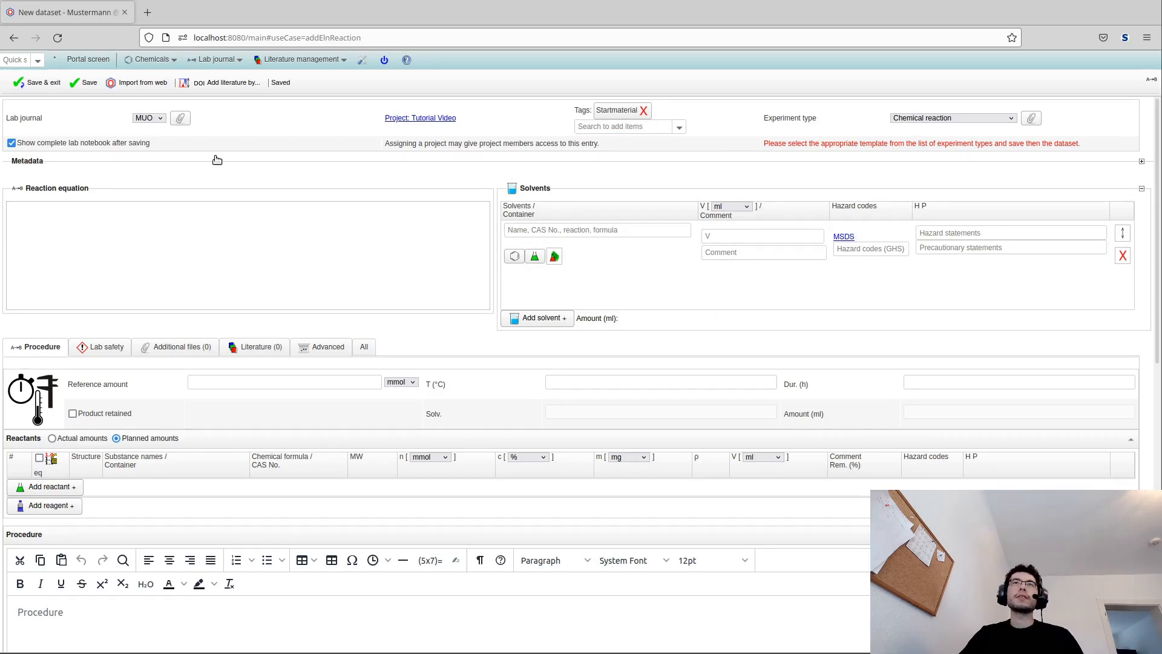
# Examine the entry's metadata, including the title, performing person, start date and available experiment statuses, and collapse the section again
pyautogui.click(35, 165)
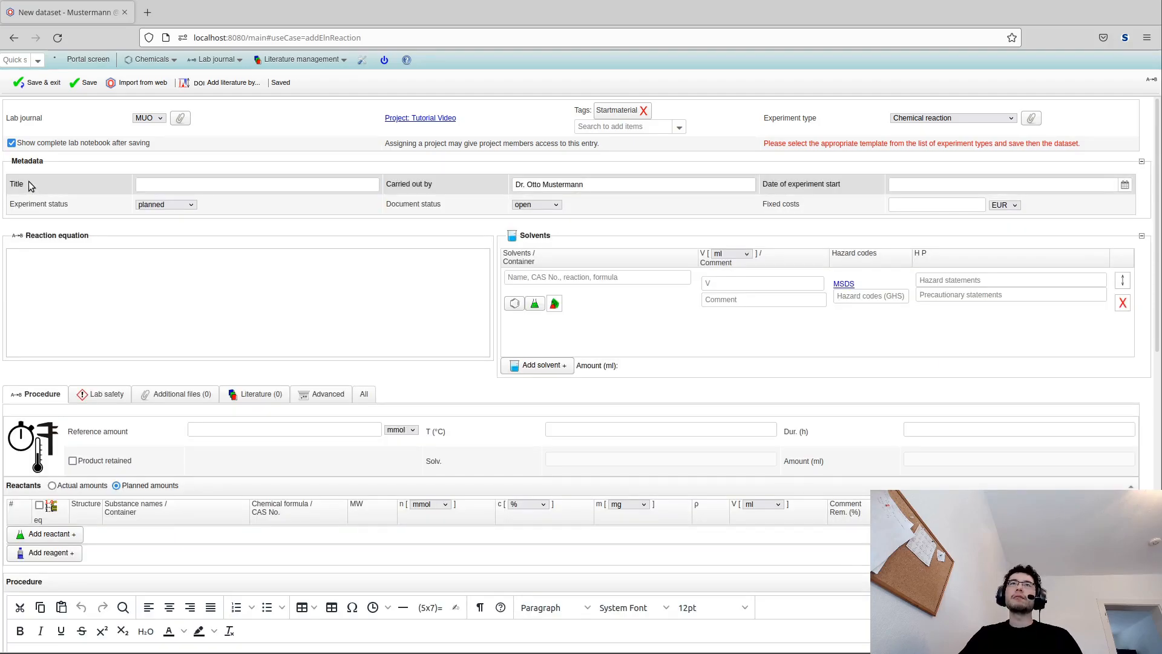
pyautogui.click(184, 184)
pyautogui.click(170, 206)
pyautogui.click(170, 205)
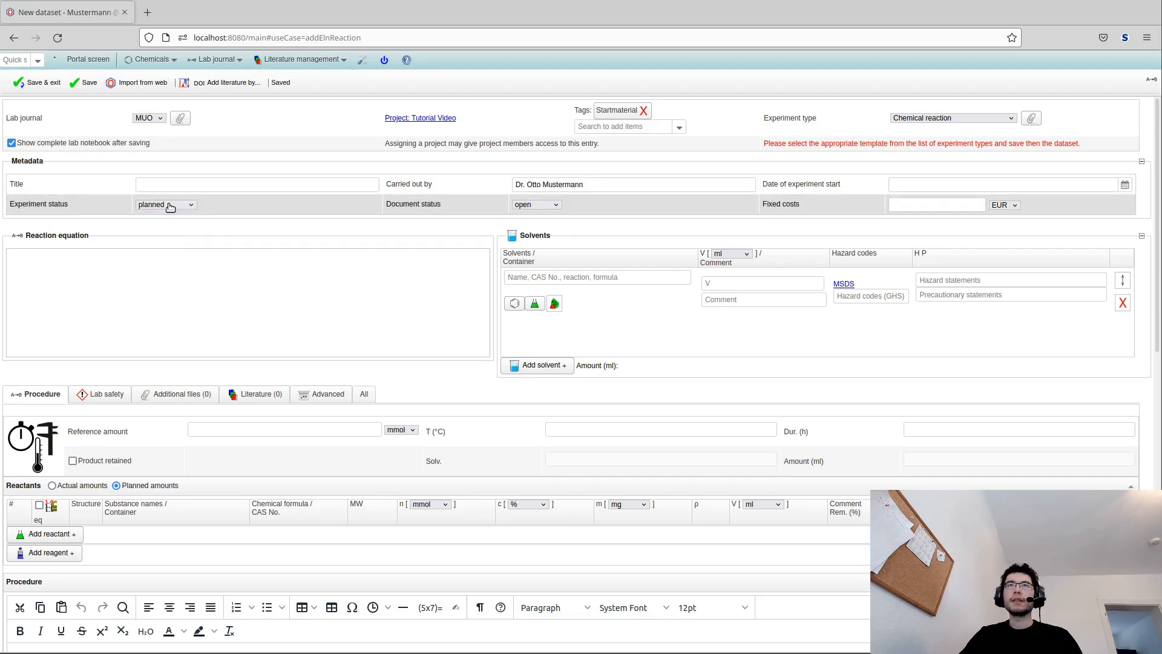
pyautogui.tripleClick(590, 185)
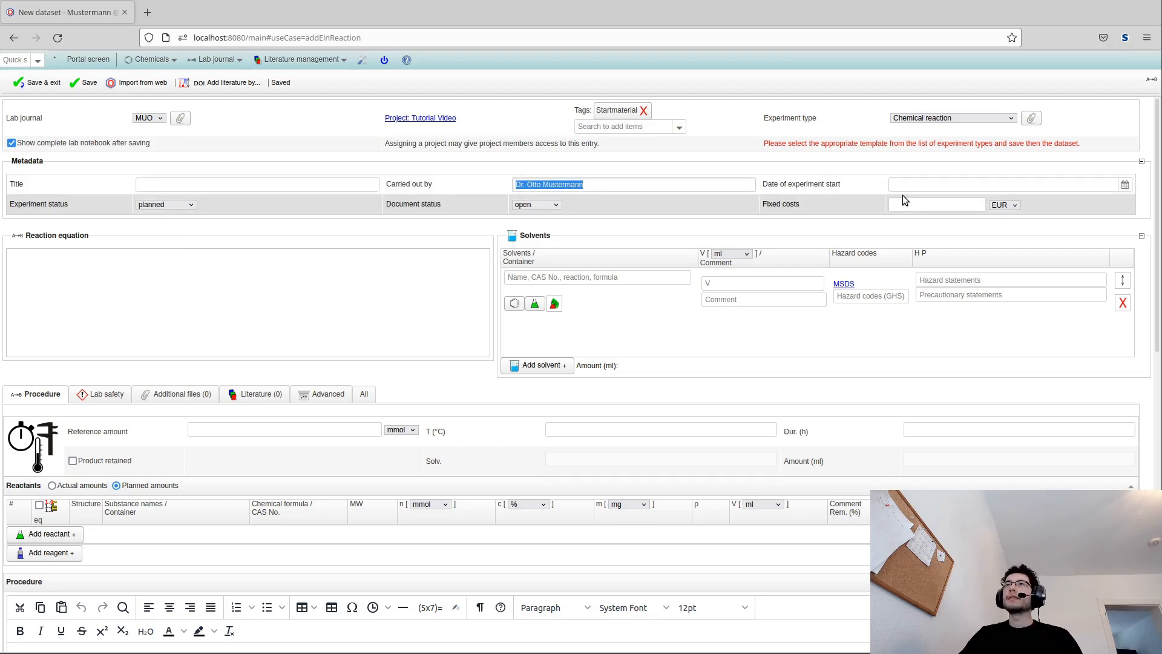
pyautogui.click(908, 184)
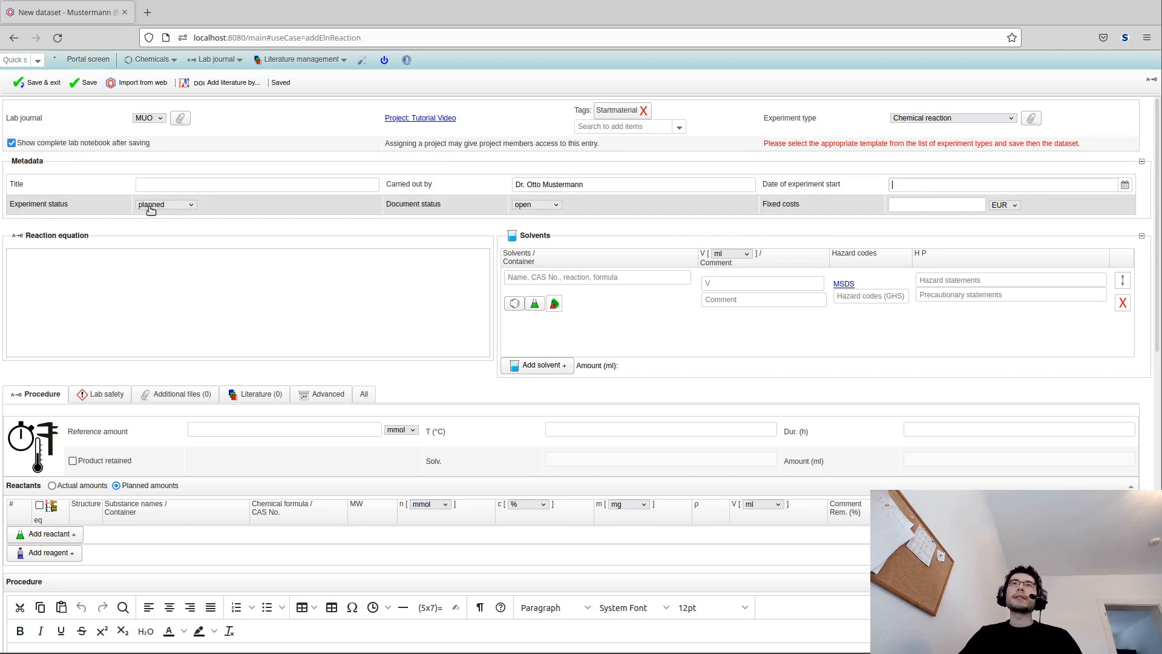
pyautogui.click(175, 206)
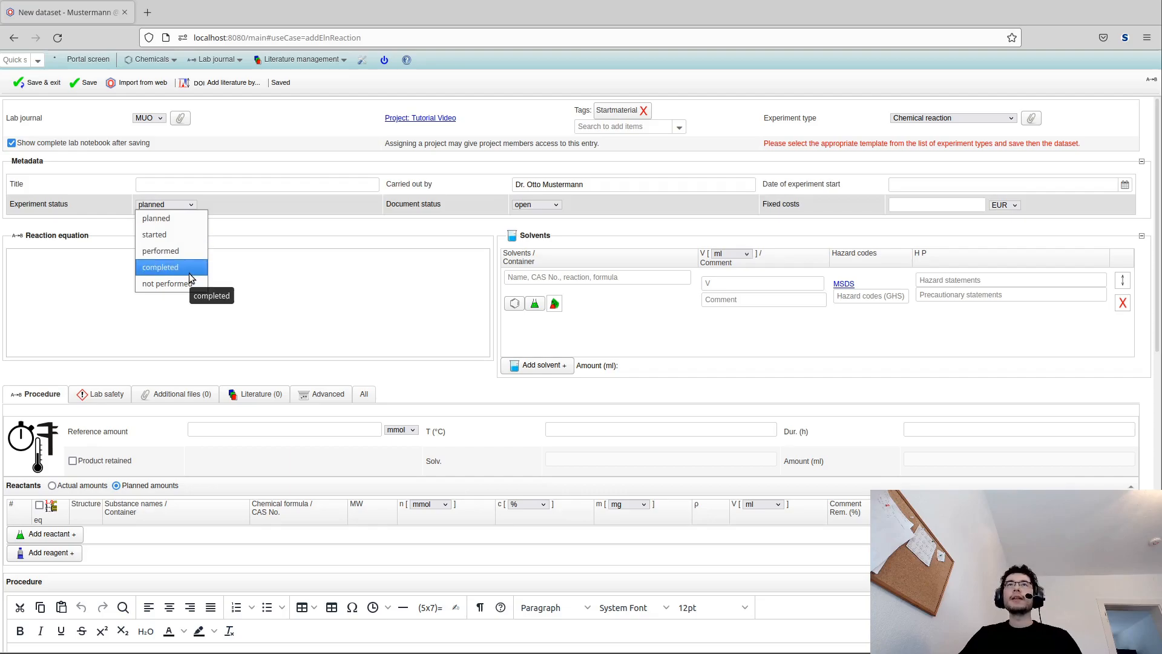
pyautogui.click(304, 200)
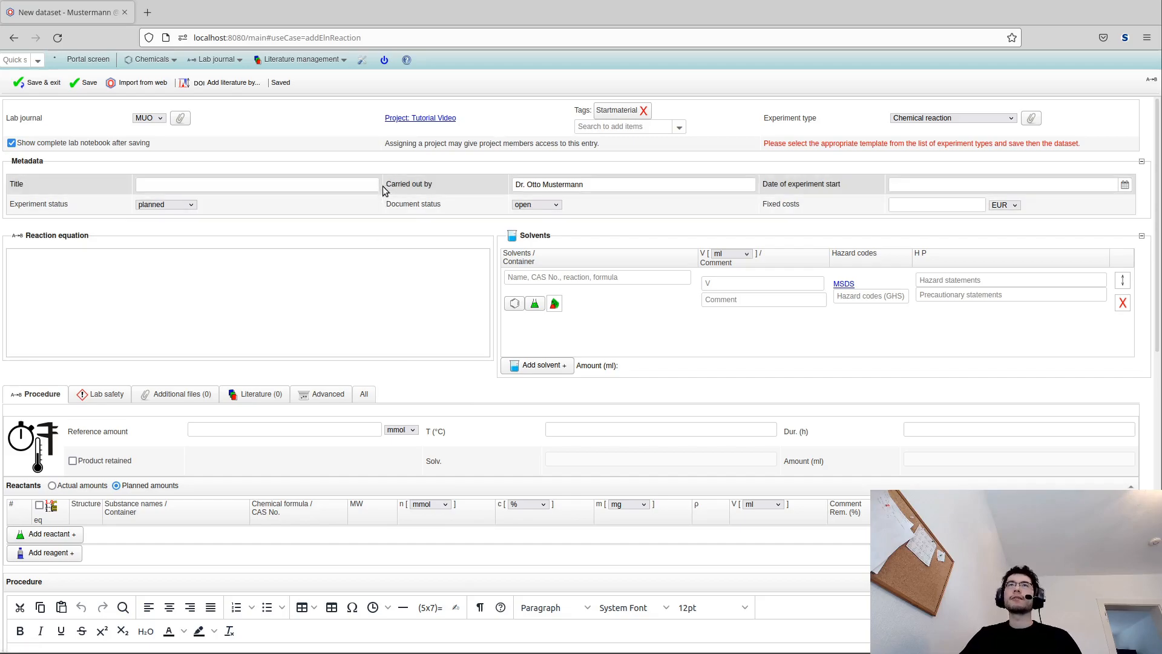
pyautogui.click(27, 161)
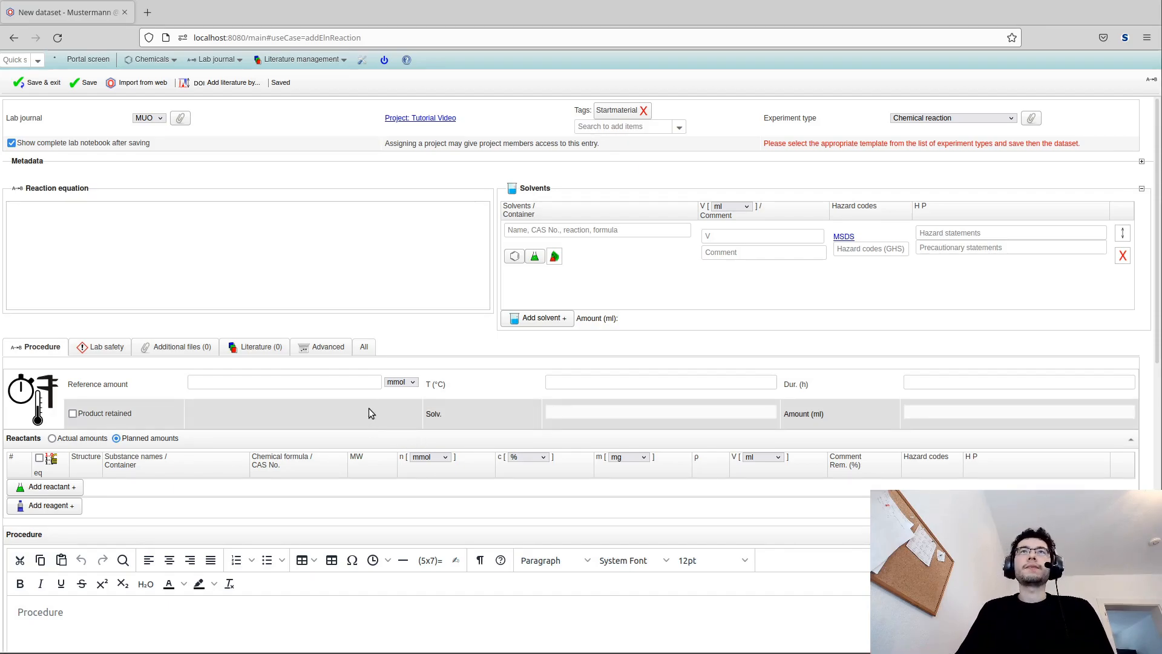
# Open the reaction equation for editing and place a phenyl ring on the canvas
pyautogui.click(118, 270)
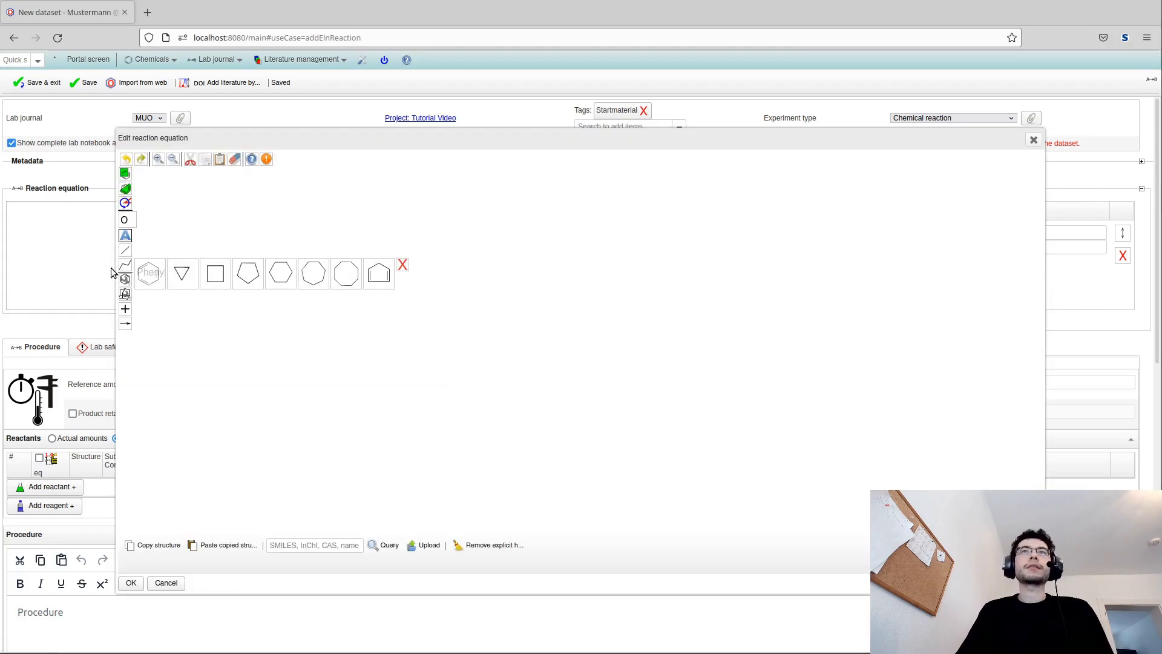
pyautogui.click(149, 272)
pyautogui.click(243, 362)
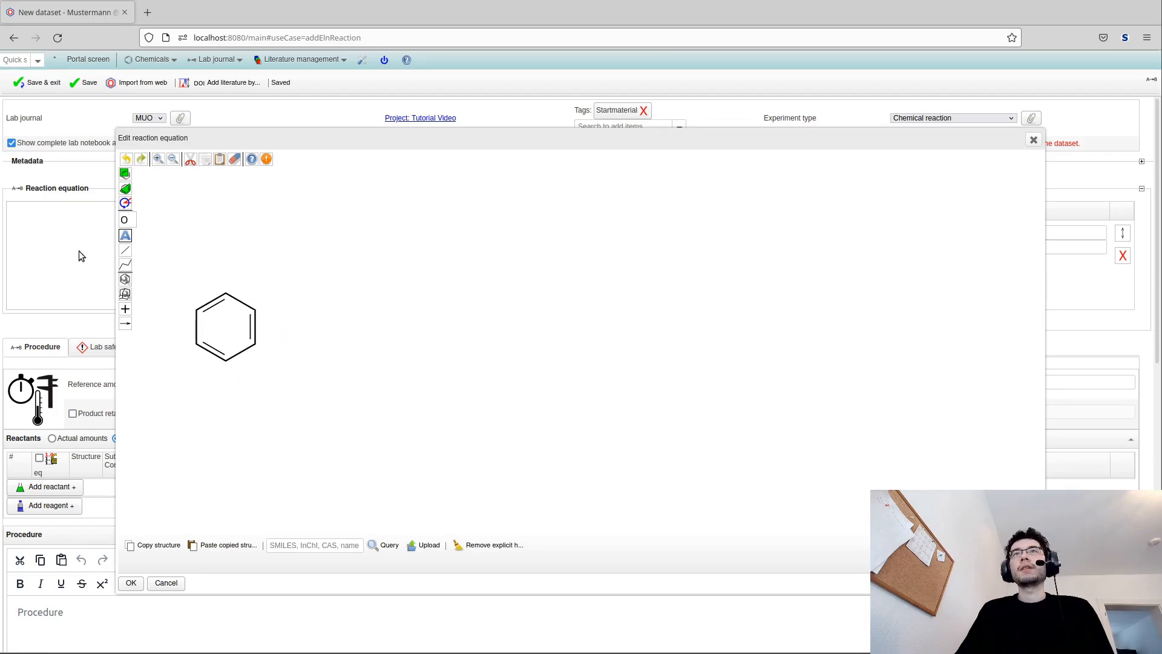
# Attach an aldehyde group to the ring to form benzaldehyde, and place a plus sign after the molecule
pyautogui.click(127, 250)
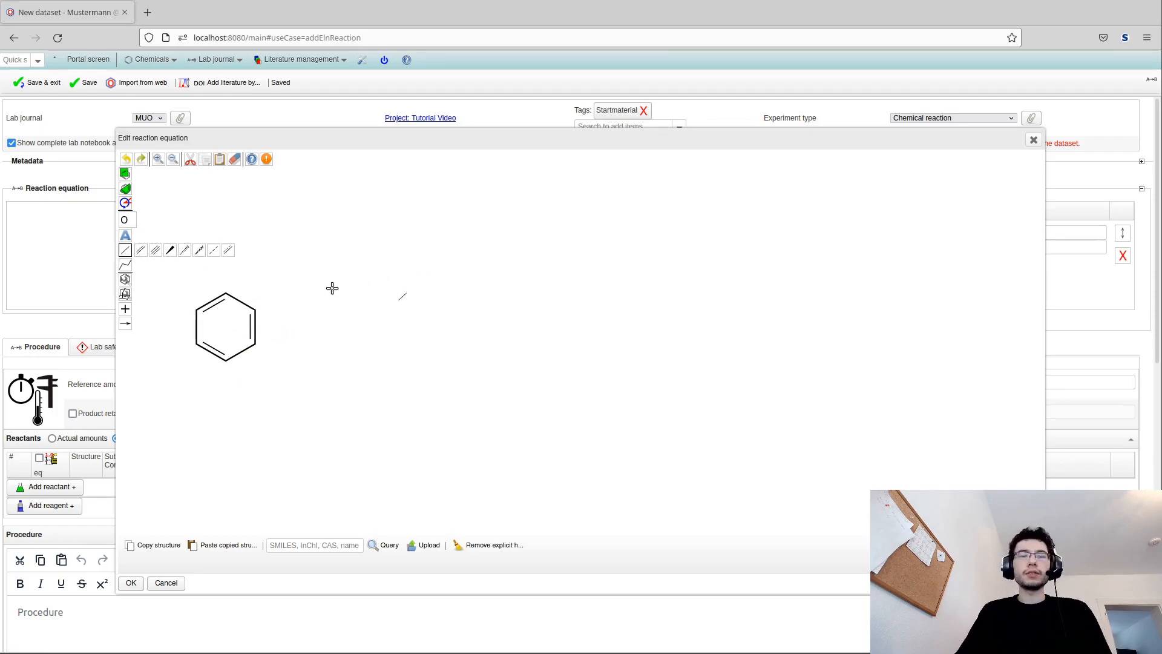
pyautogui.click(255, 310)
pyautogui.click(285, 293)
pyautogui.click(300, 302)
pyautogui.press('o')
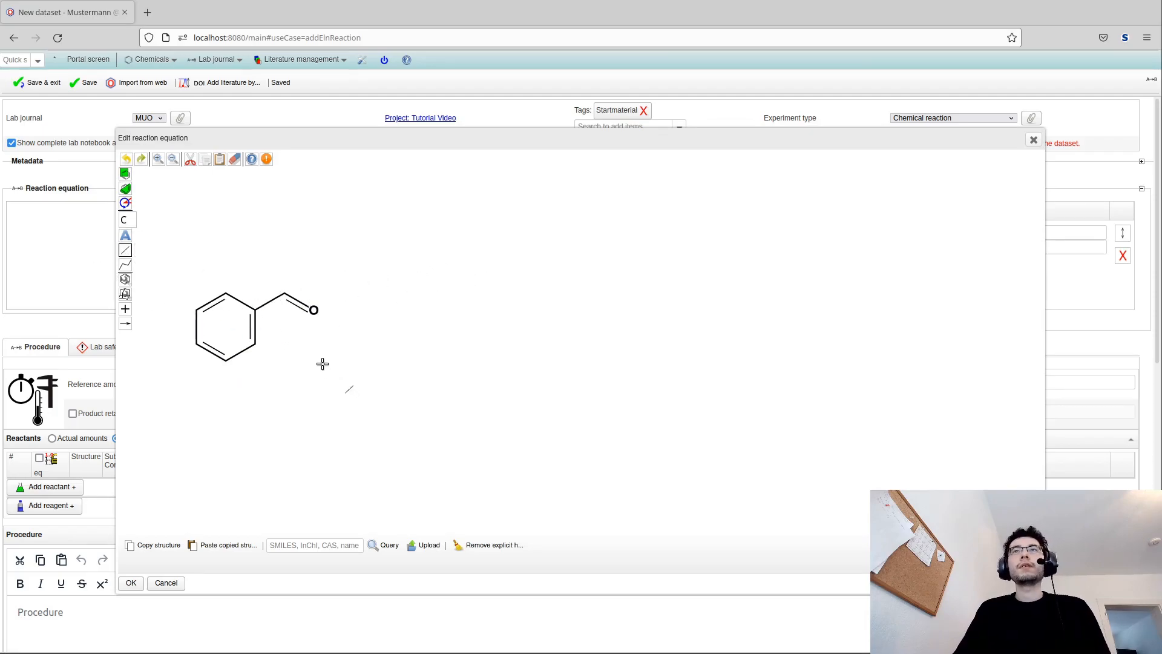
pyautogui.click(126, 308)
pyautogui.click(346, 320)
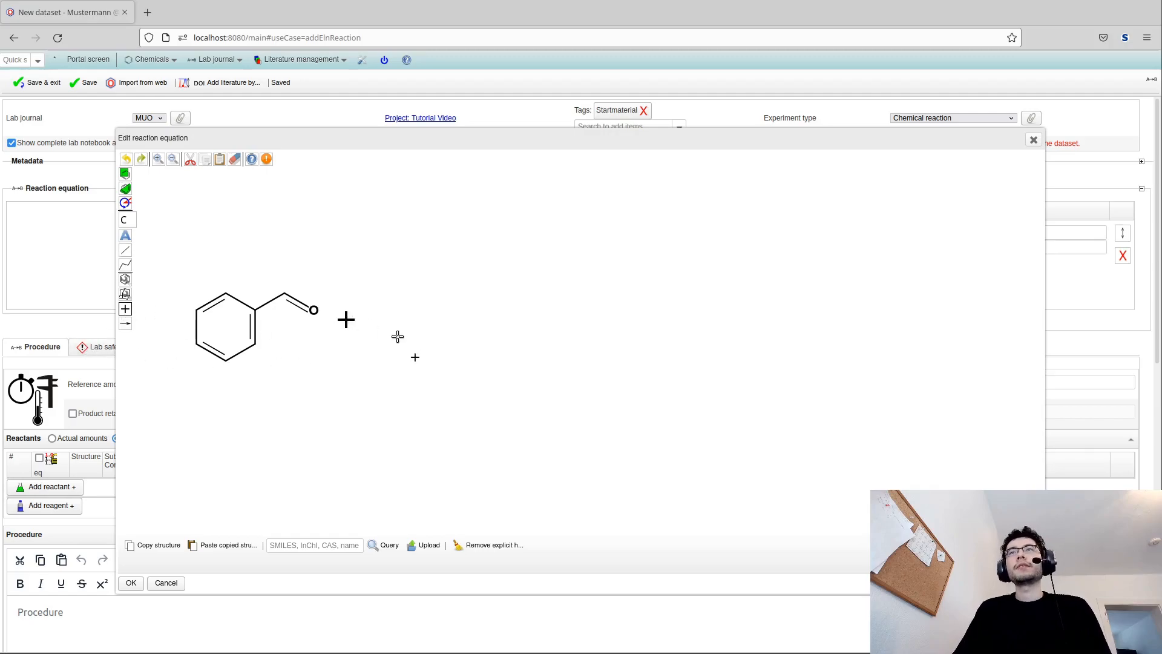
# Draw acetone after the plus sign, with the oxygen double-bonded to the central carbon
pyautogui.click(125, 250)
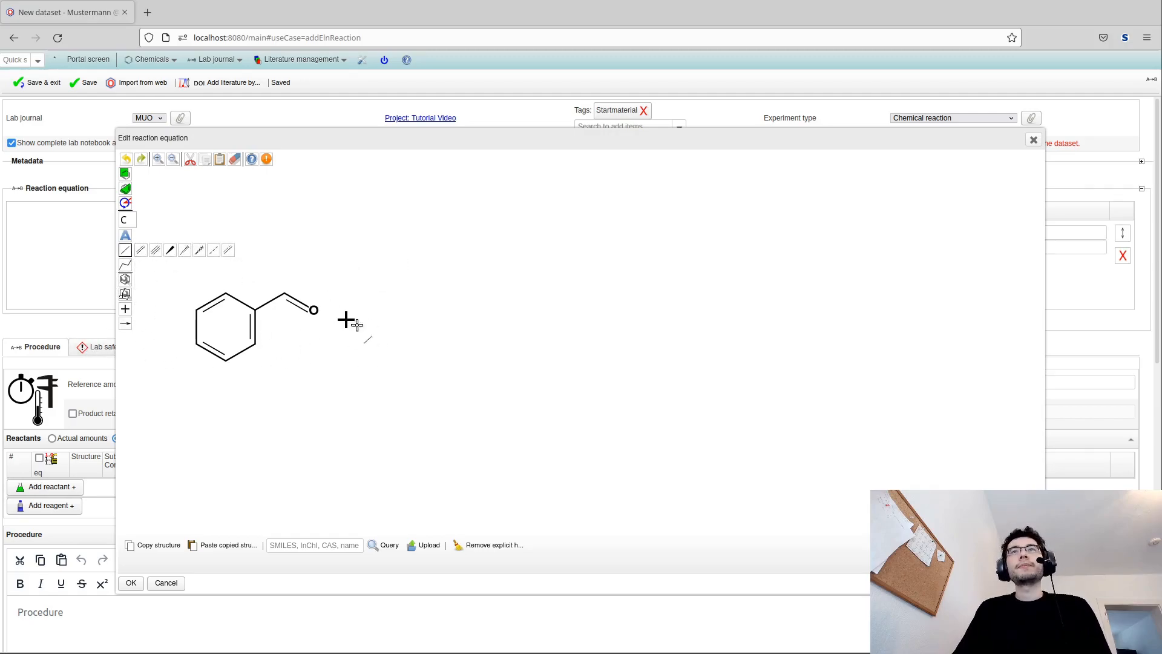
pyautogui.click(388, 335)
pyautogui.click(417, 318)
pyautogui.click(417, 318)
pyautogui.click(418, 301)
pyautogui.press('o')
# Draw a reaction arrow after acetone and place a phenyl ring behind it as the start of the product
pyautogui.click(125, 323)
pyautogui.moveTo(476, 314); pyautogui.dragTo(588, 315)
pyautogui.click(125, 280)
pyautogui.click(125, 250)
pyautogui.click(125, 279)
pyautogui.click(643, 321)
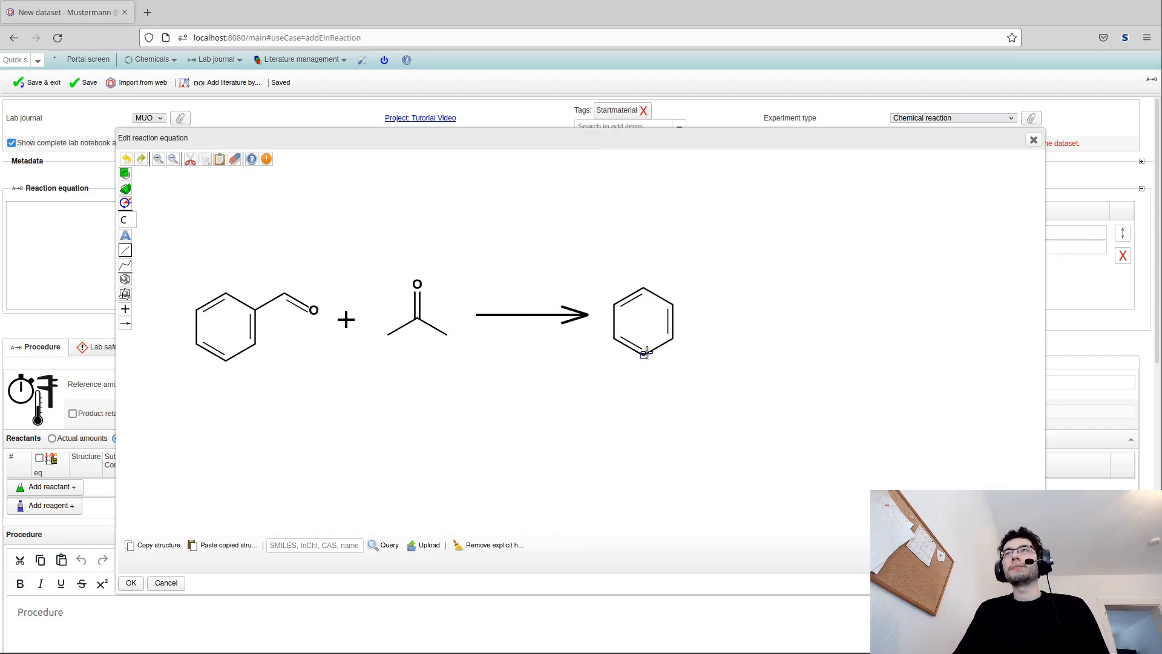
# Extend the product ring with a side chain containing a carbon-carbon double bond and a ketone group
pyautogui.click(673, 305)
pyautogui.click(702, 289)
pyautogui.click(731, 304)
pyautogui.click(718, 297)
pyautogui.click(761, 288)
pyautogui.click(760, 287)
pyautogui.click(761, 272)
pyautogui.press('o')
# Complete the dibenzylideneacetone product with a second carbon-carbon double bond and phenyl ring, and accept the reaction equation
pyautogui.click(788, 304)
pyautogui.click(819, 288)
pyautogui.click(805, 296)
pyautogui.click(126, 279)
pyautogui.click(818, 288)
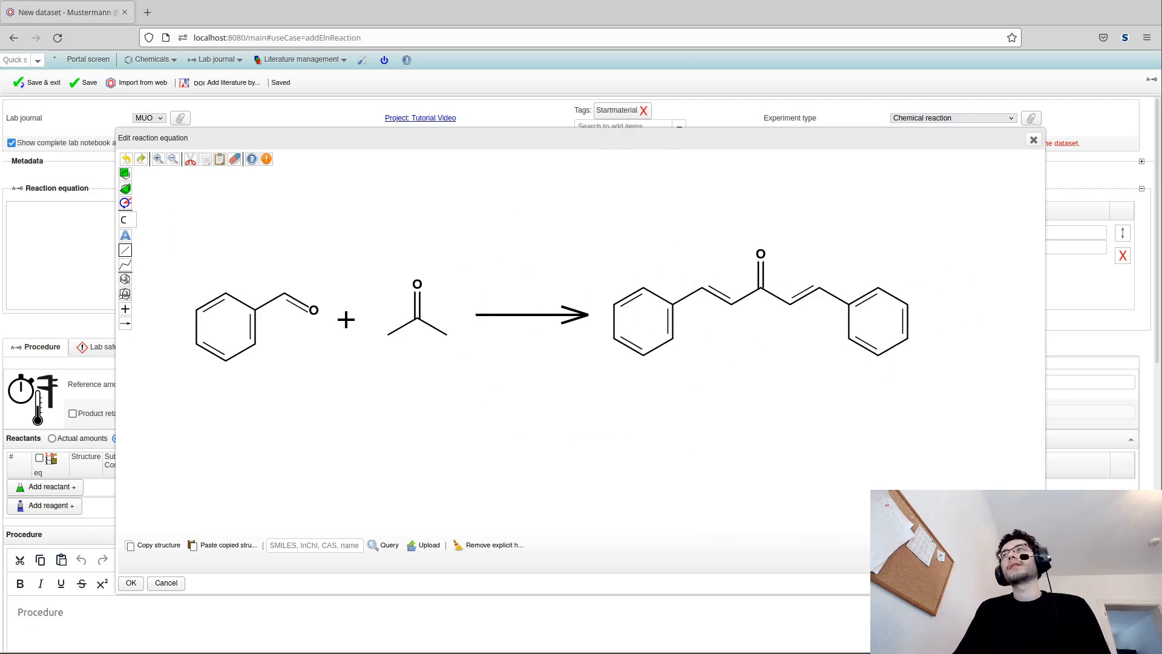
pyautogui.click(130, 583)
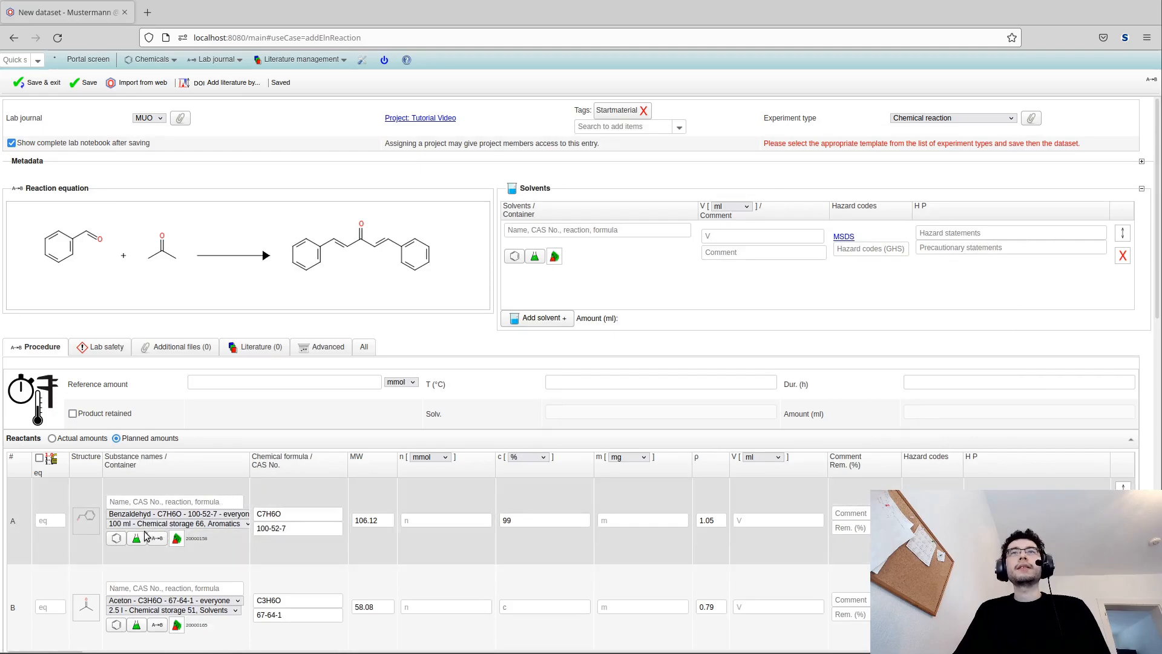
# Examine the generated reactant and product rows, including the substance choices for both reactants and the benzaldehyde container choices
pyautogui.scroll(-1, 91, 533)
pyautogui.moveTo(97, 552)
pyautogui.scroll(-12, 95, 551)
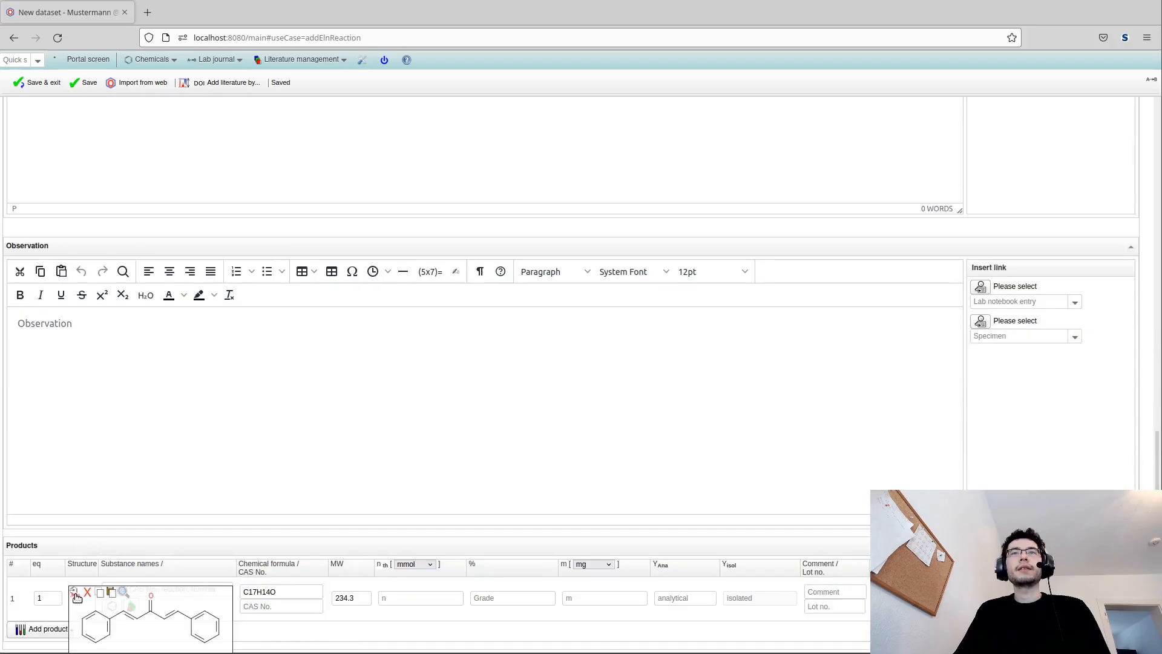
pyautogui.scroll(12, 282, 572)
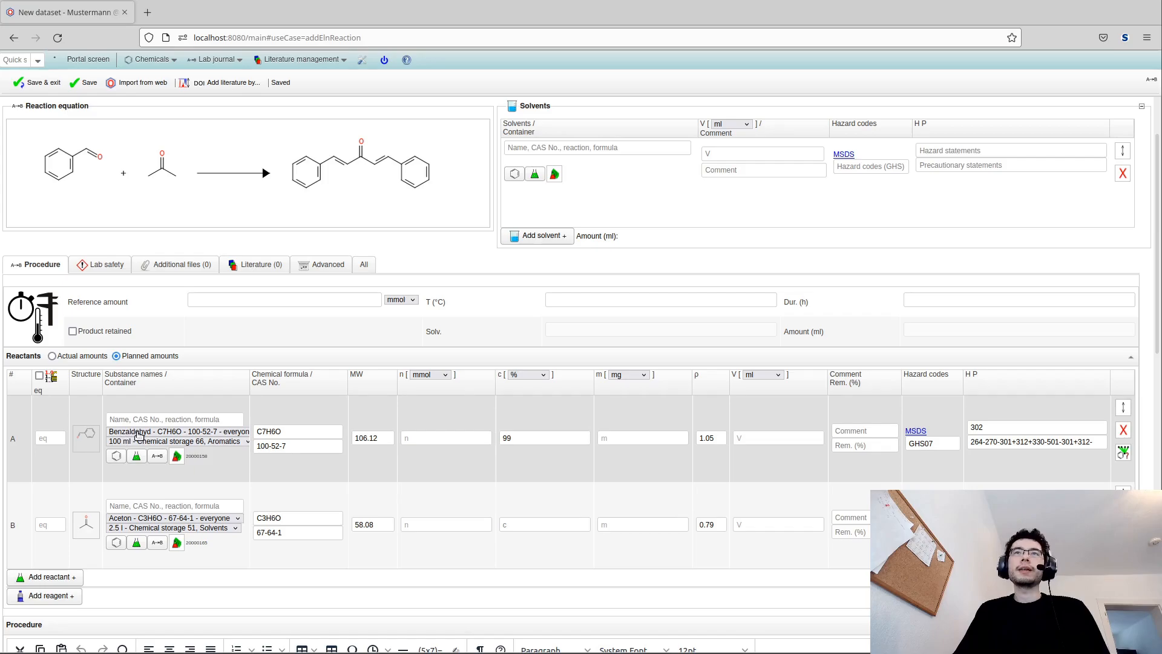
pyautogui.click(138, 435)
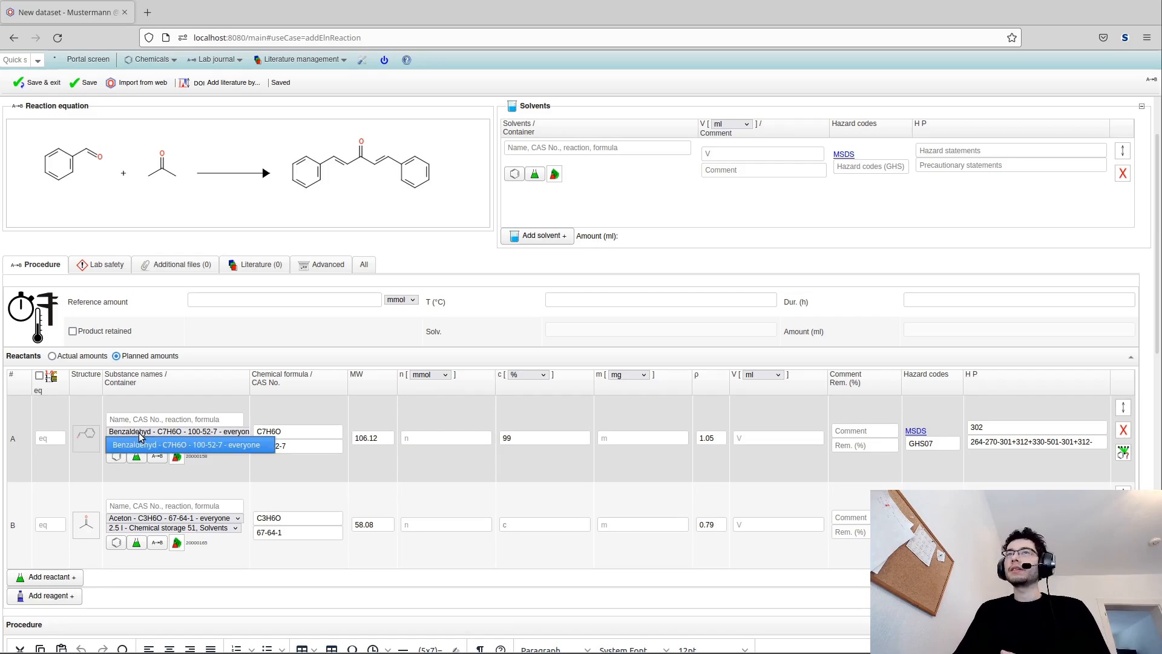
pyautogui.click(132, 445)
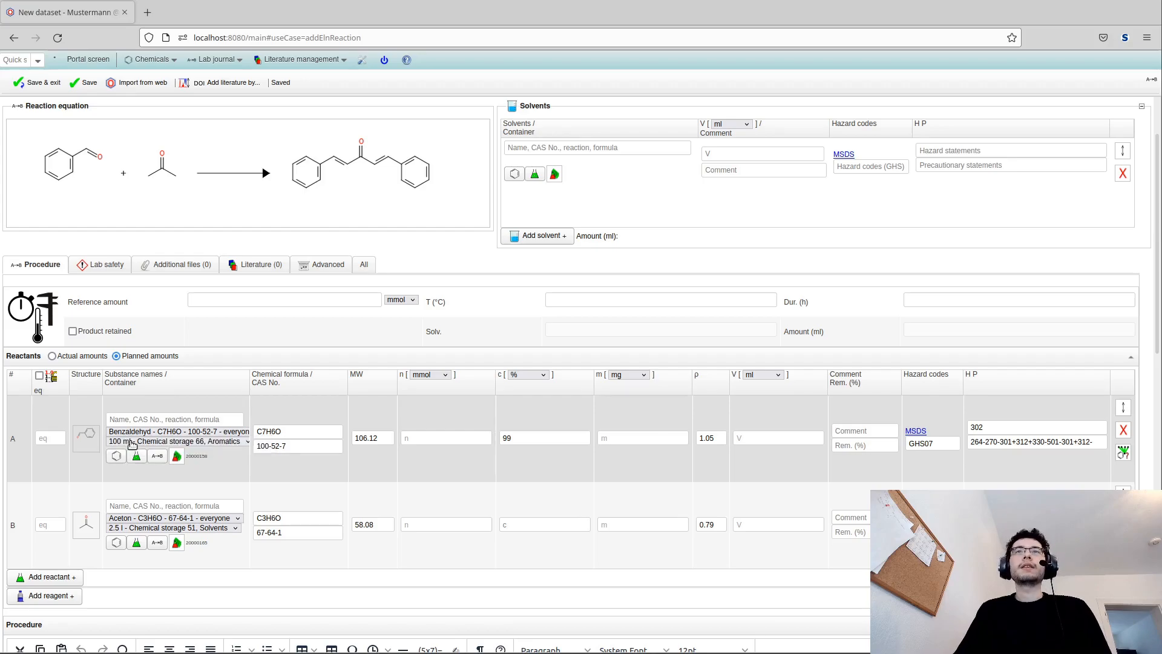
pyautogui.click(132, 444)
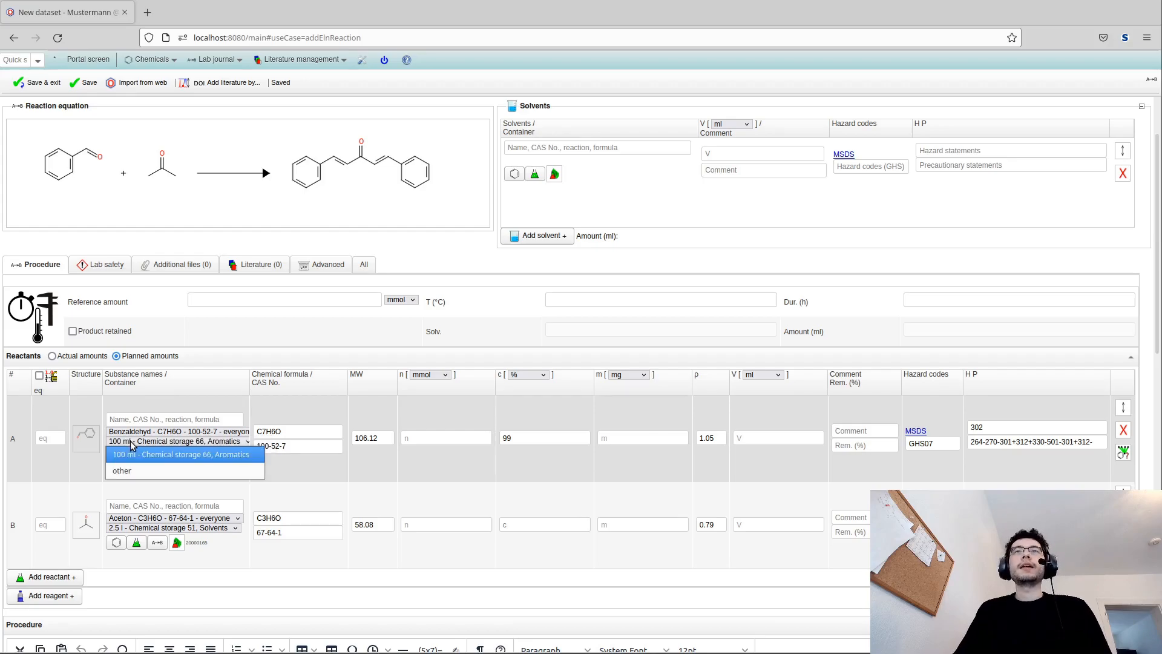
pyautogui.click(224, 455)
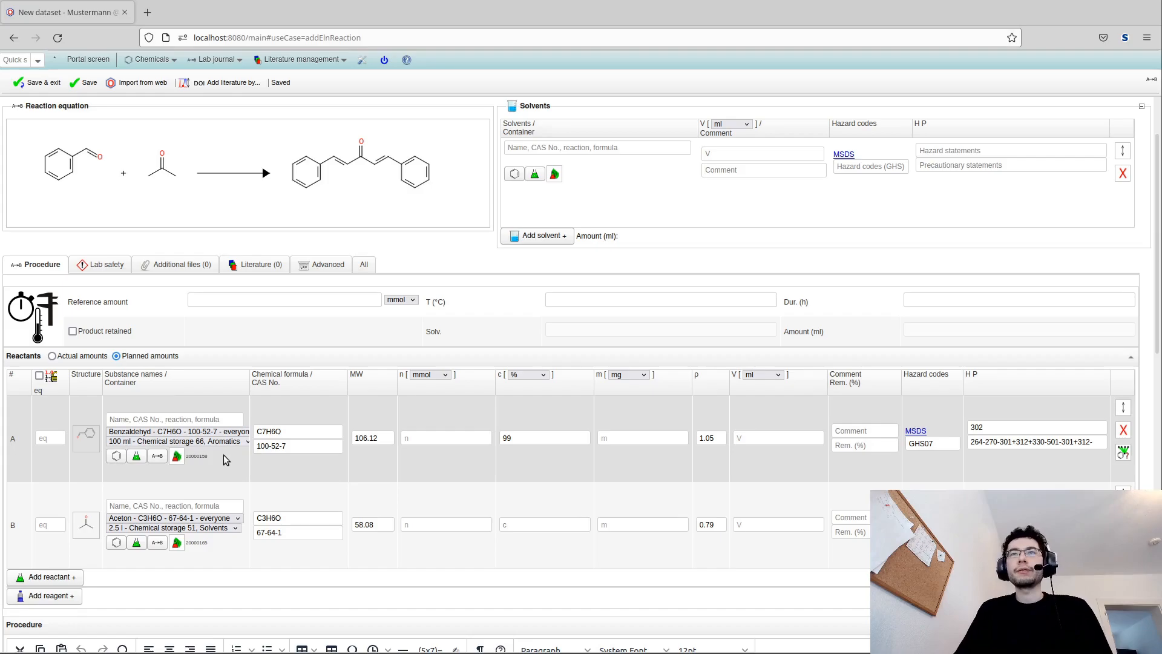
pyautogui.click(206, 522)
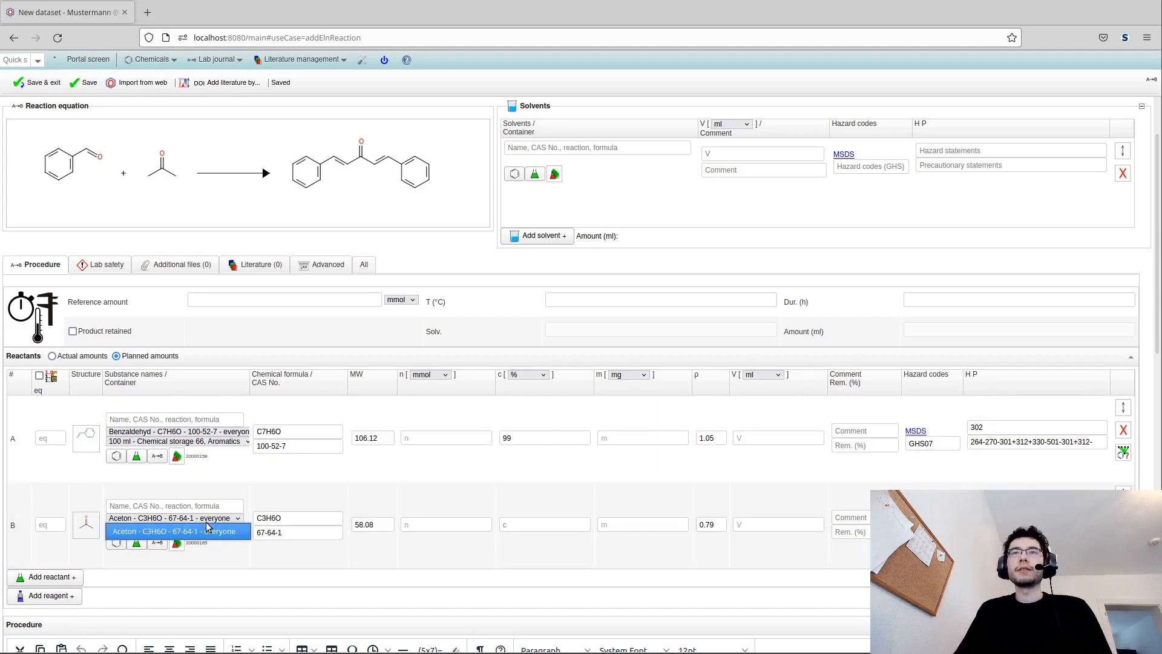
pyautogui.click(206, 530)
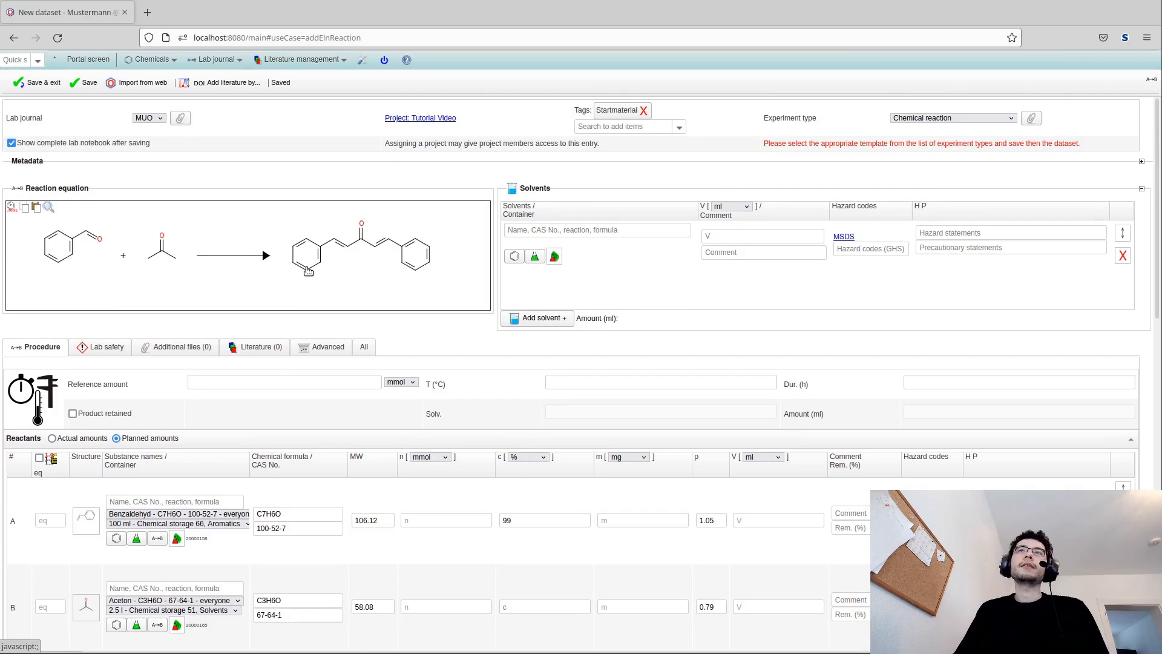
# Reopen the reaction equation, delete the entire drawing and accept the cleared equation
pyautogui.click(307, 271)
pyautogui.moveTo(242, 247); pyautogui.dragTo(967, 459)
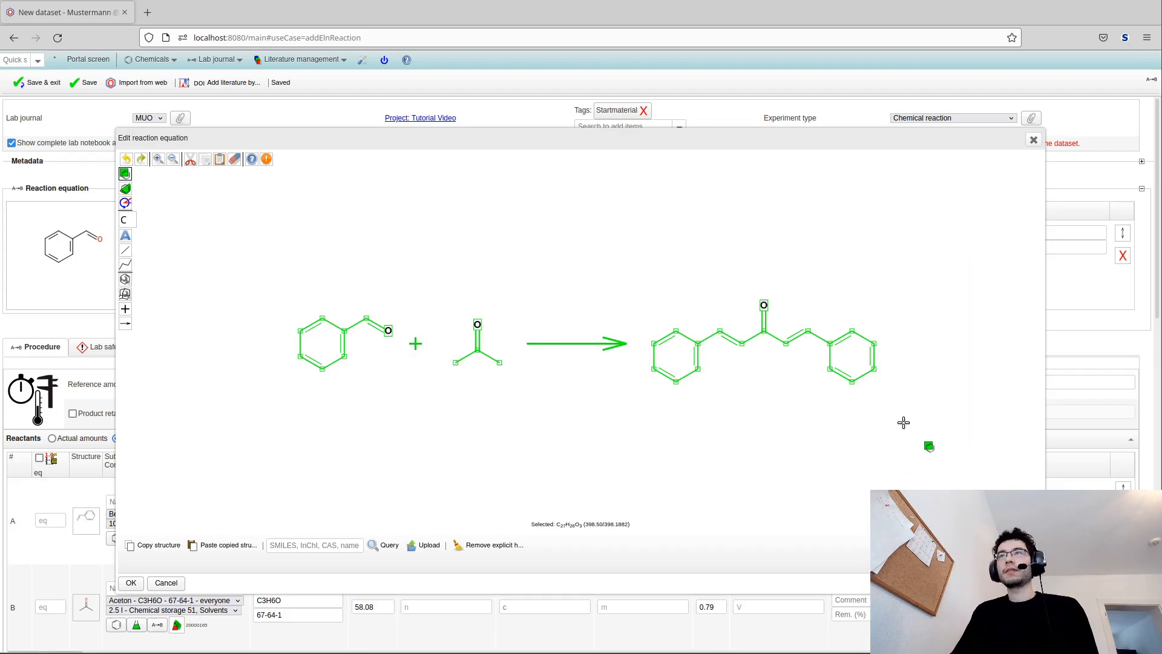
pyautogui.press('Delete')
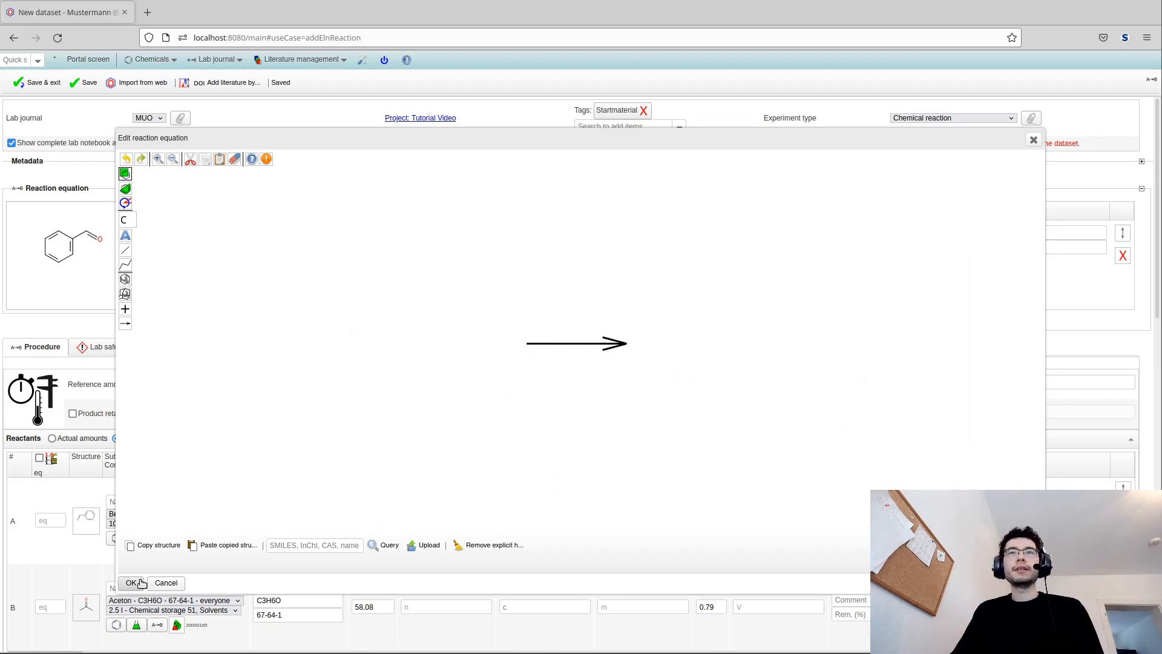
pyautogui.click(132, 583)
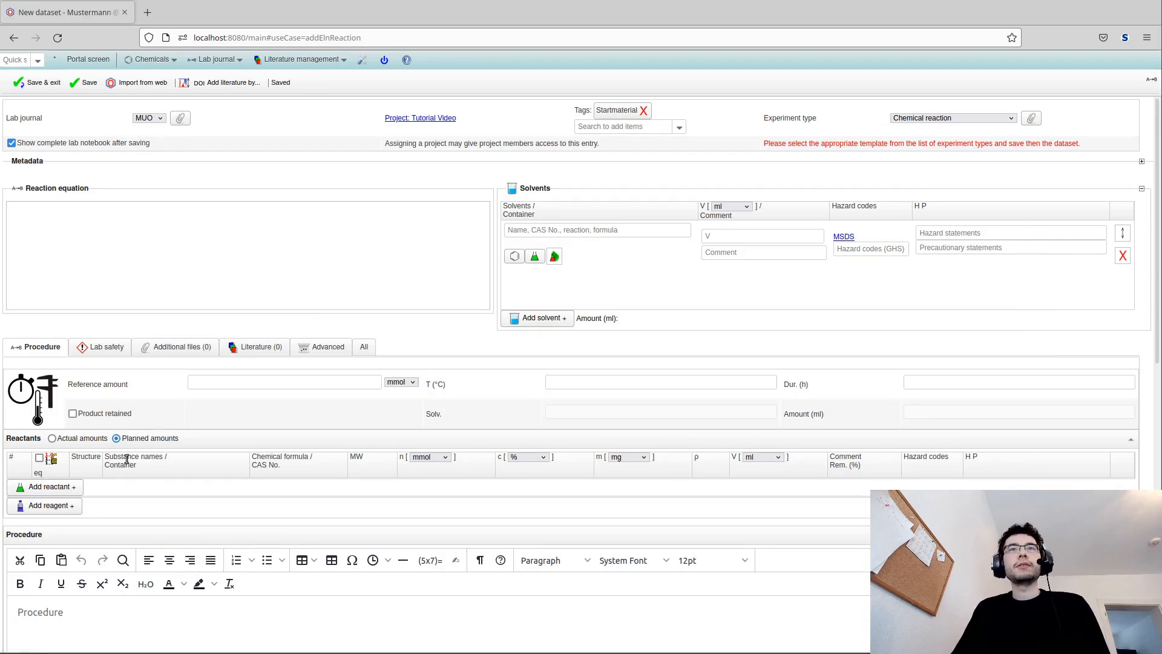
# Add a reactant and place a phenyl ring in its molecular structure
pyautogui.click(49, 487)
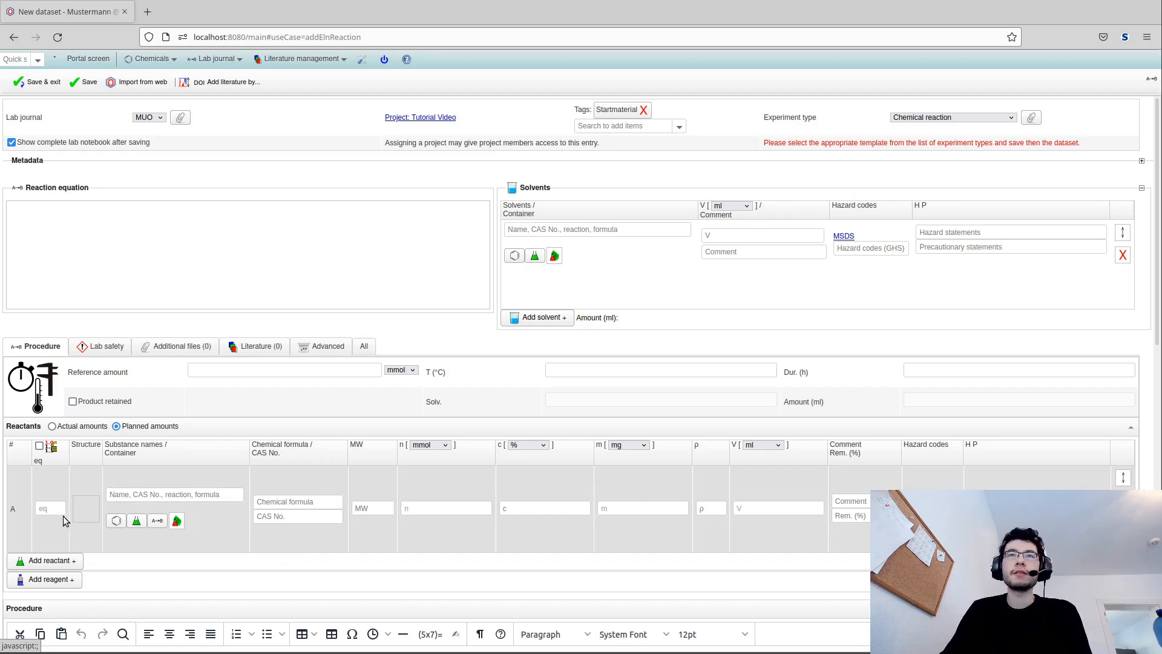
pyautogui.moveTo(87, 520)
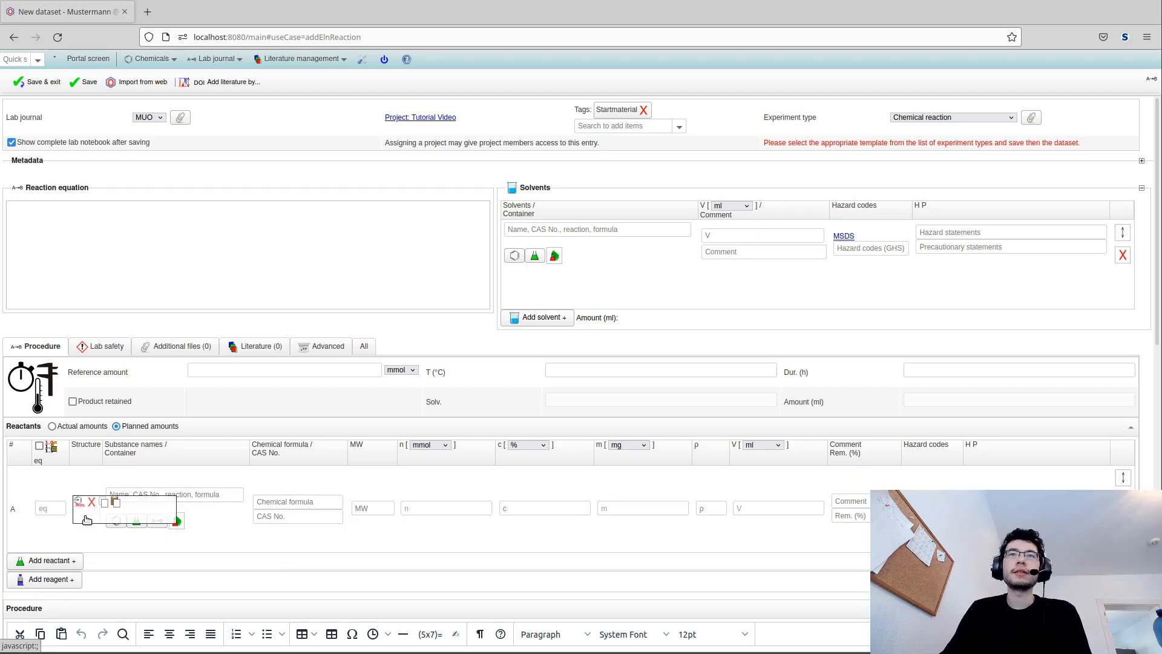
pyautogui.click(86, 518)
pyautogui.click(128, 267)
pyautogui.click(153, 279)
pyautogui.click(285, 335)
# Attach an aldehyde group to the reactant's ring to form benzaldehyde, and accept the structure
pyautogui.click(314, 319)
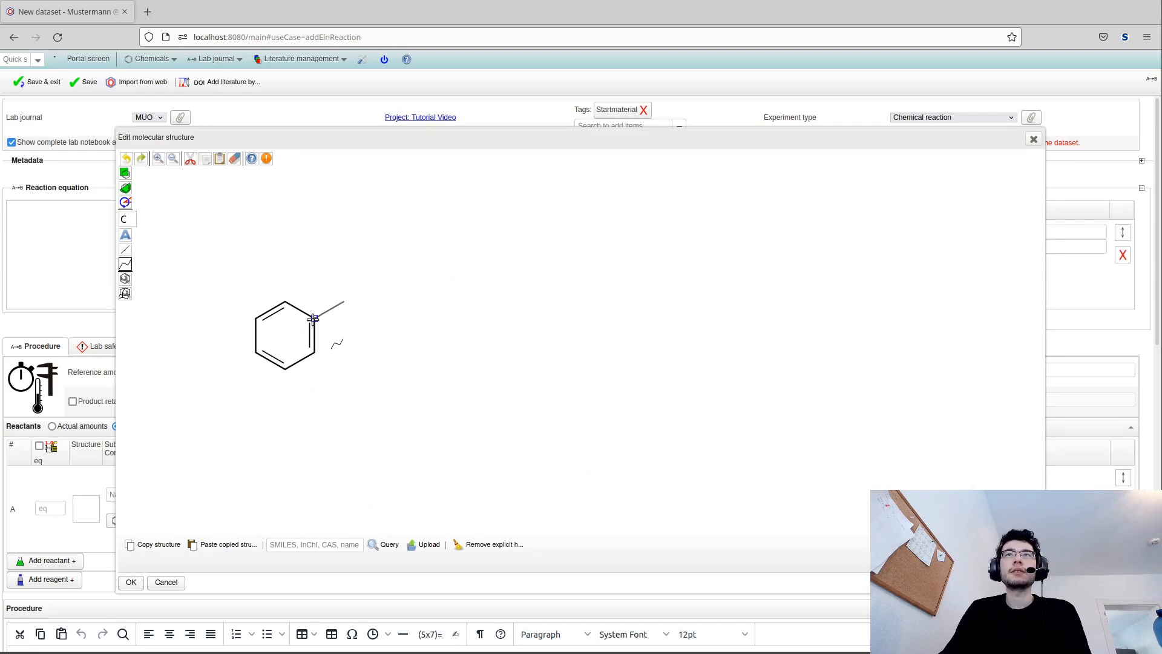
pyautogui.click(344, 302)
pyautogui.click(375, 319)
pyautogui.press('o')
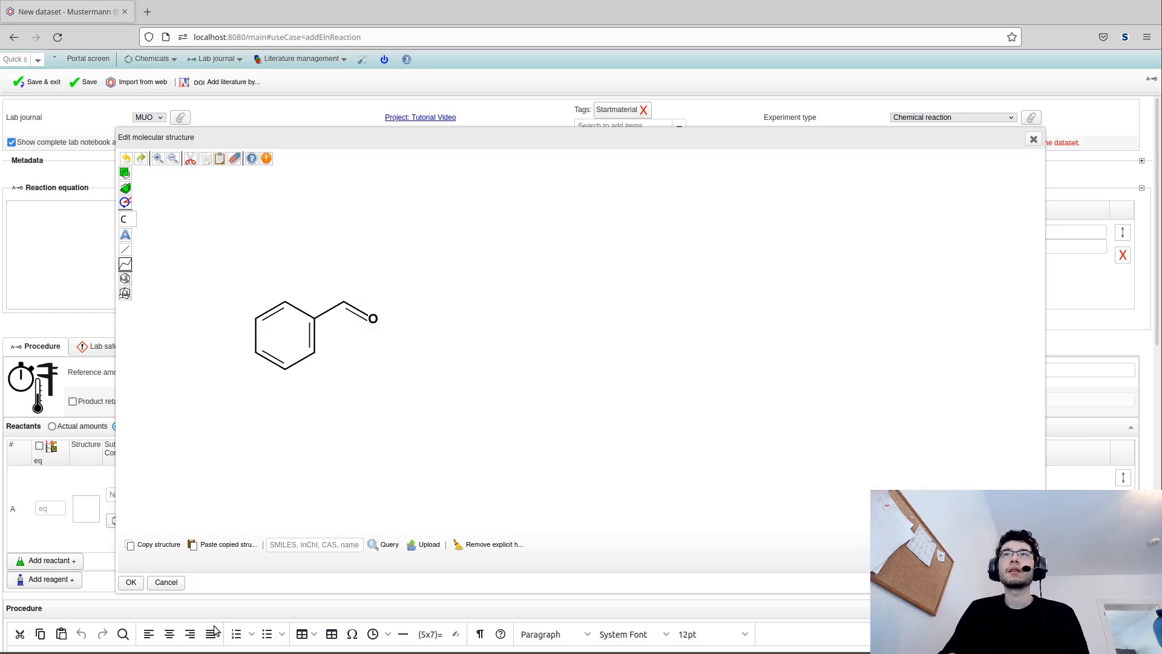
pyautogui.click(131, 582)
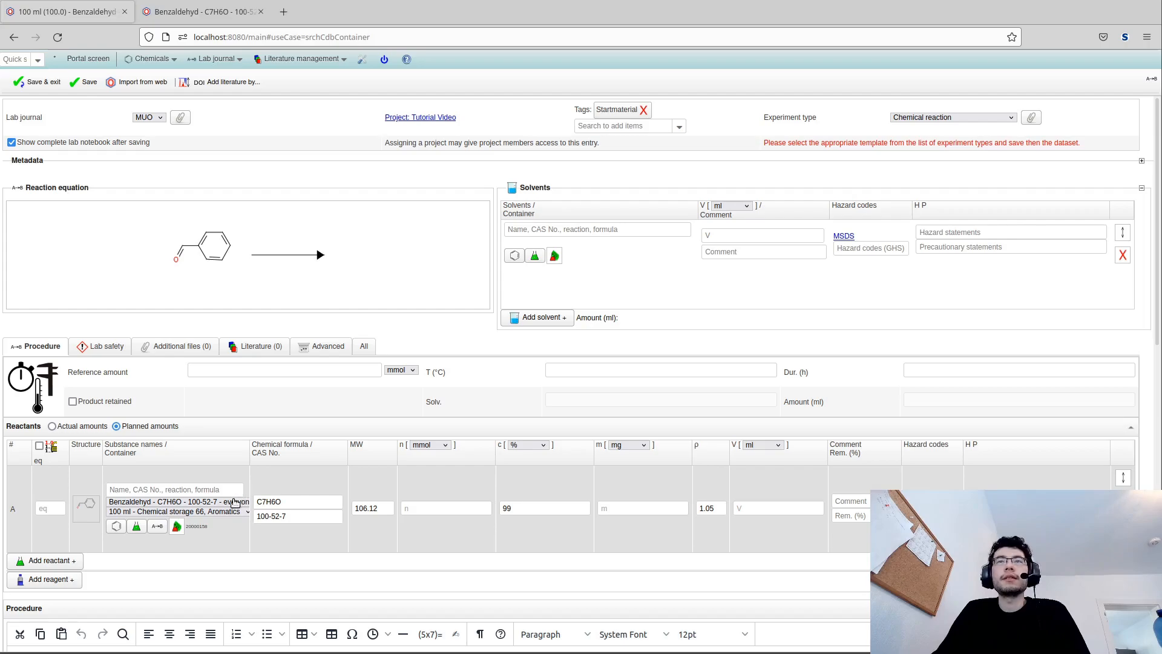
# Check the substance and container choices assigned to the benzaldehyde reactant
pyautogui.click(234, 503)
pyautogui.click(234, 503)
pyautogui.click(222, 514)
pyautogui.click(222, 524)
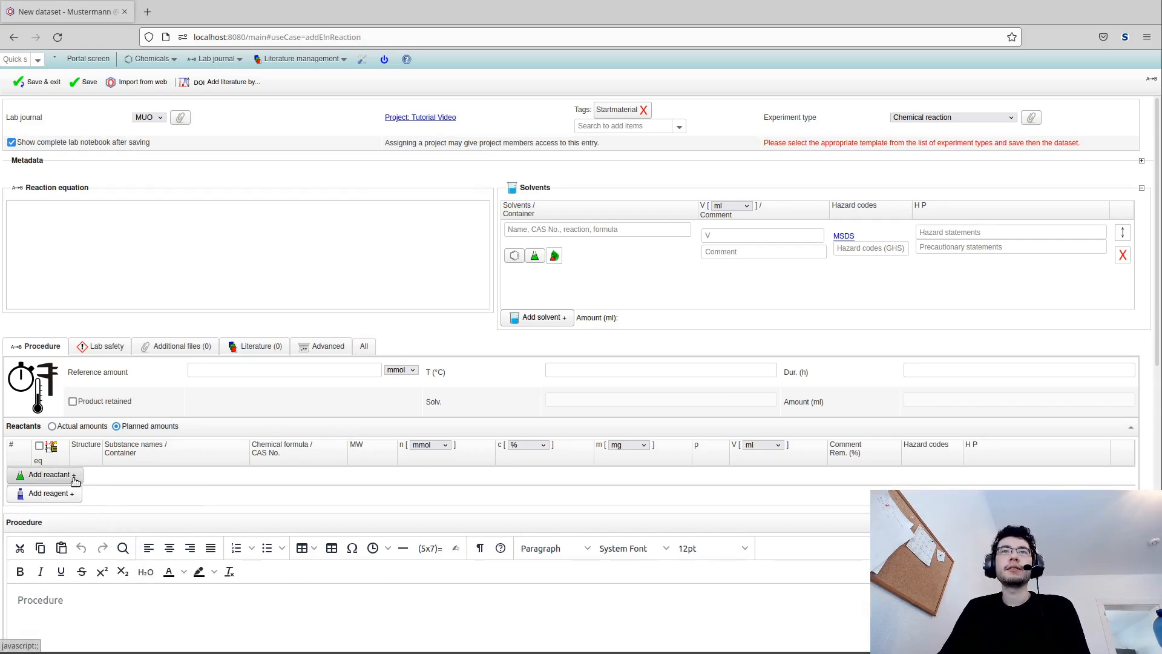
# Add a new reactant and paste in the Benzaldehyd structure copied from the container list
pyautogui.click(75, 480)
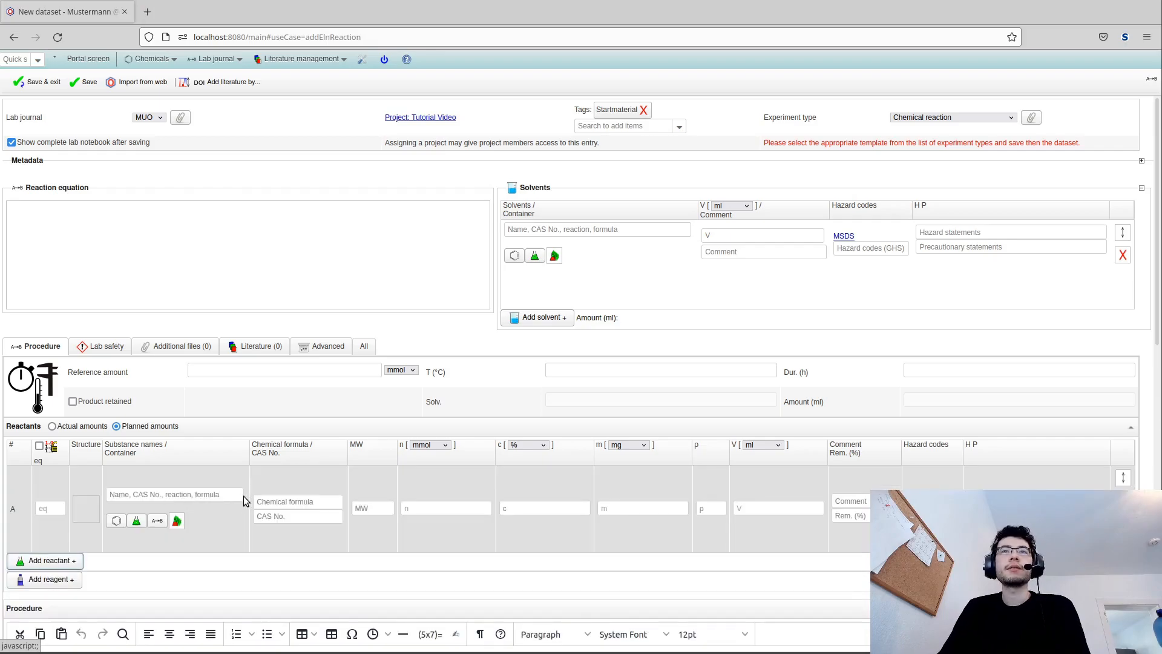
pyautogui.moveTo(100, 520)
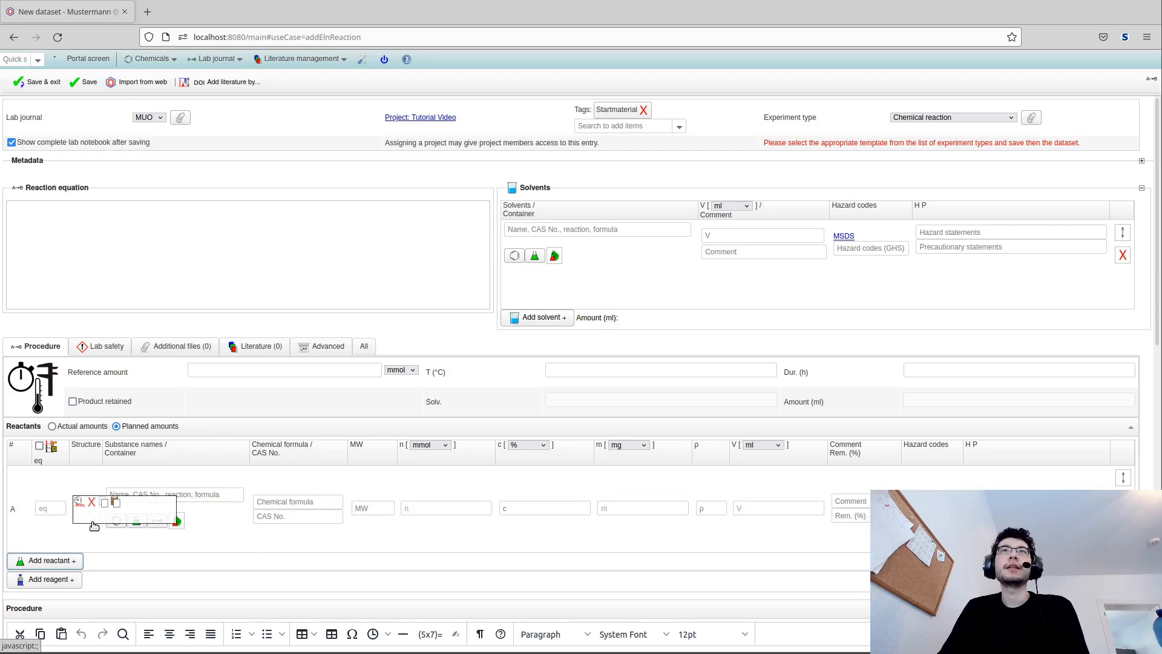
pyautogui.click(137, 520)
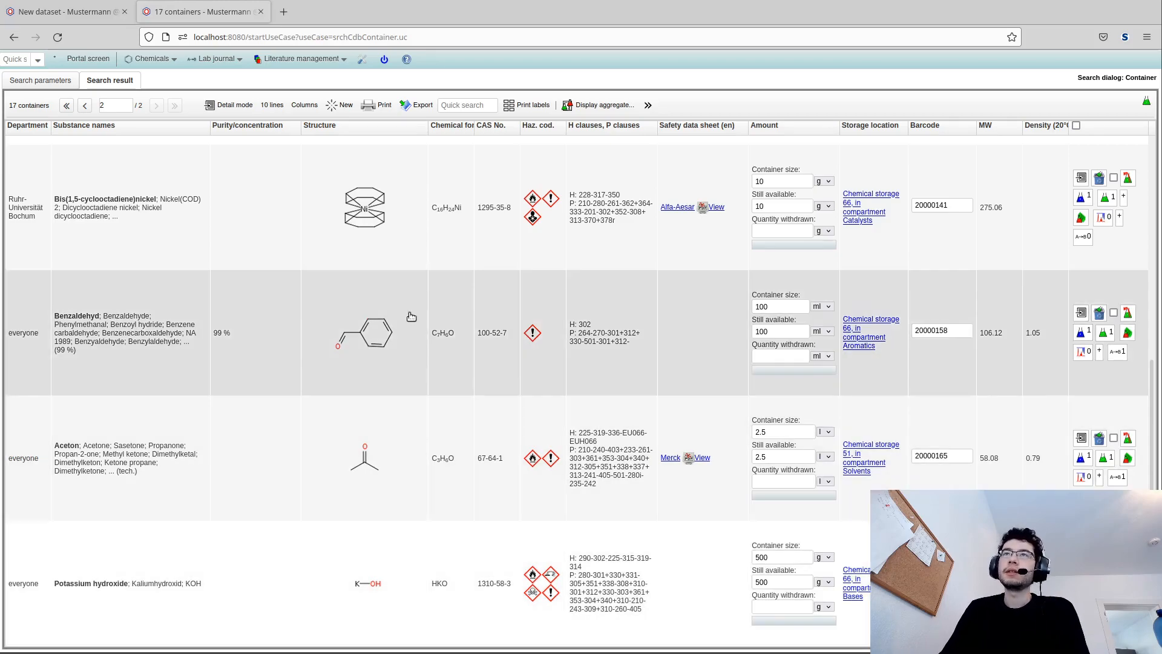
pyautogui.moveTo(358, 350)
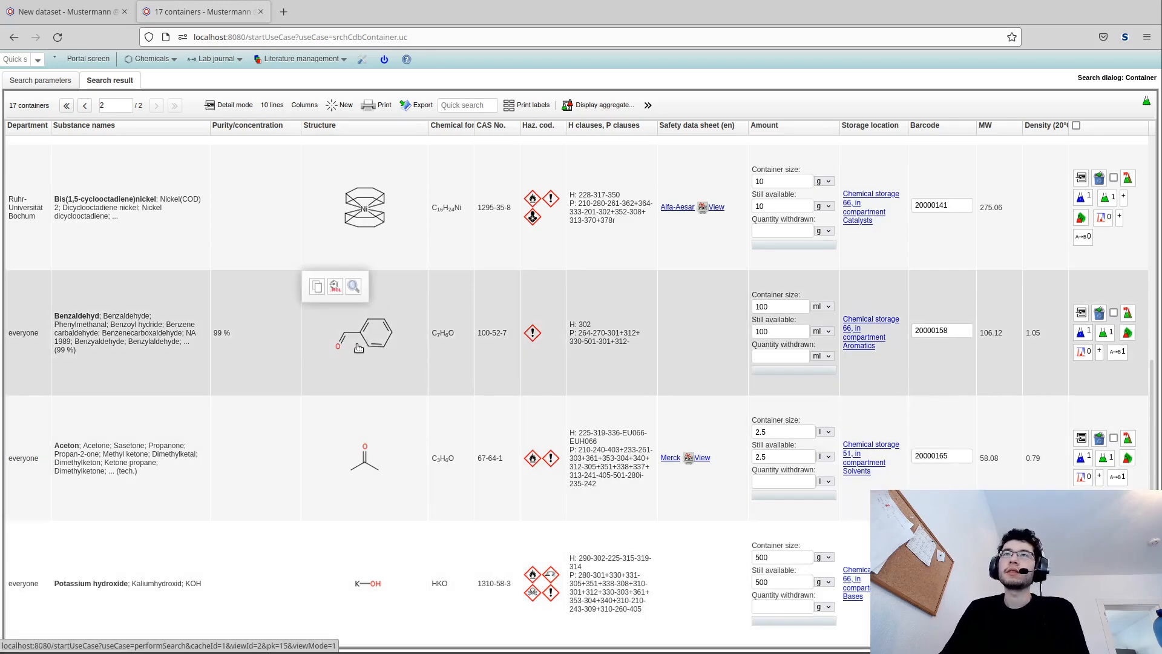
pyautogui.click(316, 288)
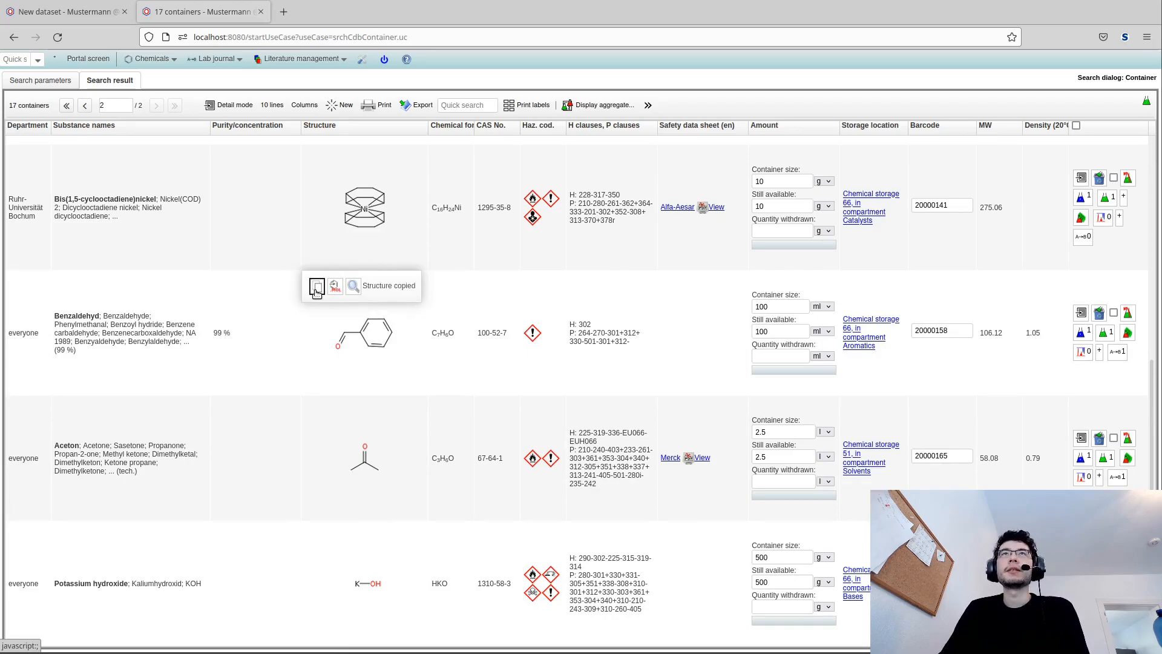
pyautogui.click(64, 13)
pyautogui.moveTo(90, 514)
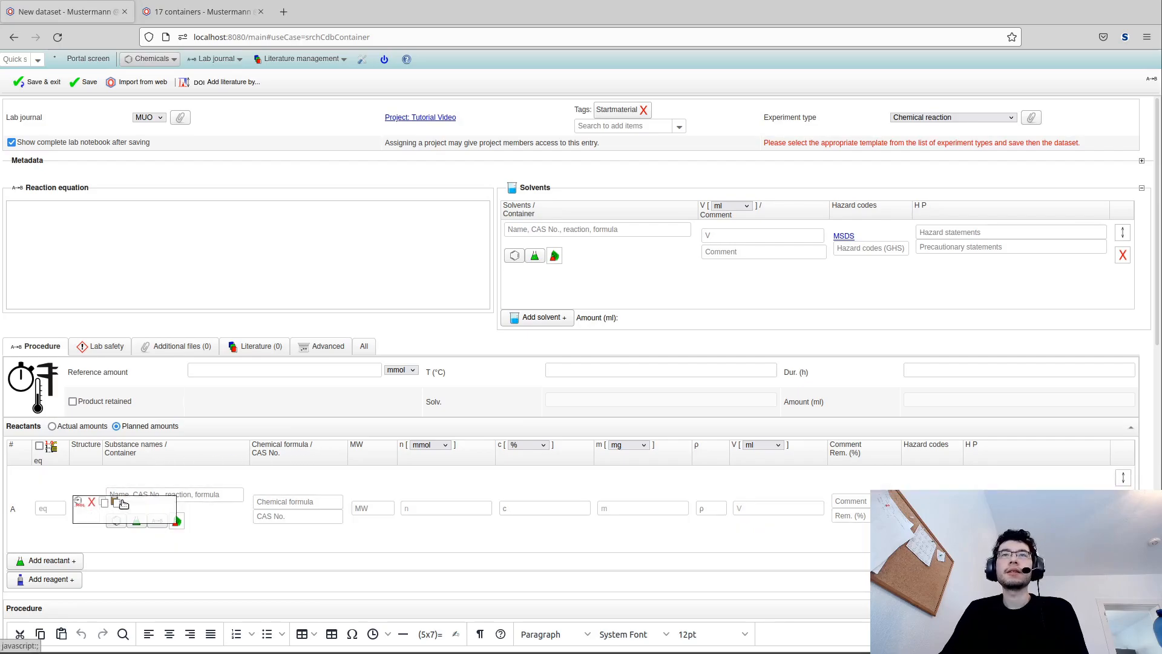
pyautogui.click(118, 504)
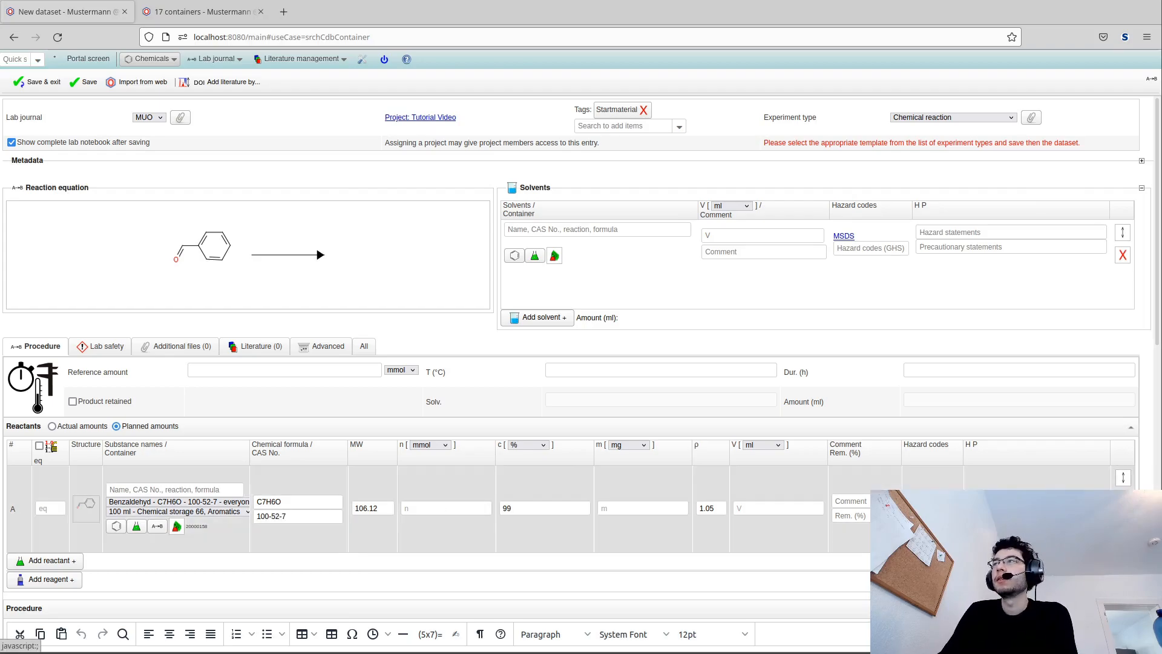
# Replace the reactant with an empty one, search it by the name Benzaldehyde and choose Benzaldehyde - everyone
pyautogui.click(1122, 500)
pyautogui.click(60, 479)
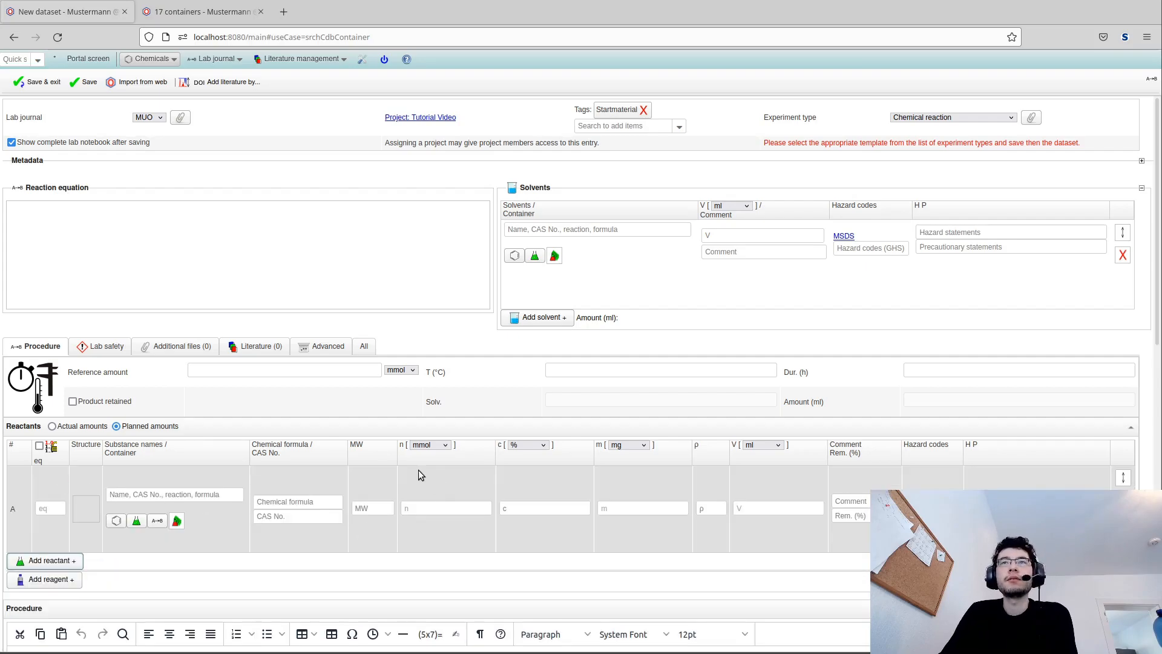
pyautogui.click(171, 495)
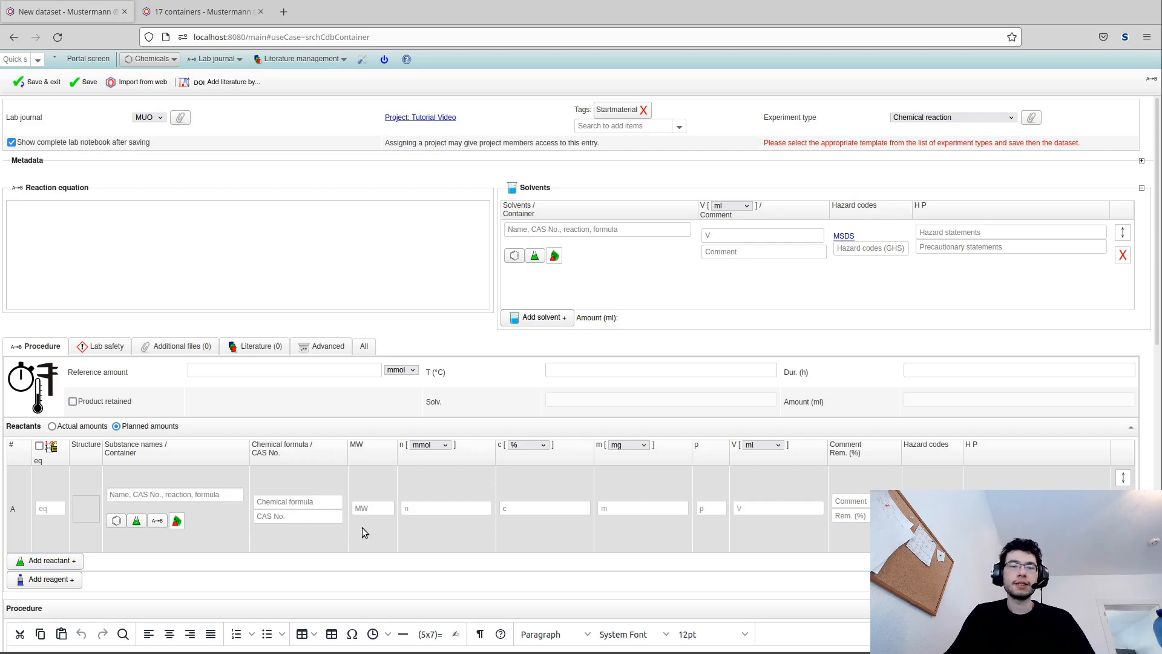
pyautogui.write('Be')
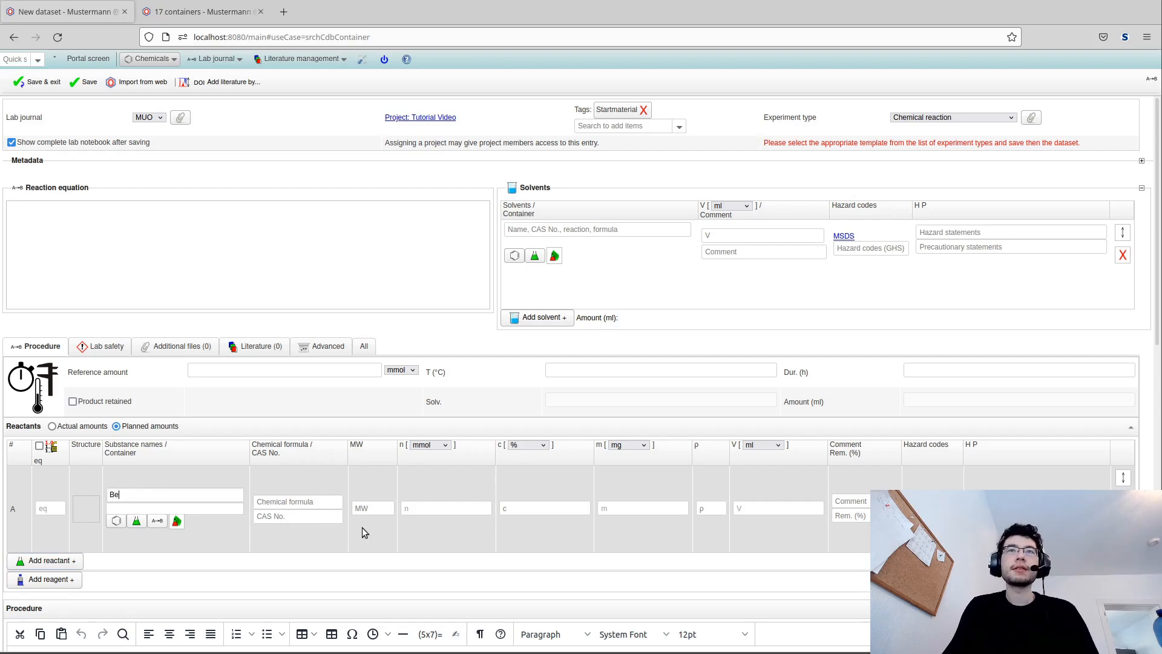
pyautogui.write('nzaldehyde')
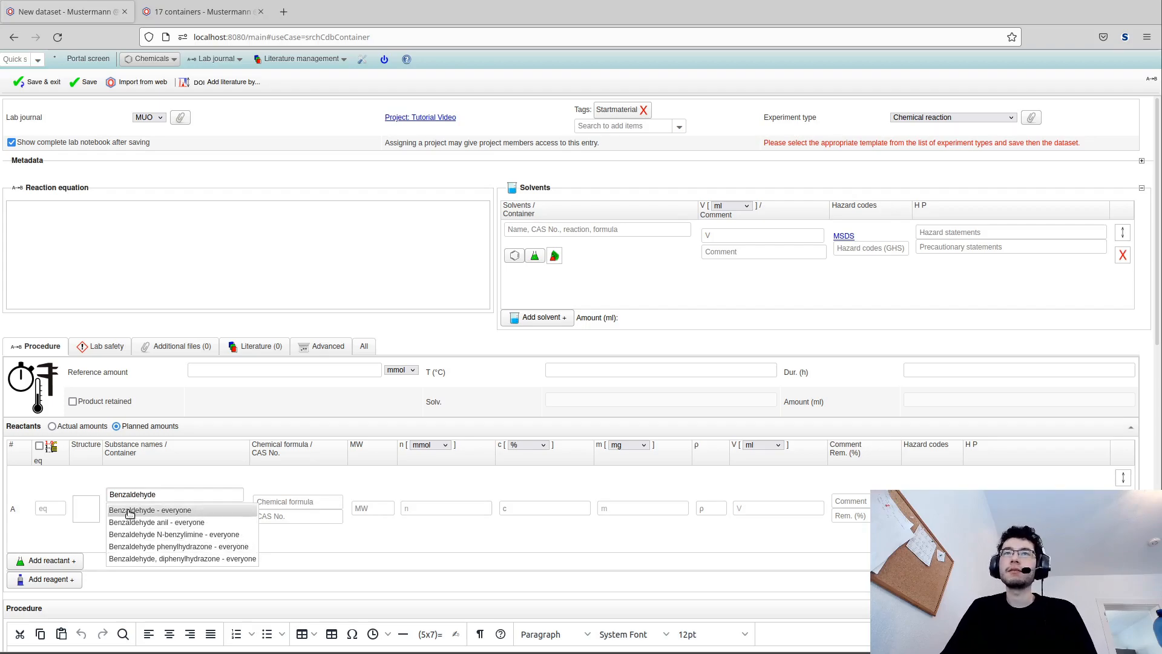
pyautogui.click(167, 510)
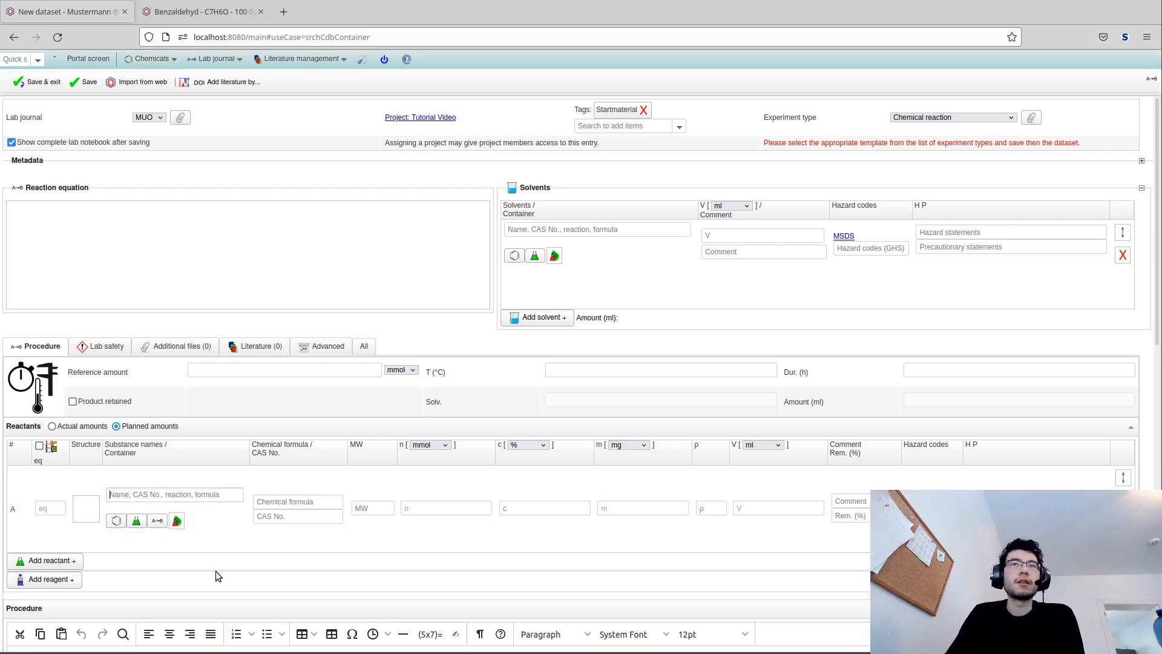
# Search the reactant's substance by CAS number 100-52-7 and choose Benzaldehyd - everyone
pyautogui.write('100-52-')
pyautogui.write('7')
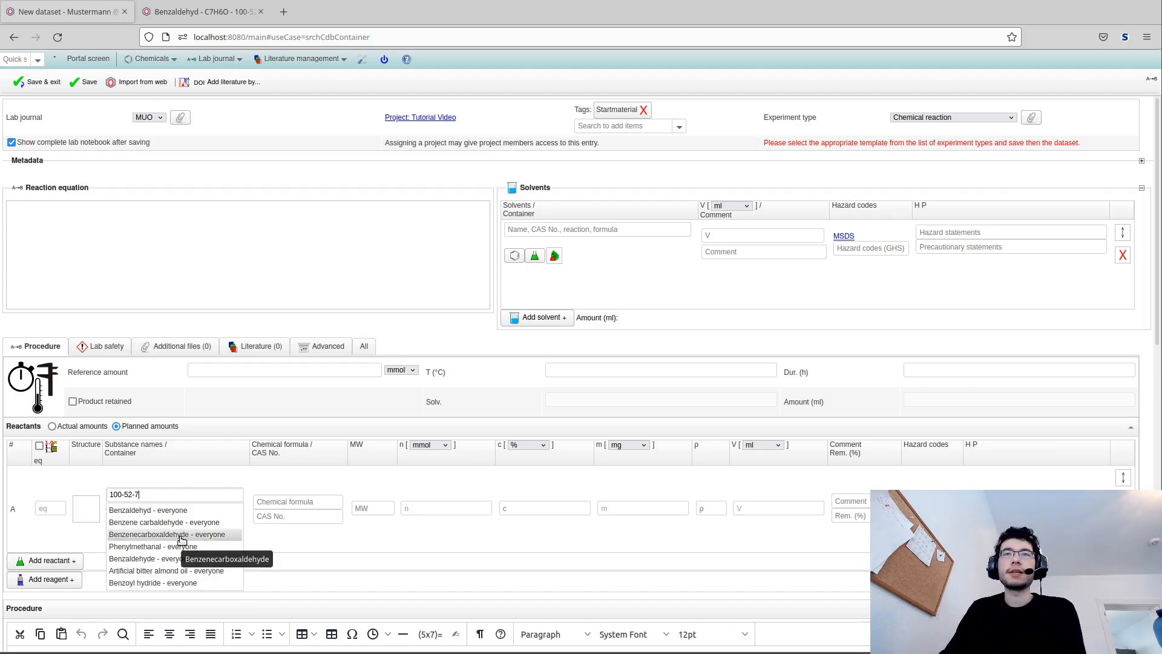
pyautogui.click(172, 511)
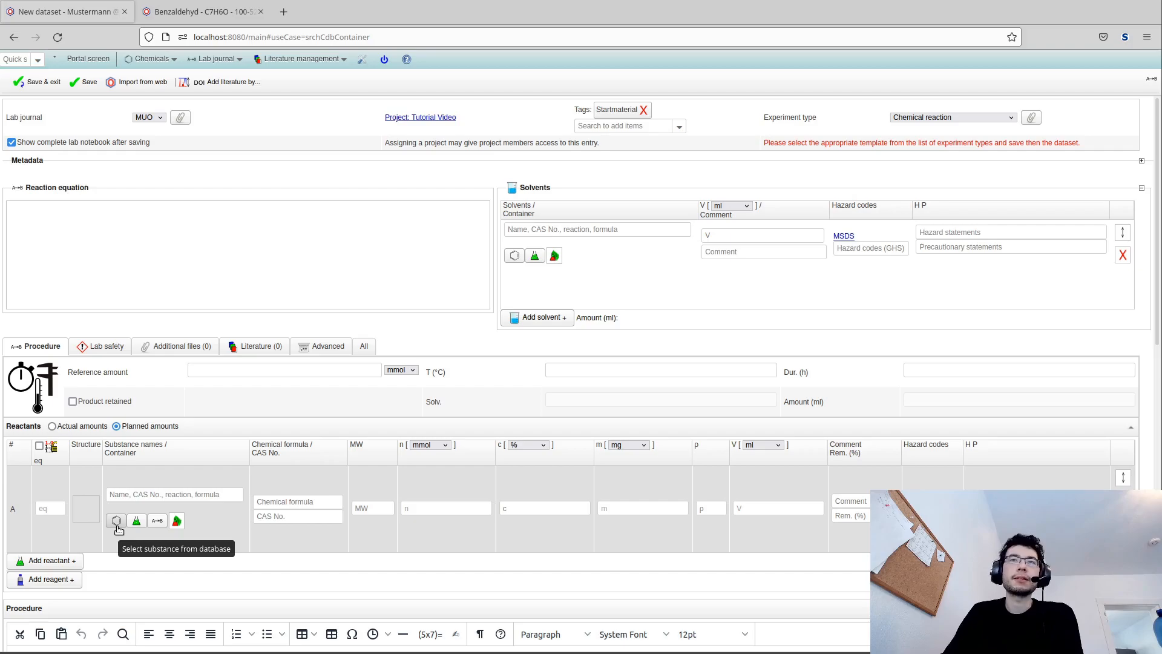
# Open the substance database search for the reactant, set the structure match to exact, and draw benzaldehyde as the search structure
pyautogui.click(116, 521)
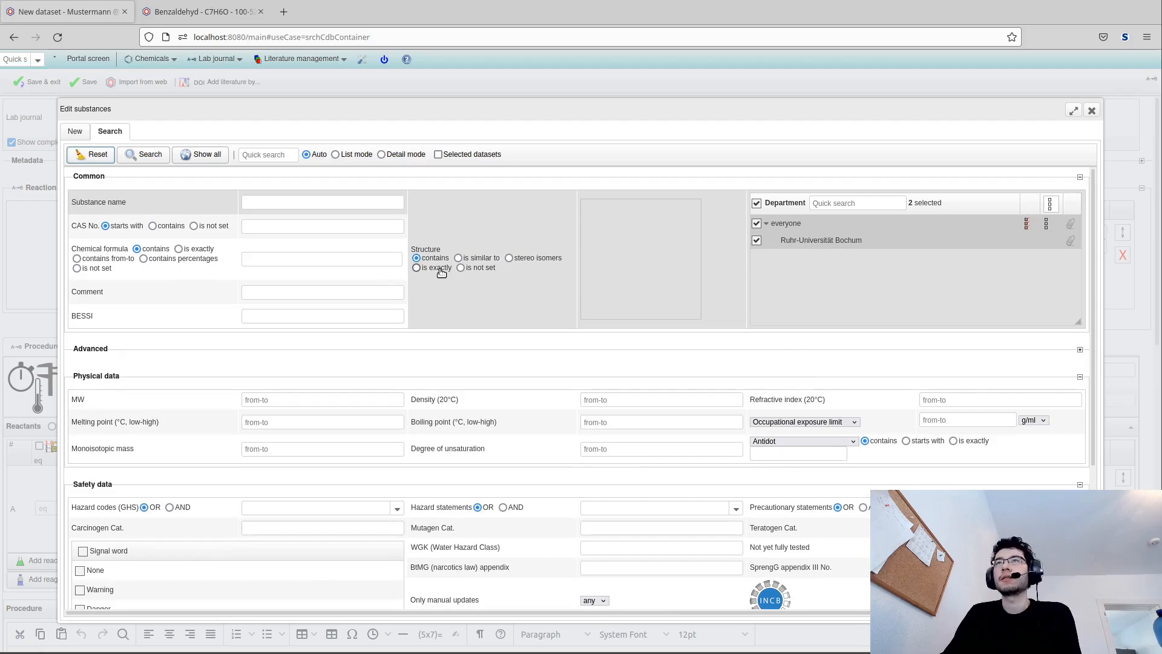
pyautogui.click(672, 282)
pyautogui.click(149, 278)
pyautogui.click(276, 342)
pyautogui.click(305, 325)
pyautogui.click(334, 310)
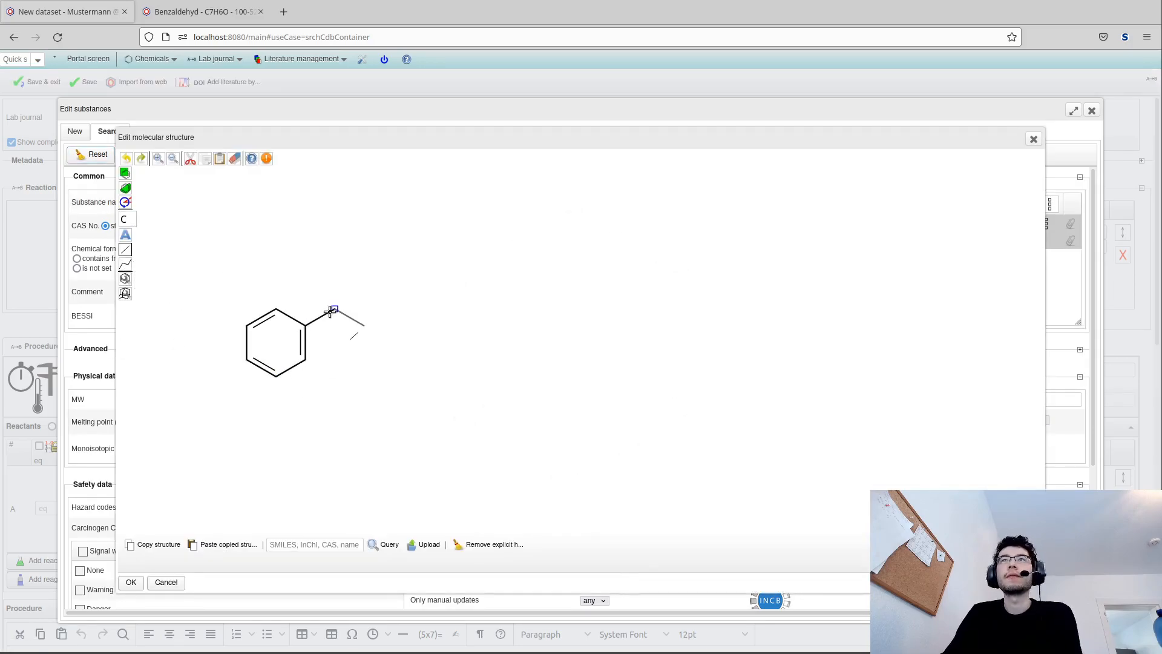
pyautogui.click(351, 319)
pyautogui.press('o')
pyautogui.click(131, 582)
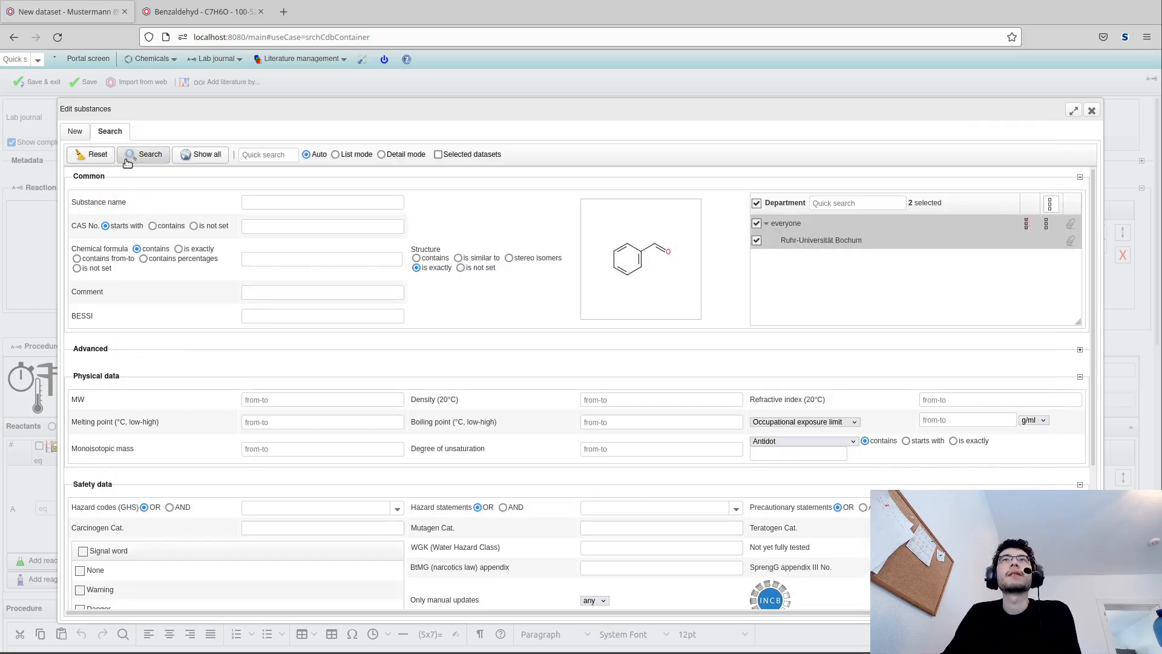
# Run the structure search, select Benzaldehyd for the reactant, and check its container choices
pyautogui.click(150, 155)
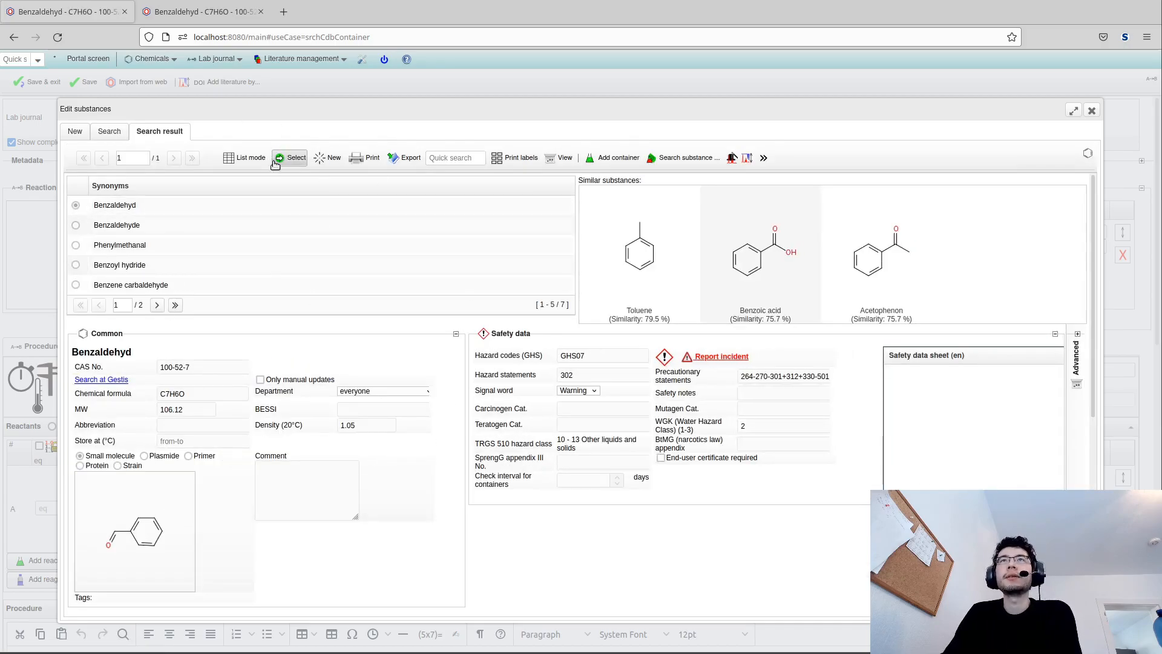
pyautogui.click(285, 158)
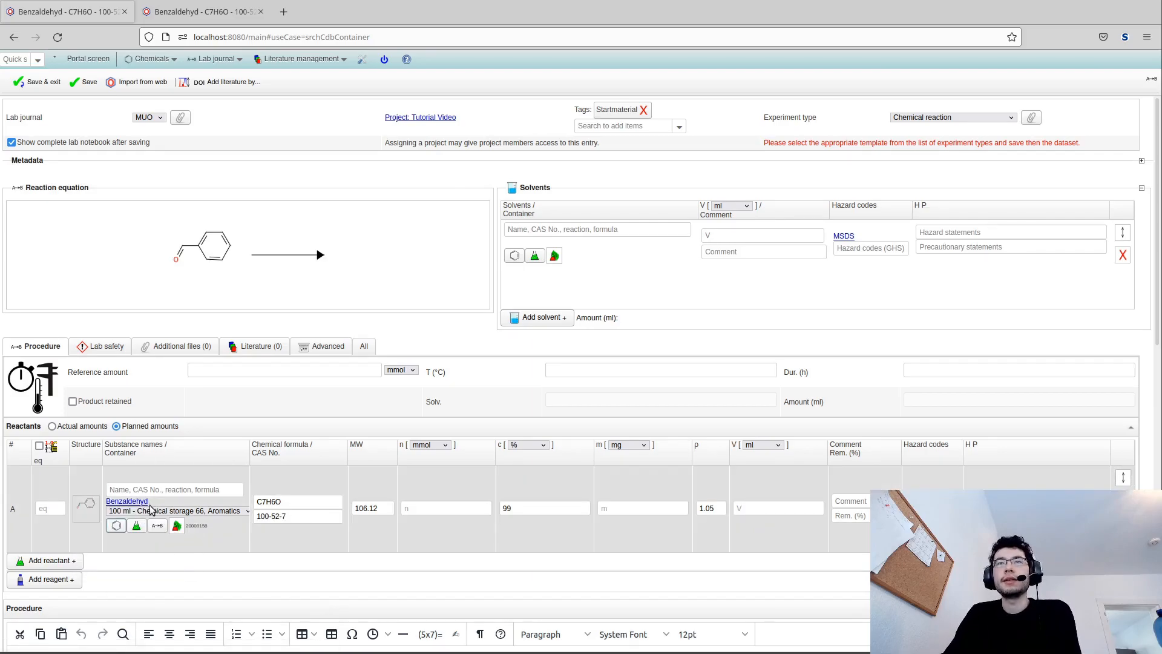
pyautogui.click(208, 514)
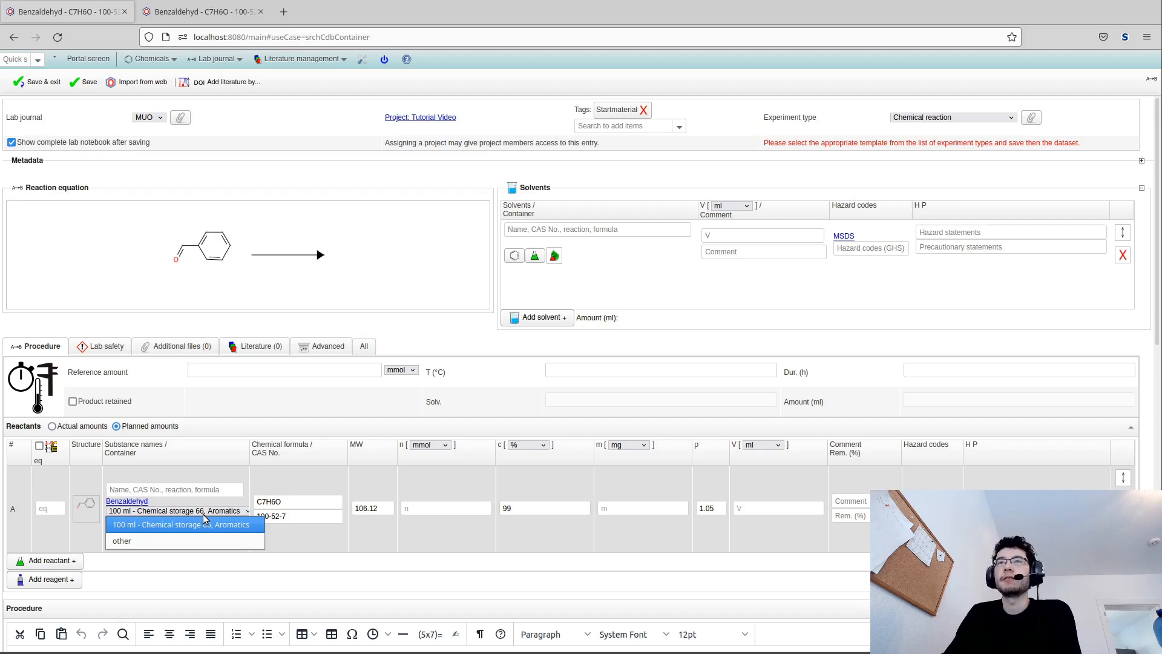
pyautogui.click(204, 515)
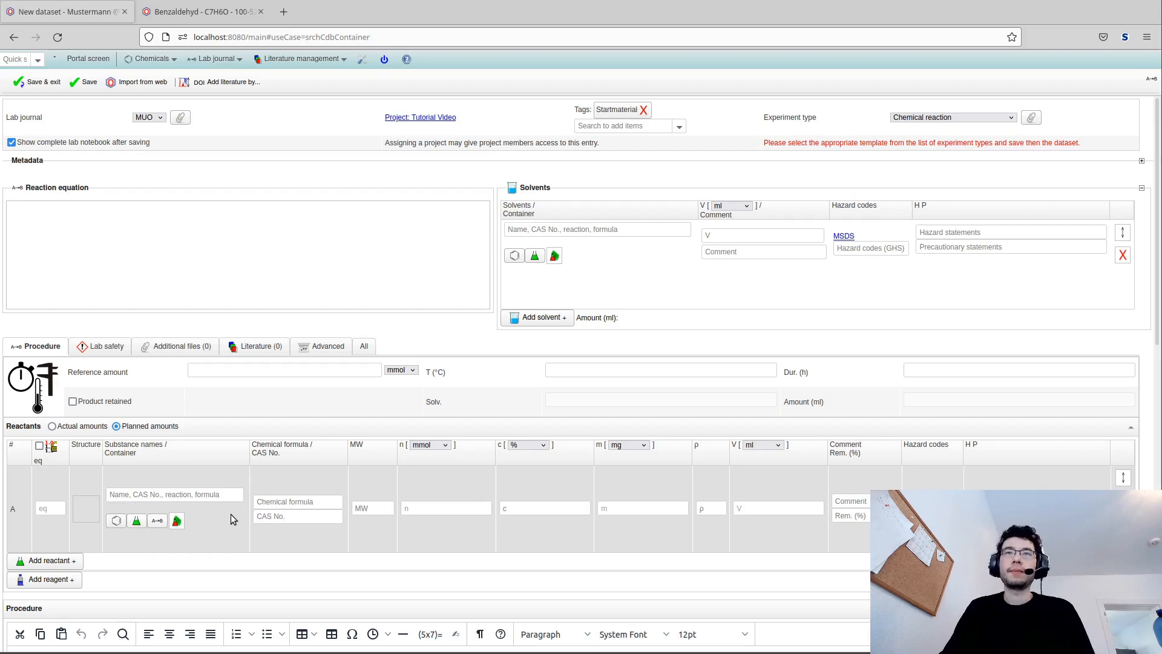
# Search the container database by container barcode 20000158 and select the Benzaldehyd container for the reactant
pyautogui.click(132, 528)
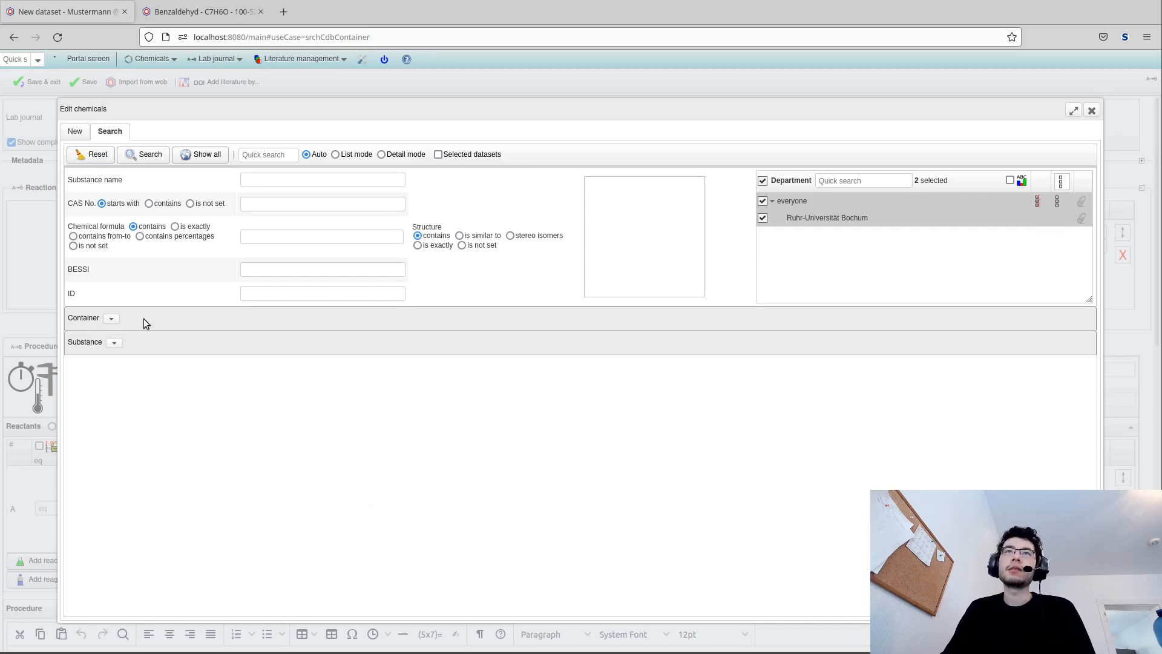
pyautogui.click(111, 320)
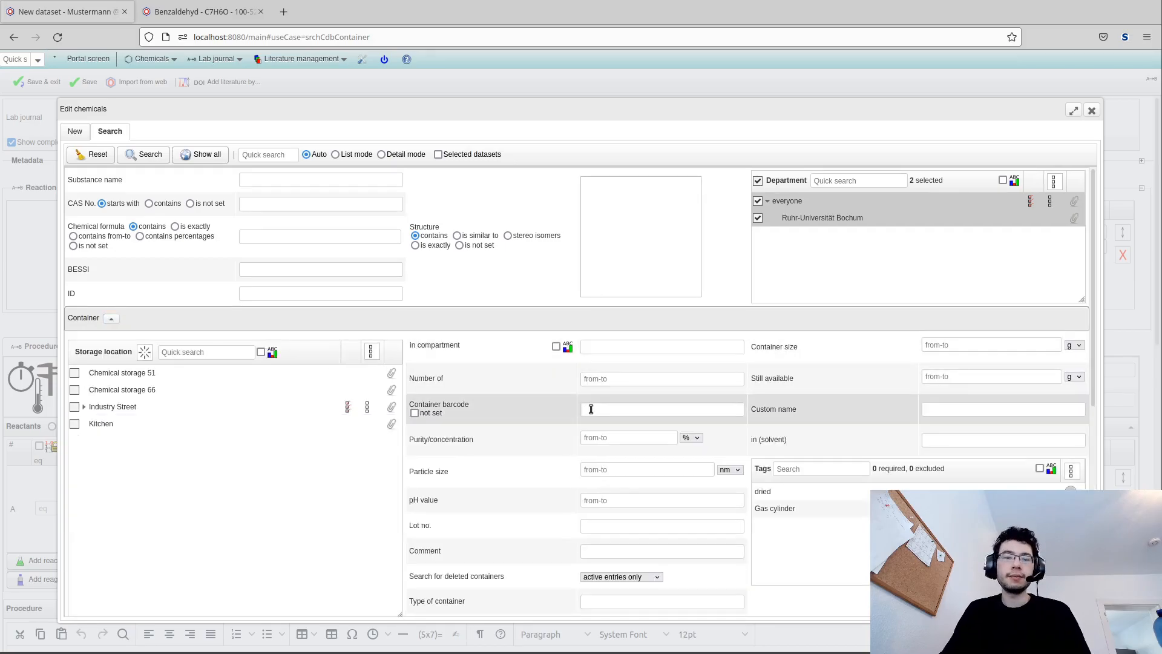
pyautogui.click(592, 409)
pyautogui.write('20000158')
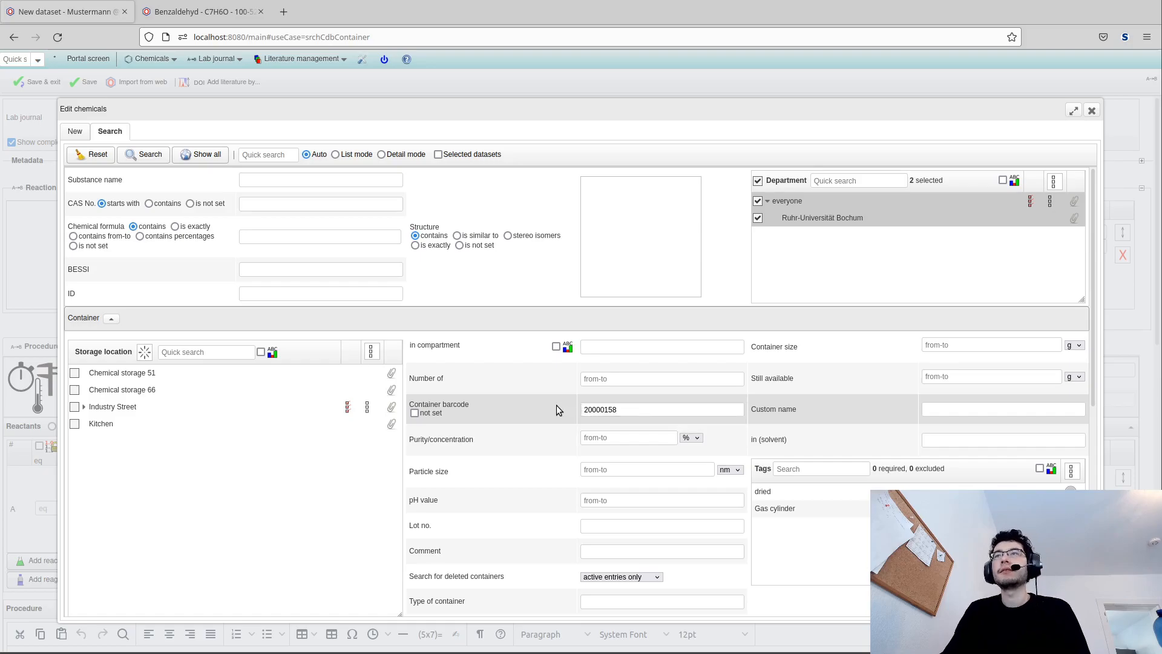
pyautogui.click(146, 155)
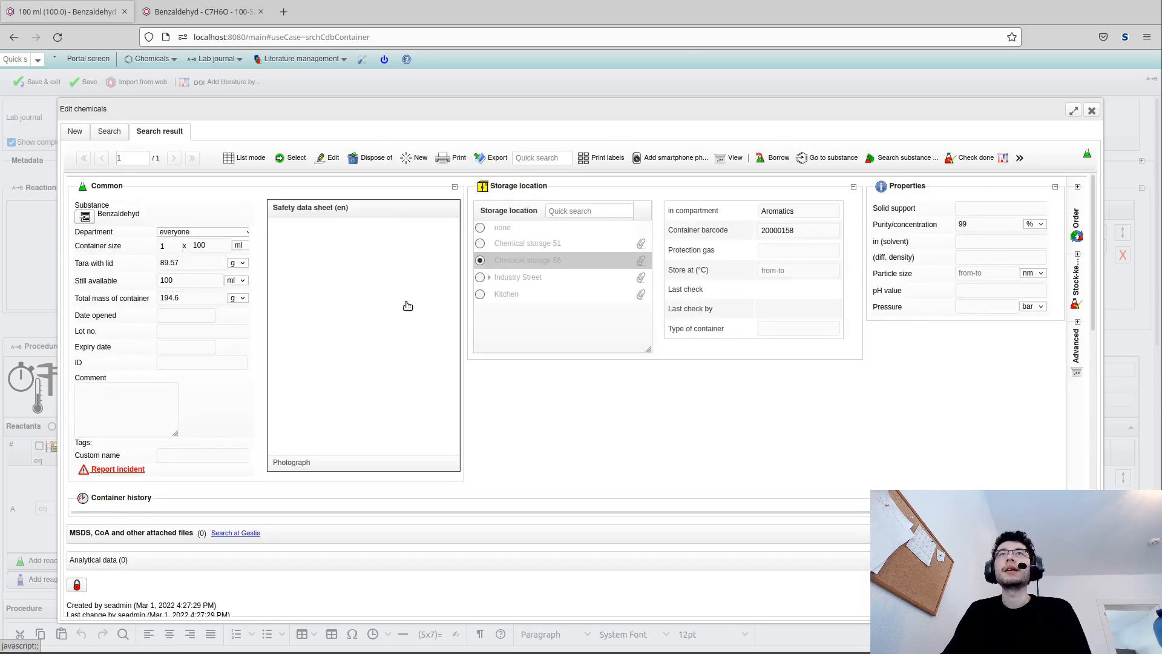
pyautogui.click(283, 155)
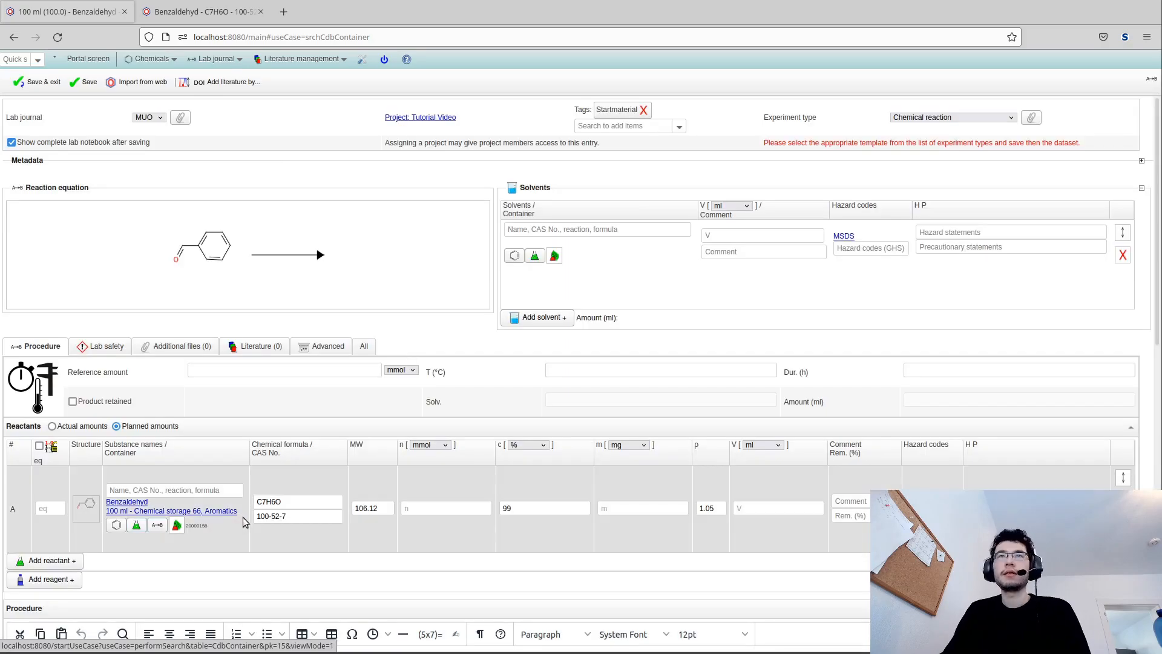
pyautogui.moveTo(242, 517); pyautogui.dragTo(100, 505)
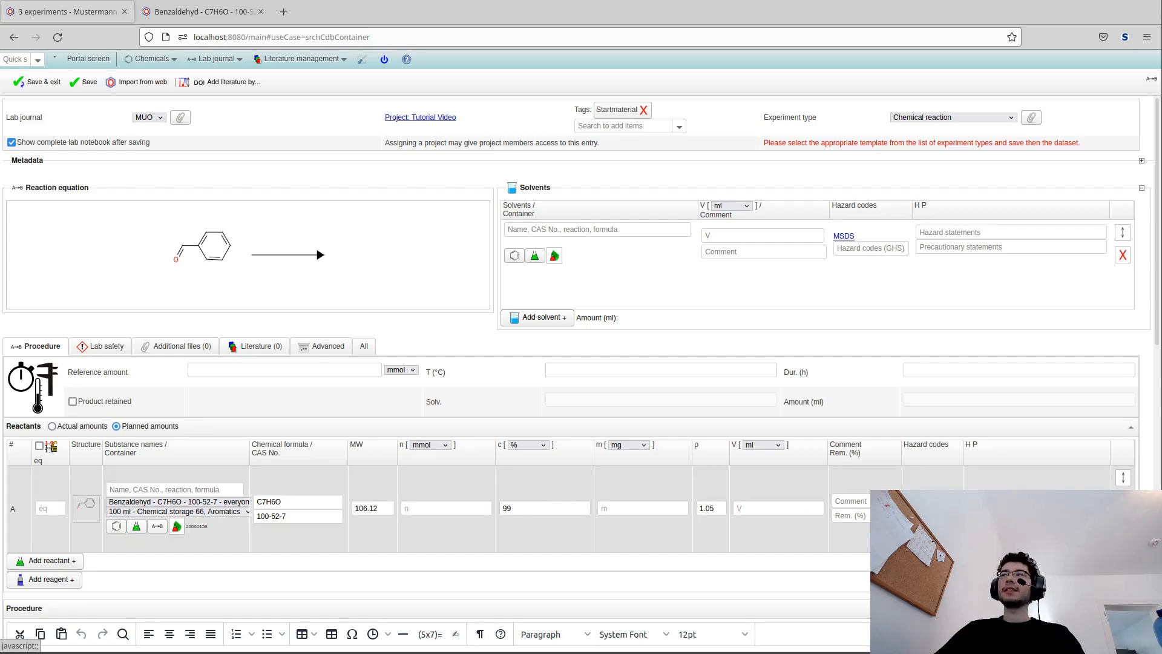
# Start an empty reactant, search the experiments of lab journal MUO, and select MUO-002 as its source
pyautogui.click(19, 492)
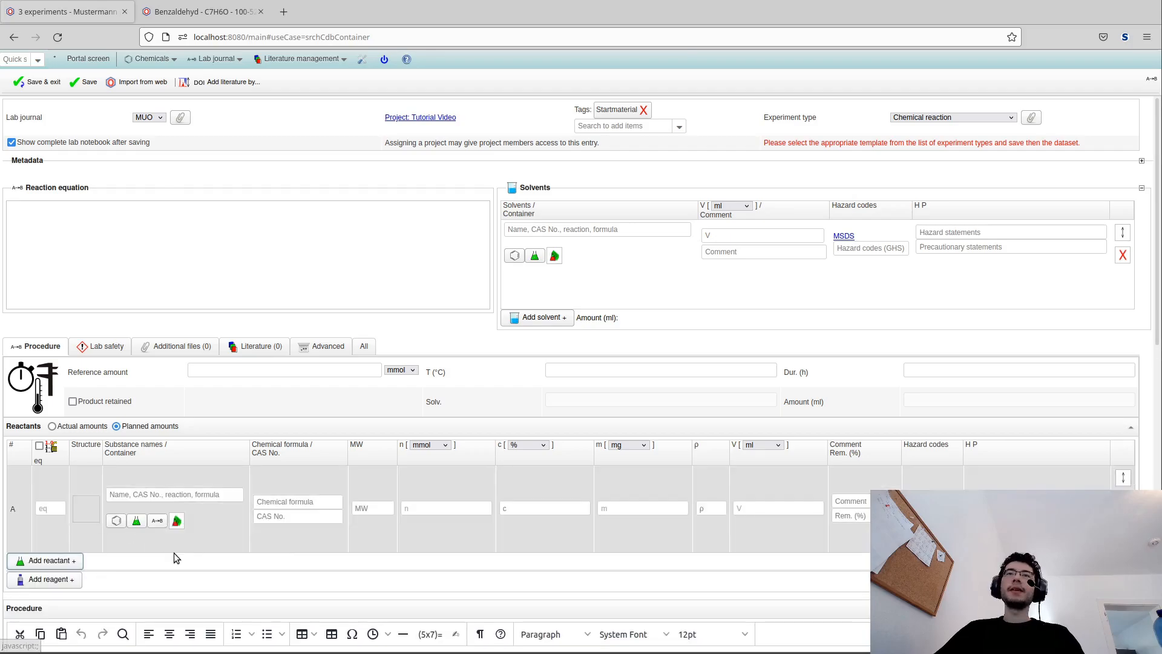
pyautogui.click(156, 521)
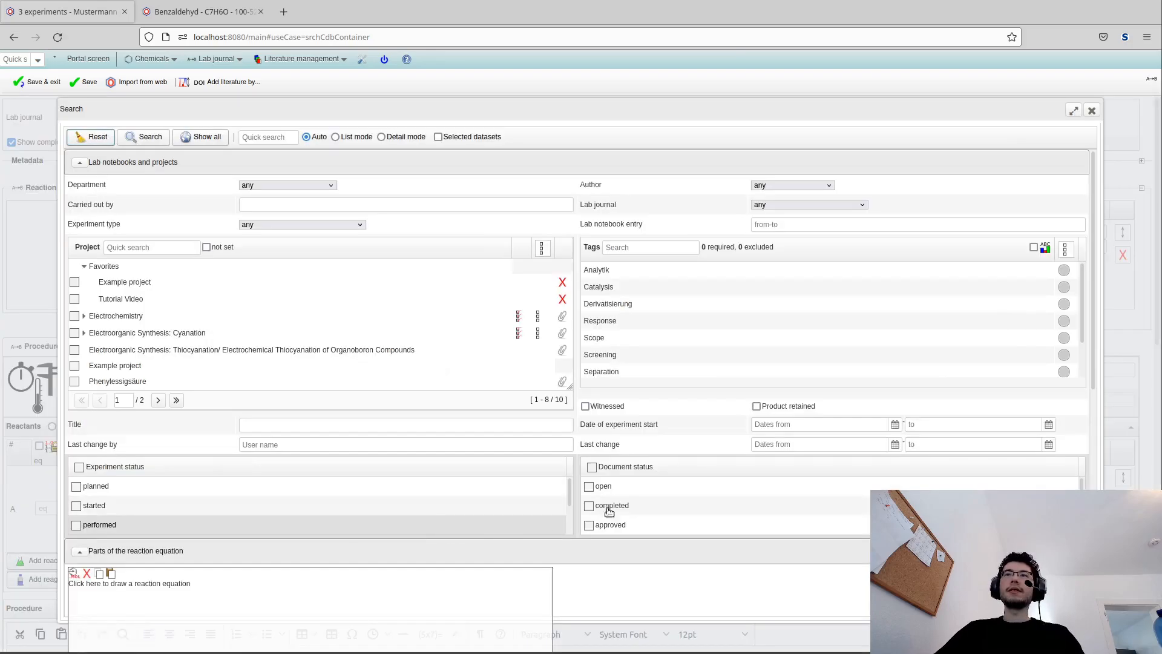
pyautogui.click(807, 207)
pyautogui.click(786, 220)
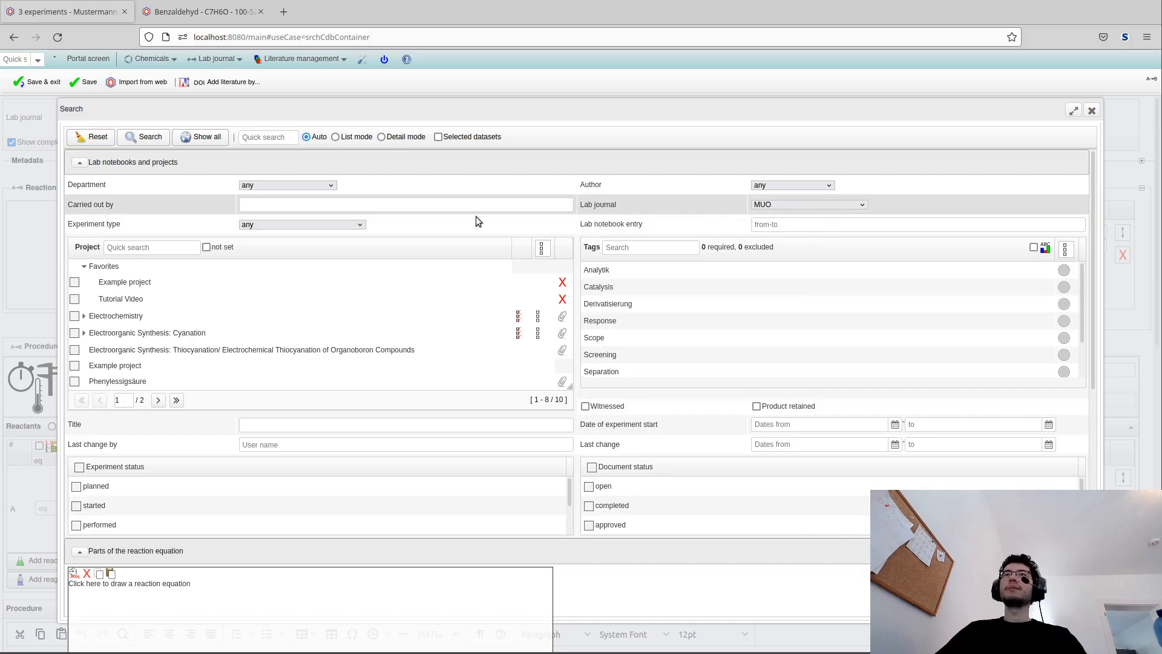
pyautogui.click(147, 137)
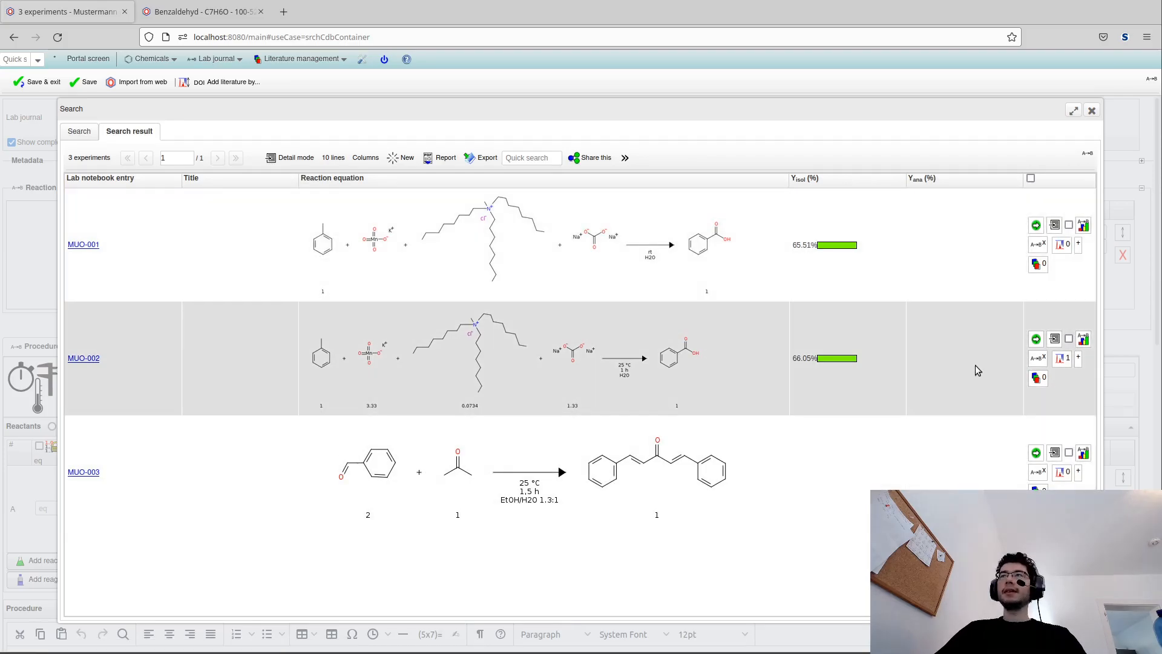
pyautogui.click(1035, 339)
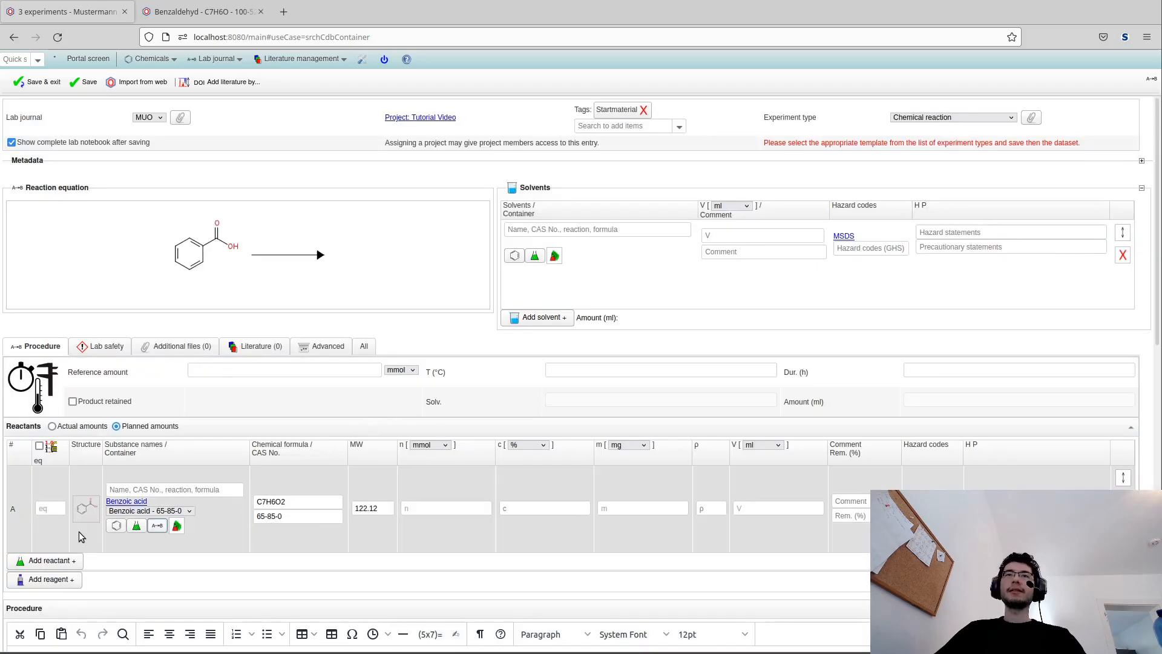
# Change the reactant taken from MUO-002 from Benzoic acid to reaction mixture
pyautogui.moveTo(72, 518)
pyautogui.click(192, 514)
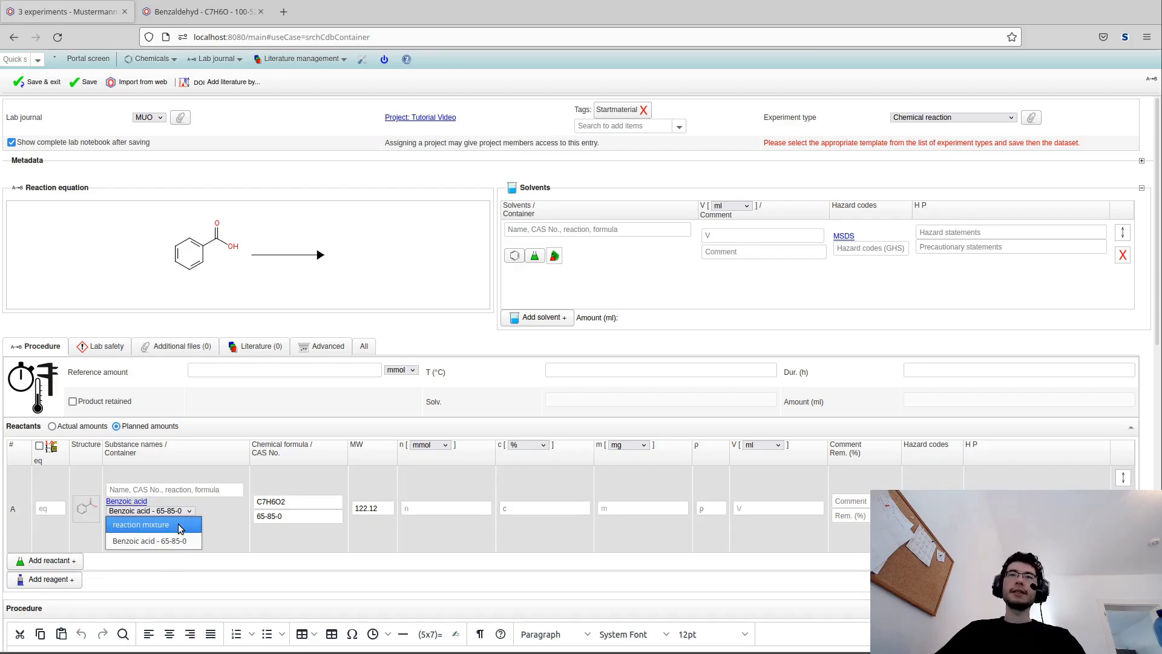
pyautogui.click(169, 525)
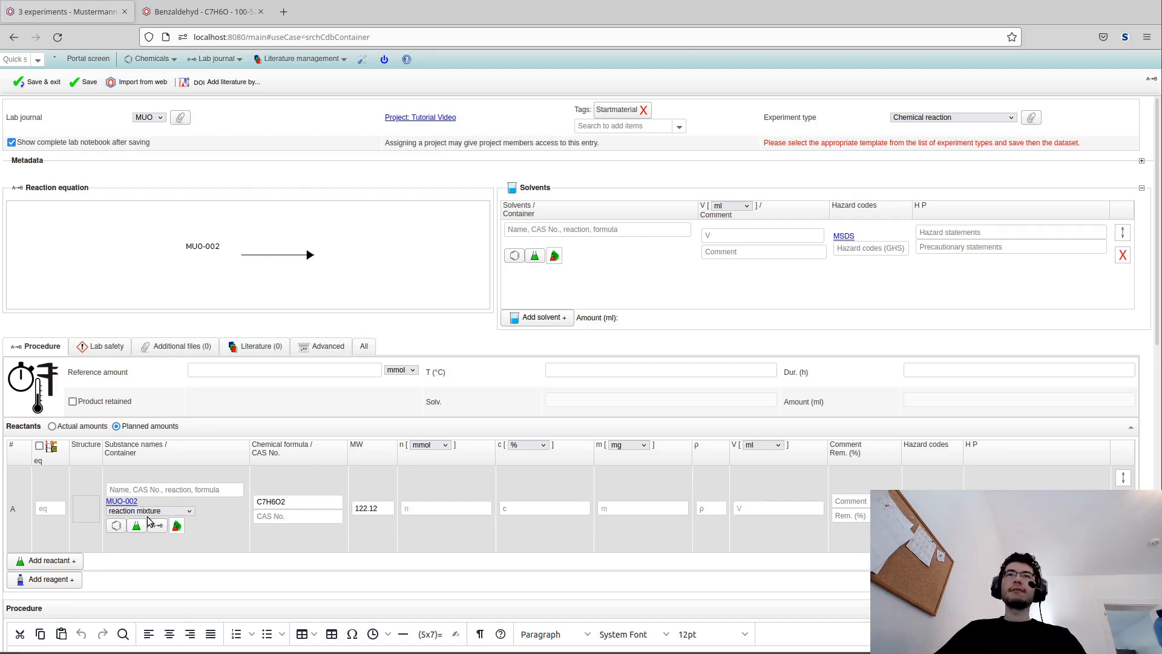
pyautogui.moveTo(143, 522)
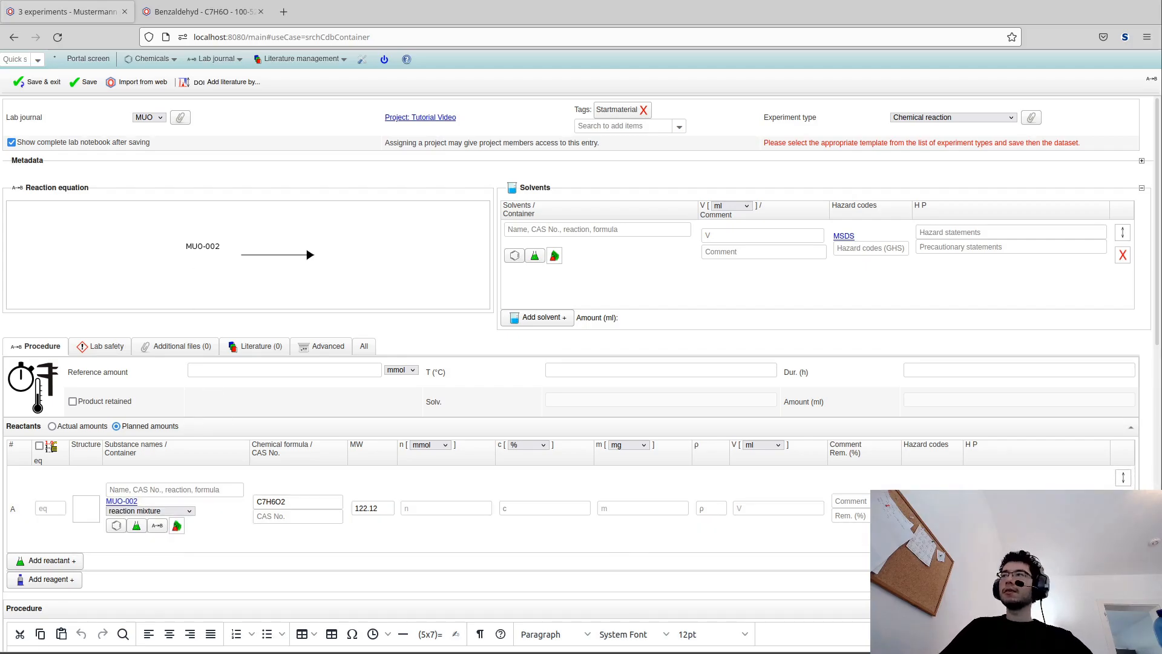
# Replace the reactant with an empty one, search it by MUO002 and choose MUO-002
pyautogui.click(1123, 500)
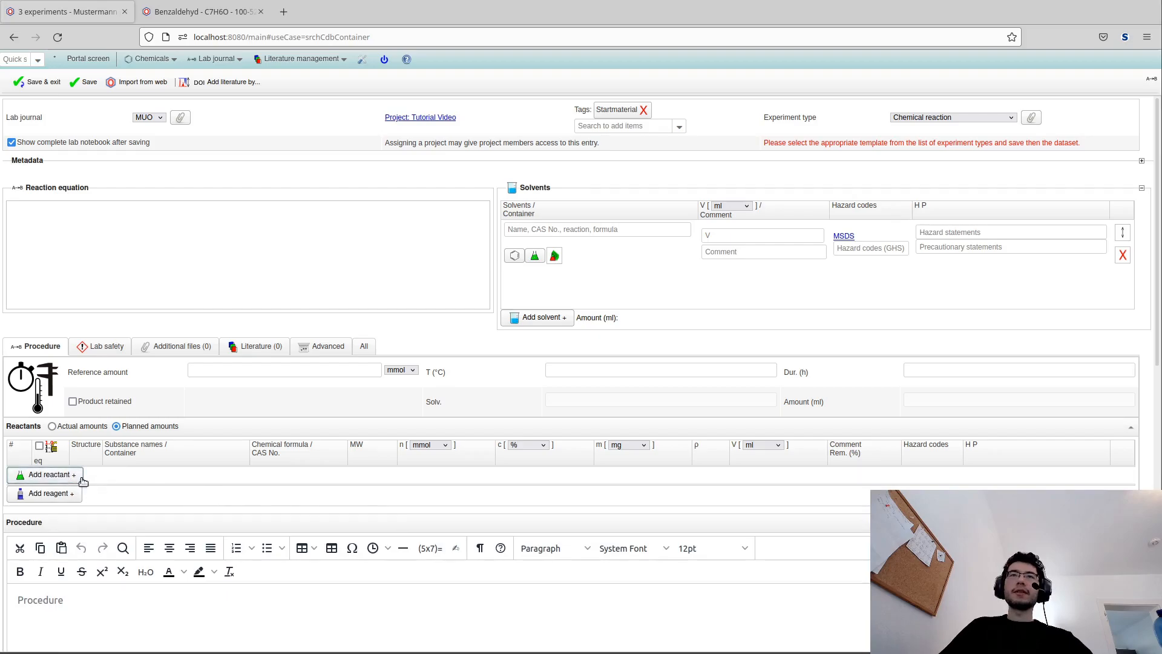
pyautogui.click(55, 475)
pyautogui.click(172, 495)
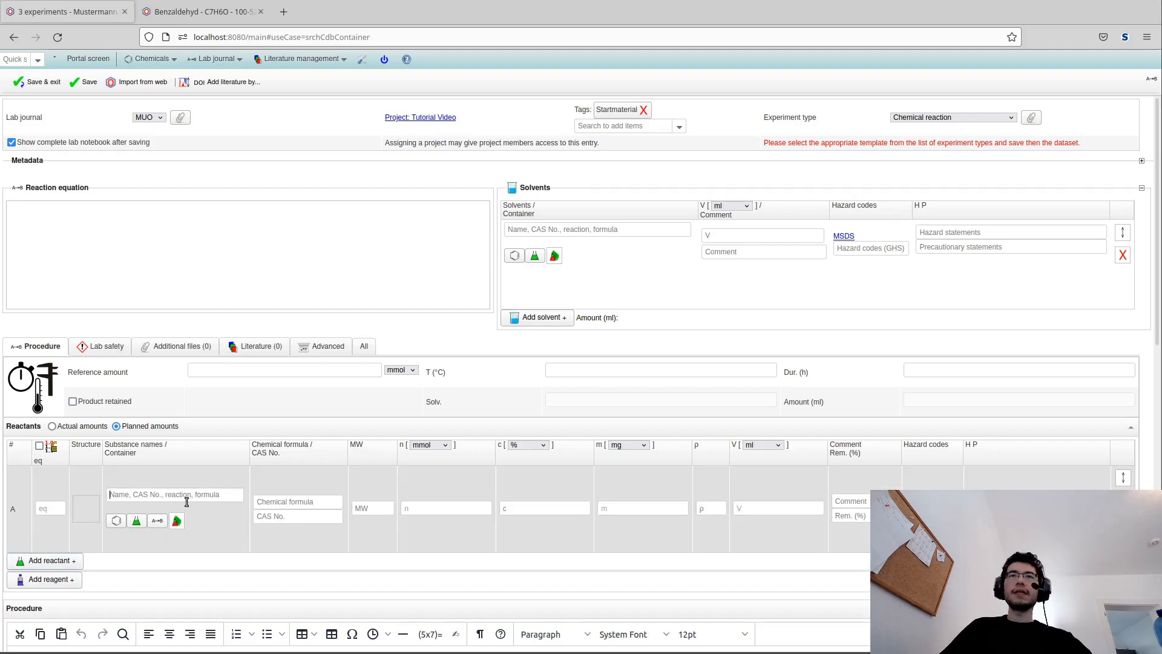
pyautogui.write('MU')
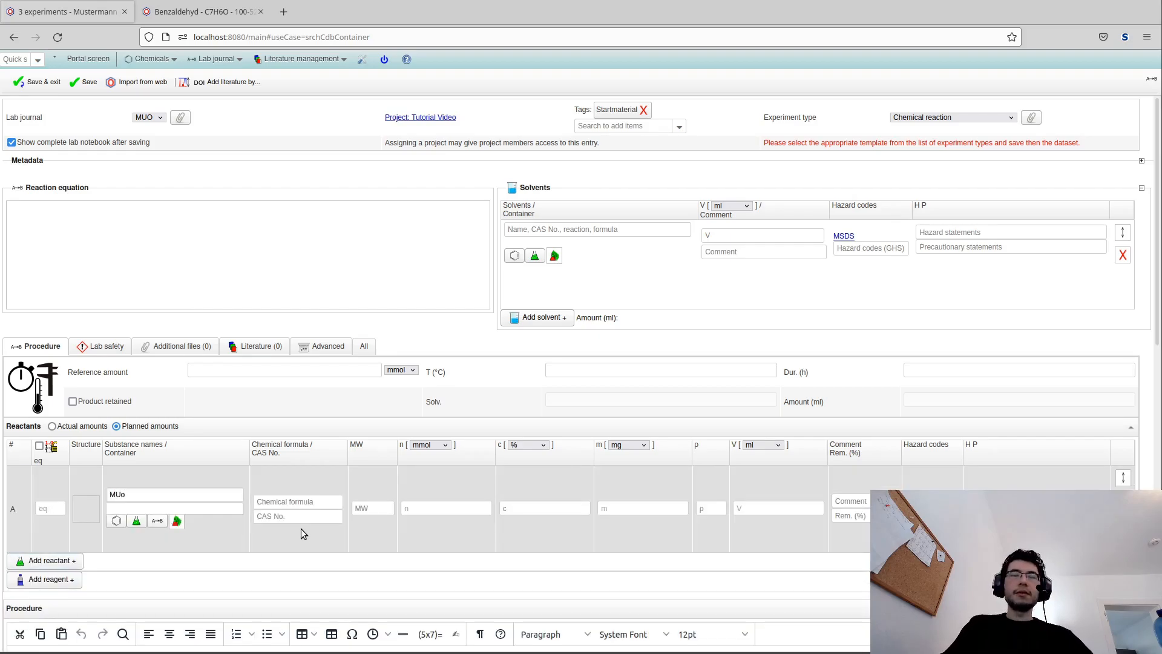
pyautogui.write('O002')
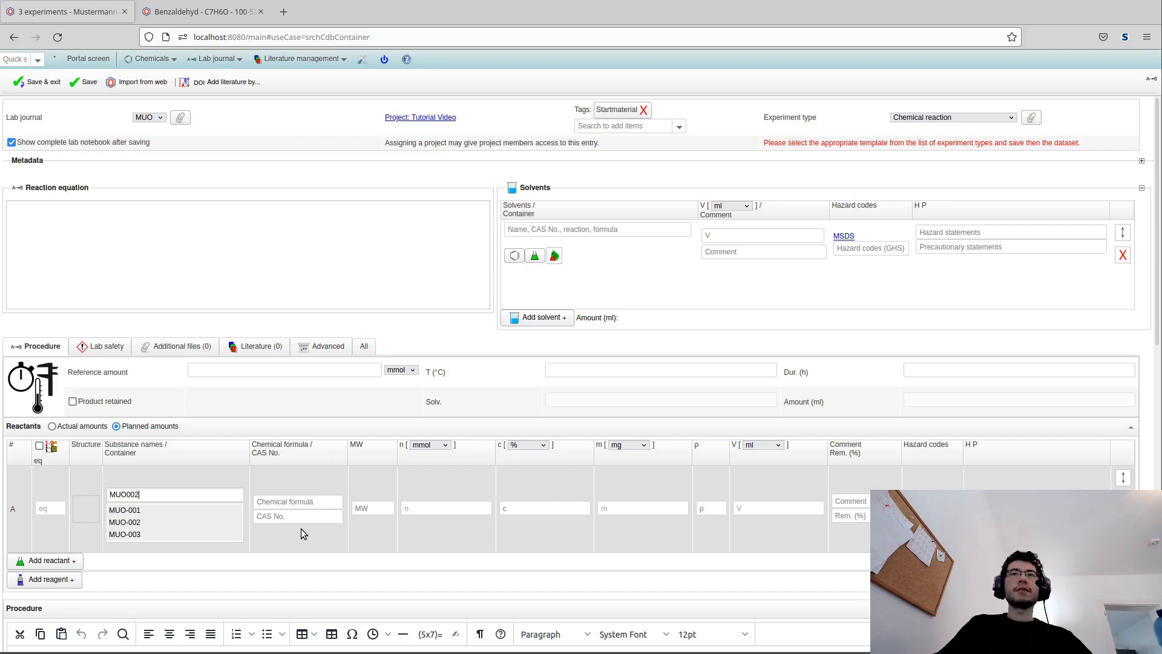
pyautogui.click(228, 513)
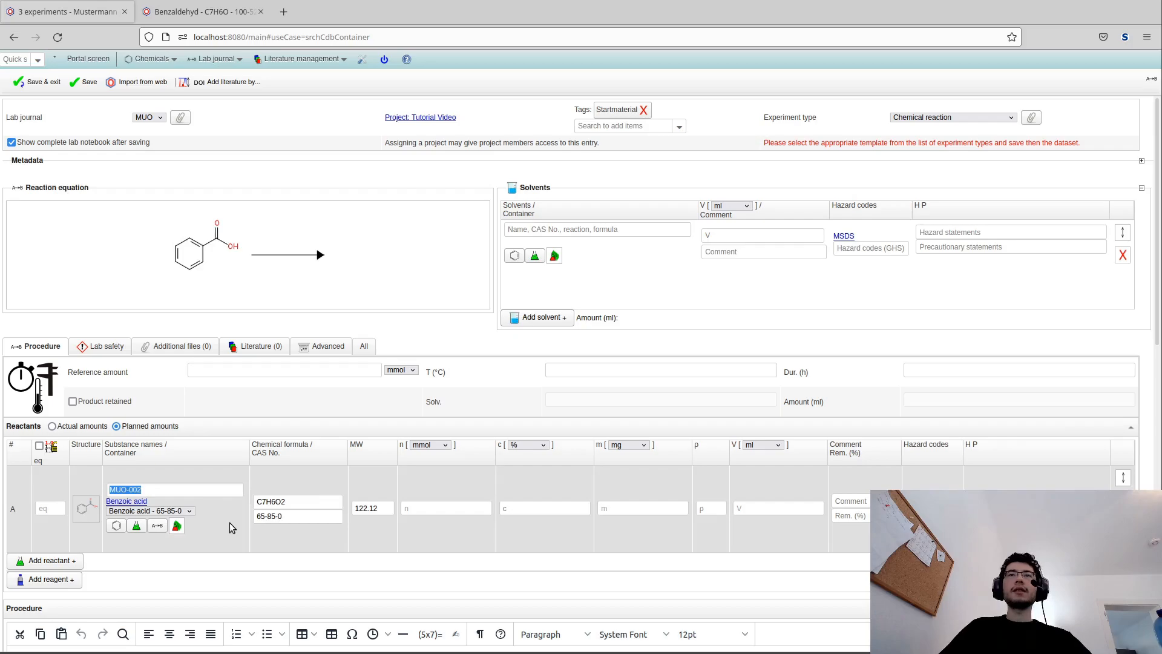
# Switch the reactant to reaction mixture and back to Benzoic acid - 65-85-0
pyautogui.click(169, 512)
pyautogui.click(145, 524)
pyautogui.click(151, 511)
pyautogui.click(147, 541)
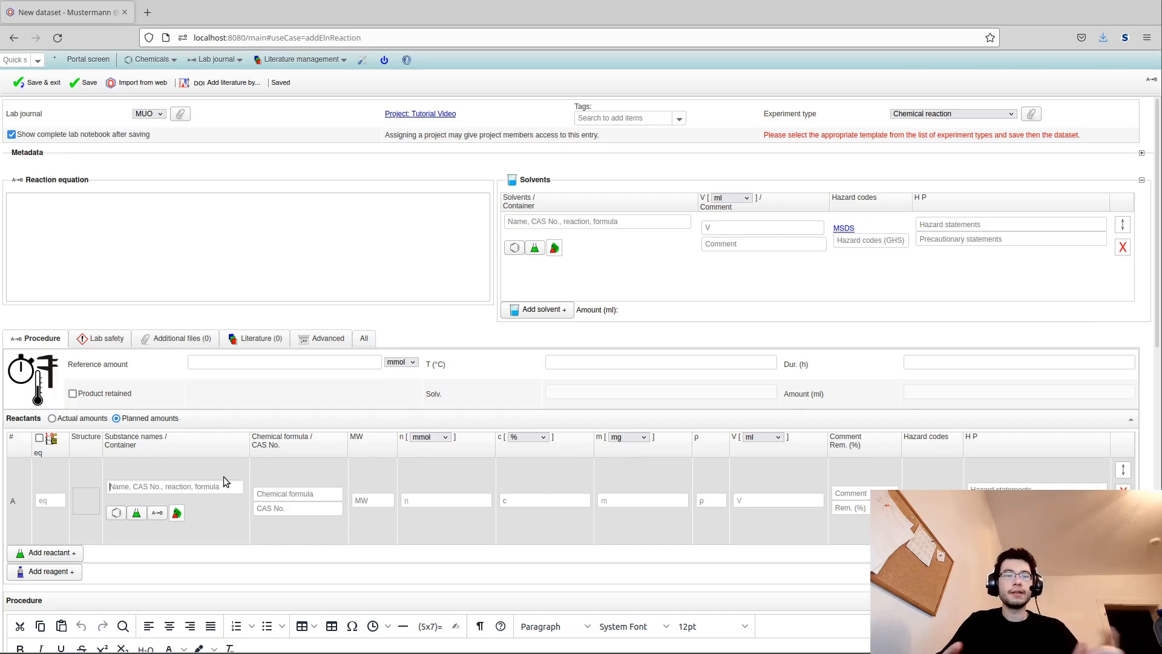
# Enter Cytochrom P450 as the name of the empty reactant
pyautogui.write('Cy')
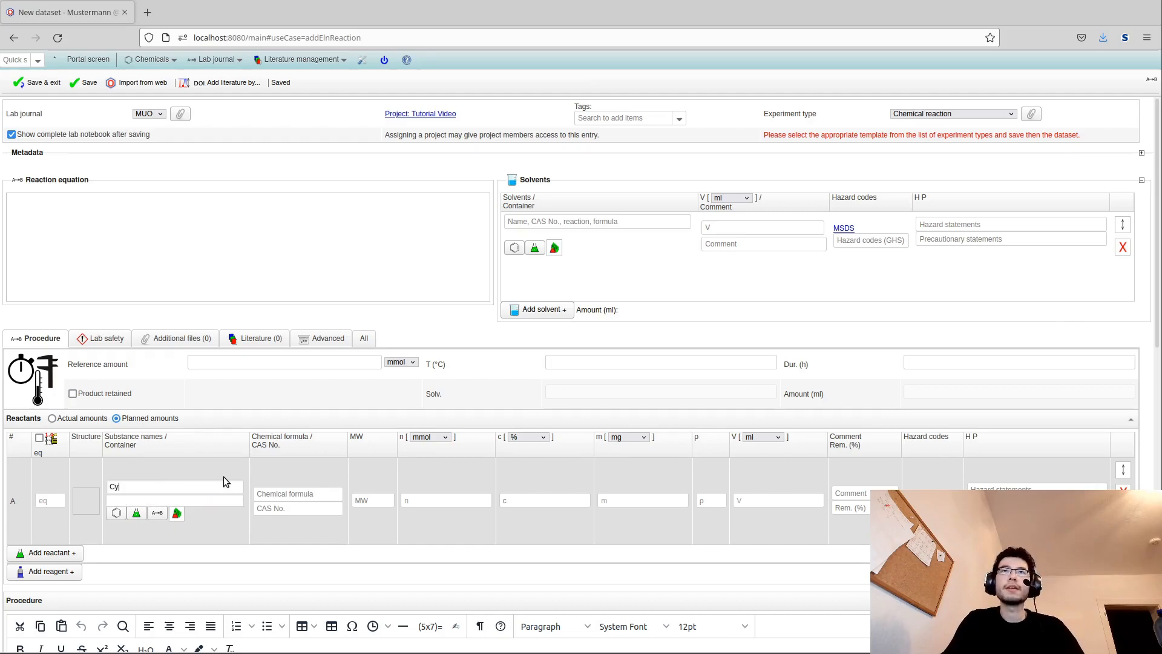
pyautogui.write('tochrom P')
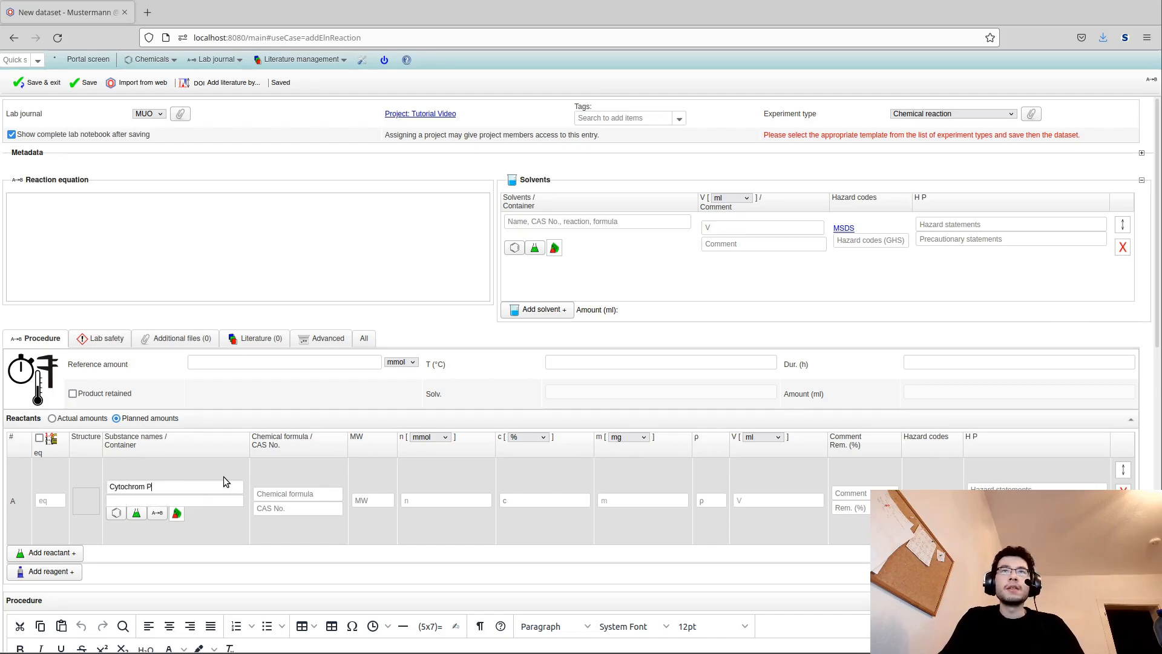
pyautogui.write('450')
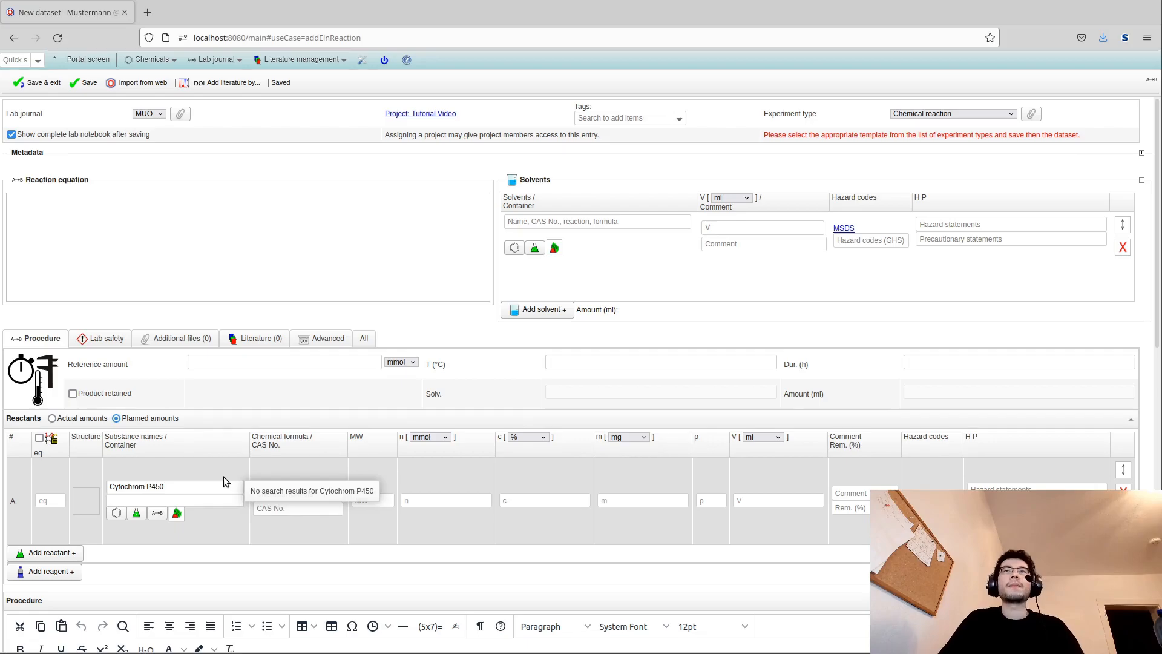
pyautogui.click(431, 488)
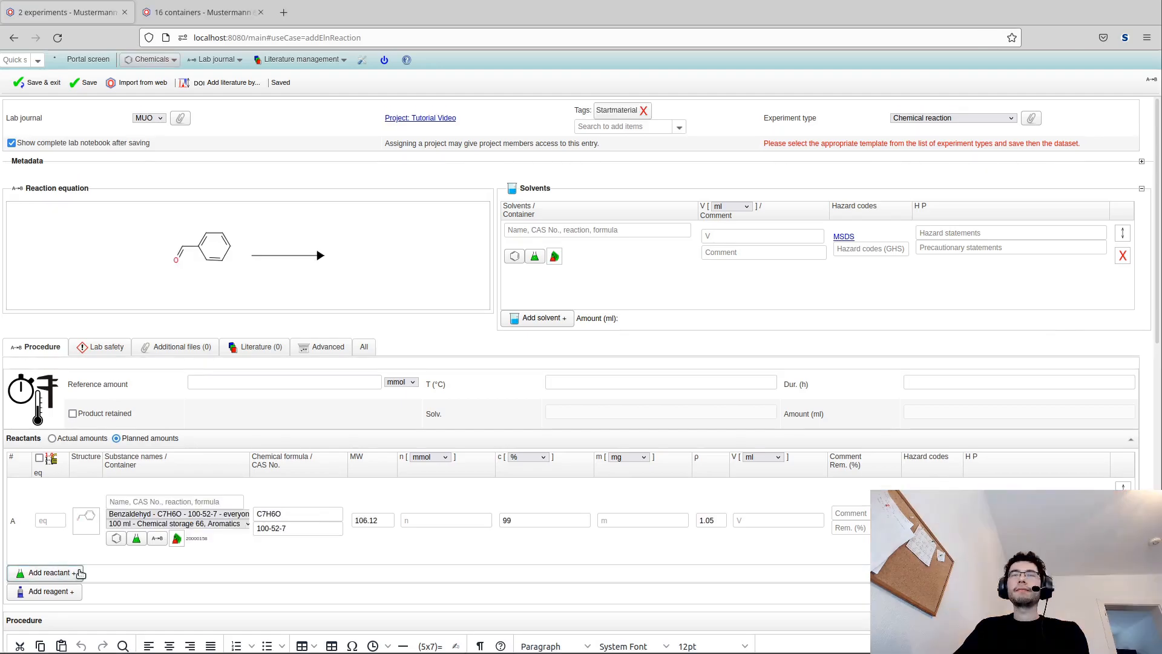
# Add Aceton as a second reactant below Benzaldehyd and draw the dibenzylideneacetone structure for product 1
pyautogui.click(48, 574)
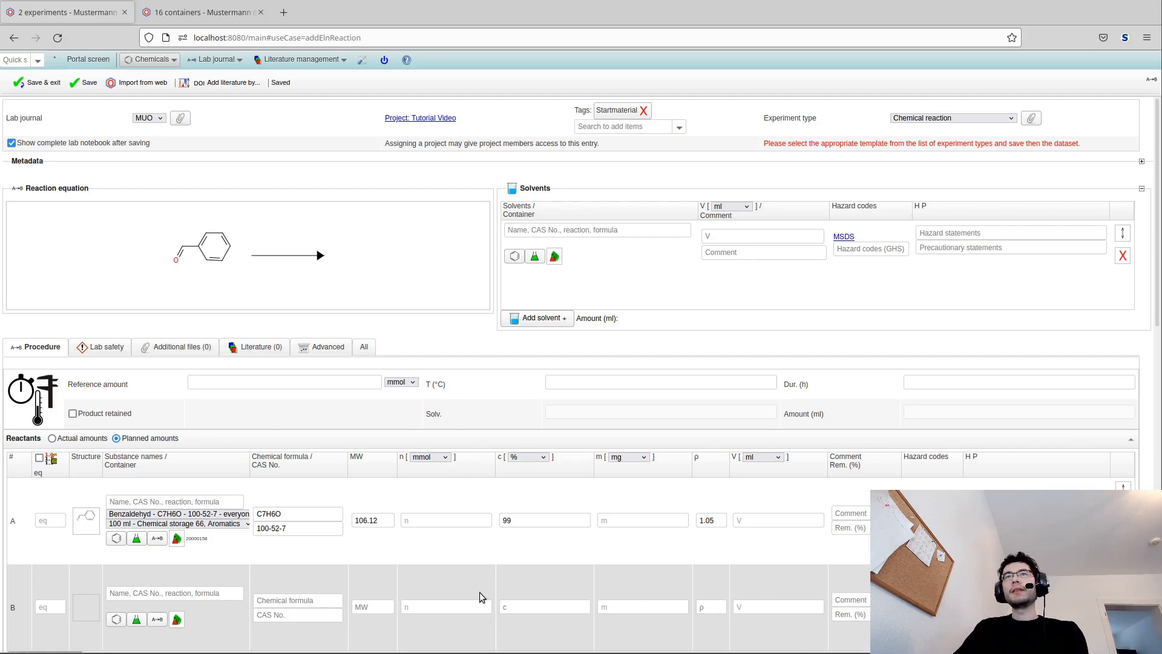
pyautogui.scroll(-2, 389, 543)
pyautogui.click(87, 550)
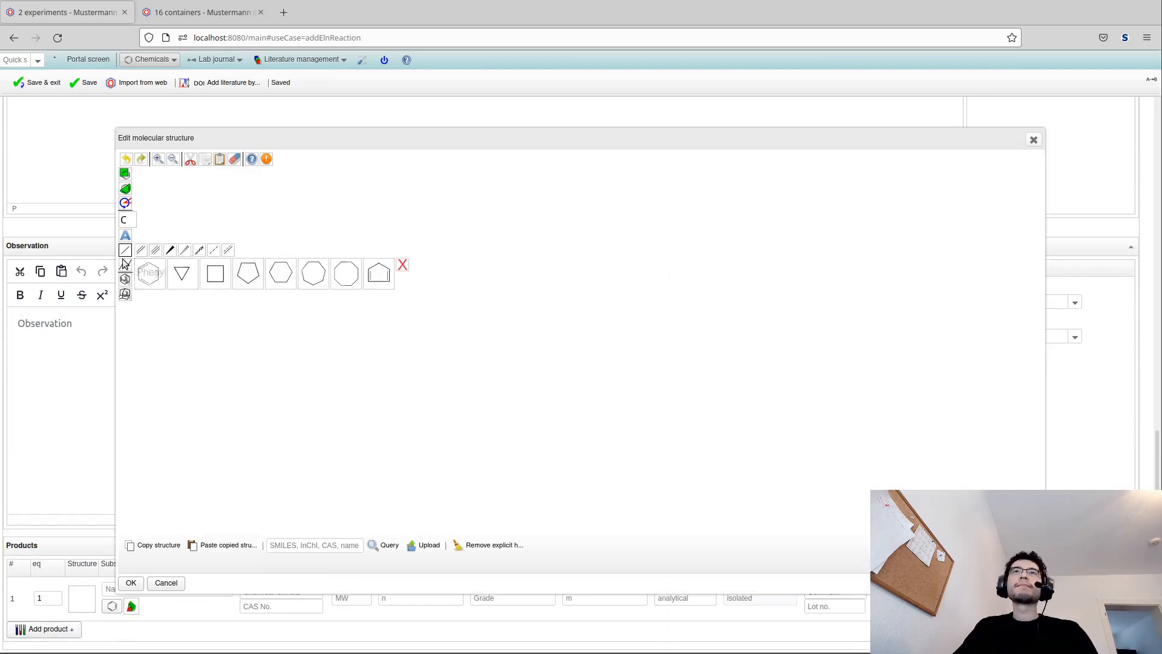
pyautogui.moveTo(363, 276); pyautogui.dragTo(402, 313)
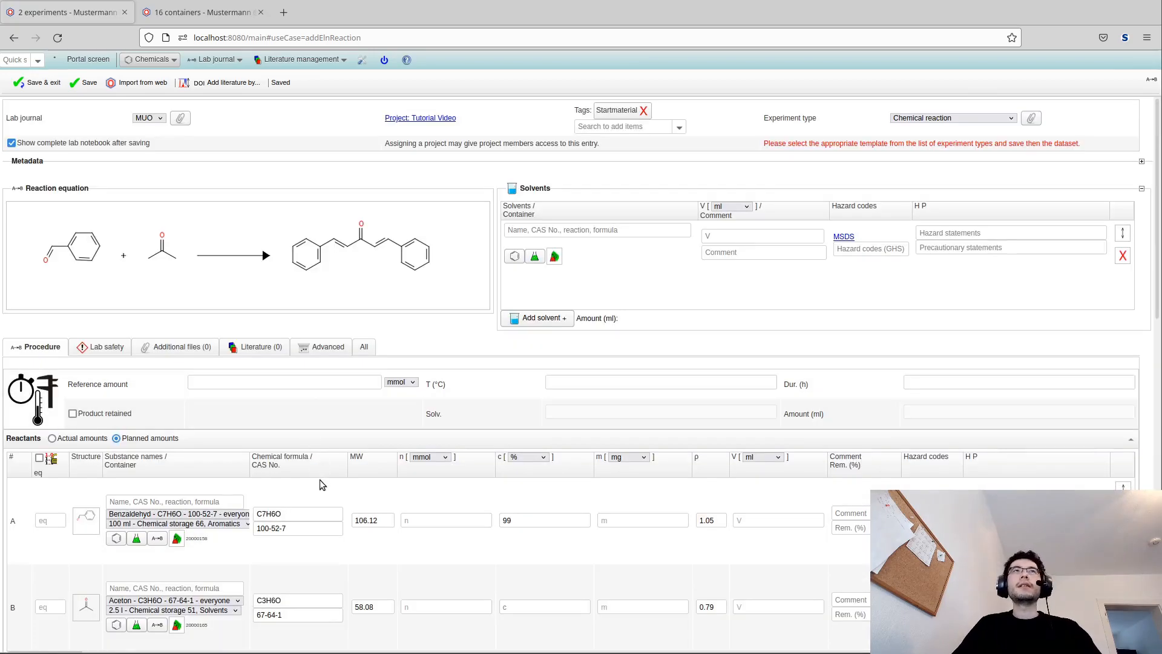
pyautogui.scroll(-2, 242, 508)
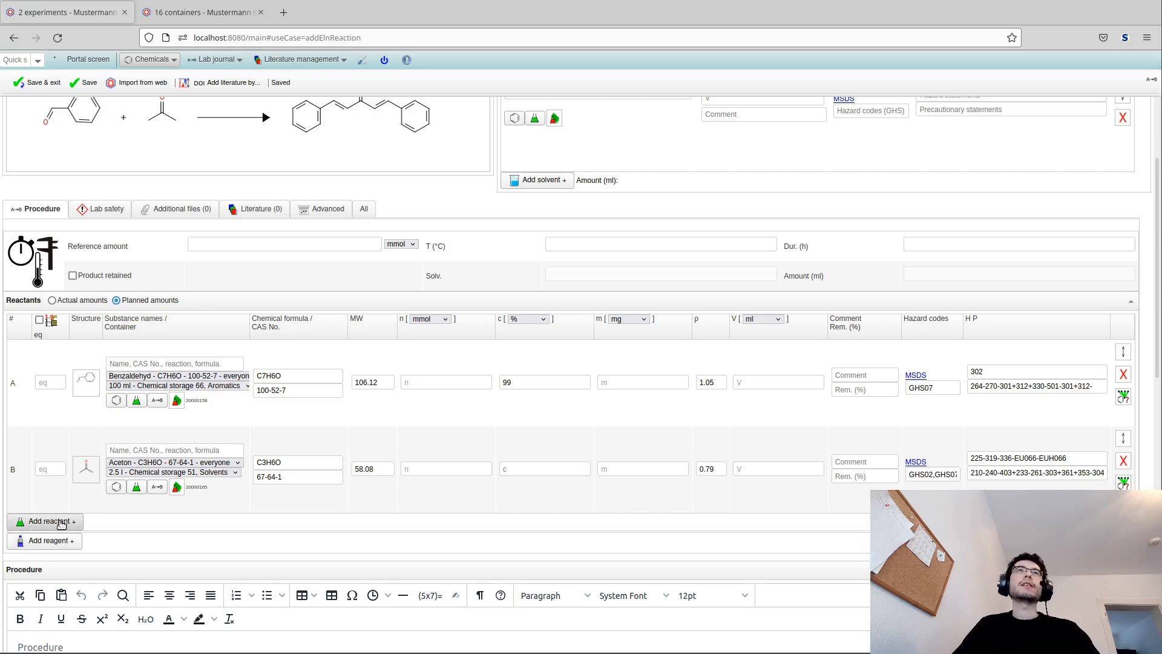
# Add Potassium hydroxide as a third reactant by searching for KOH, and delete that reactant again
pyautogui.scroll(3, 293, 226)
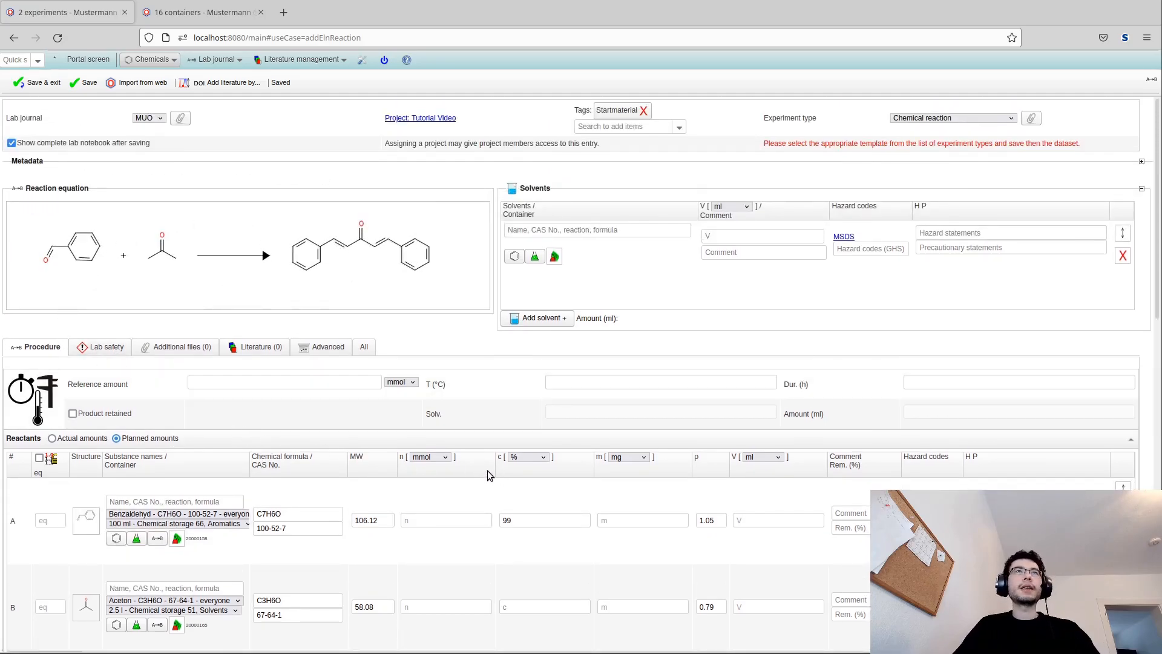
pyautogui.scroll(-3, 465, 429)
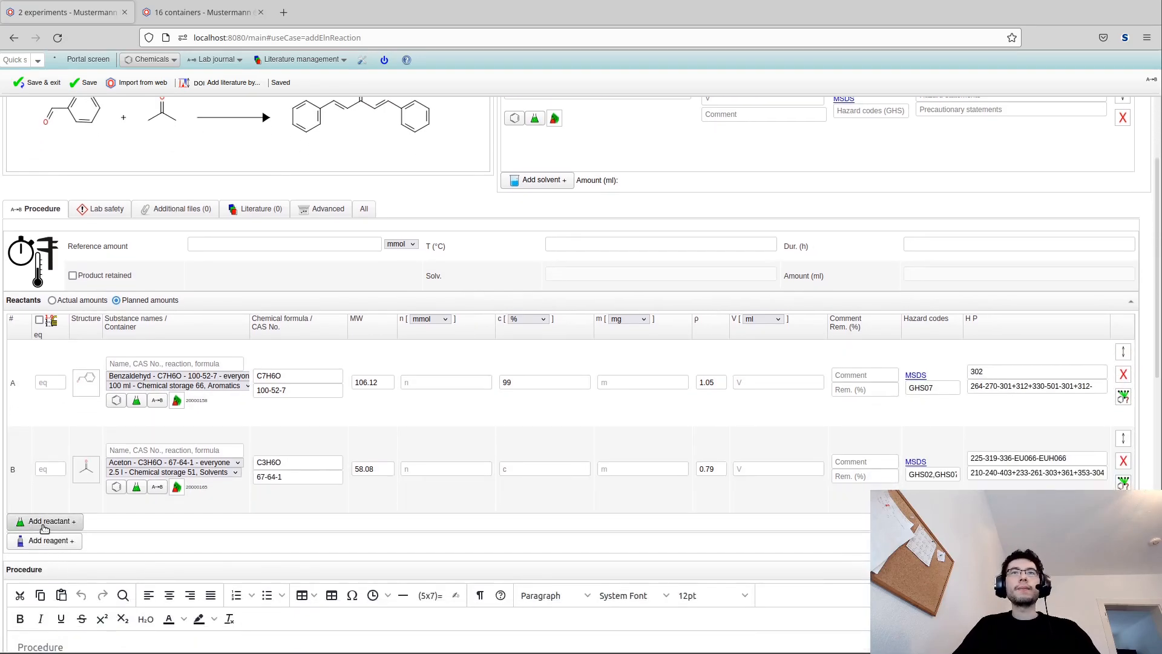
pyautogui.click(44, 526)
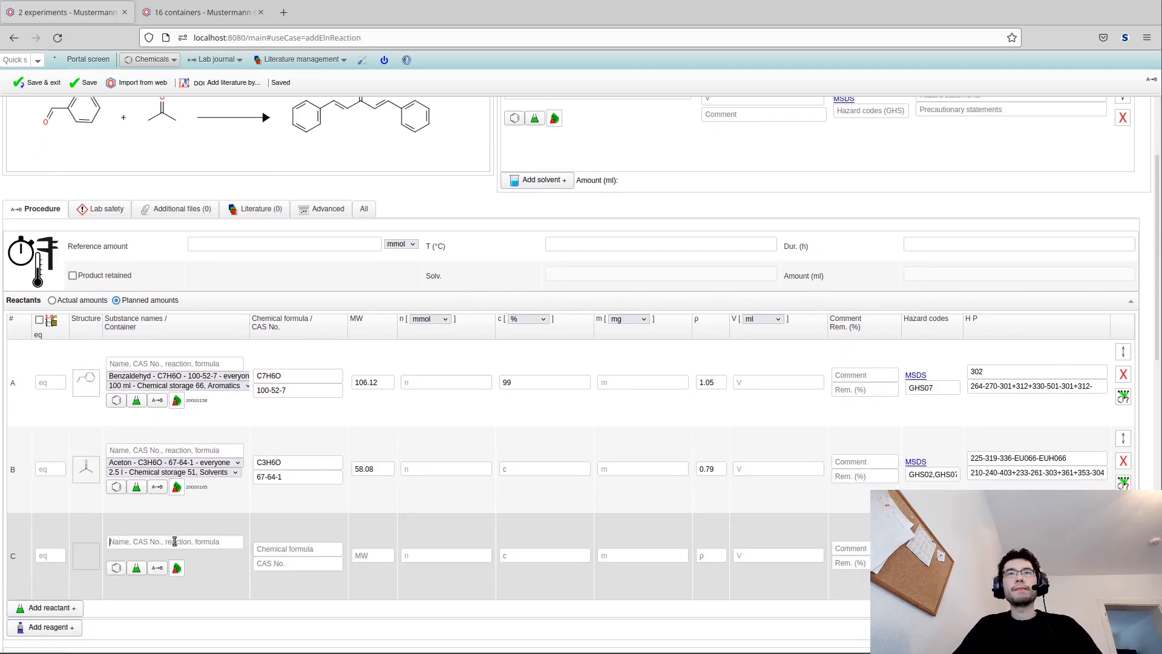
pyautogui.write('KOH')
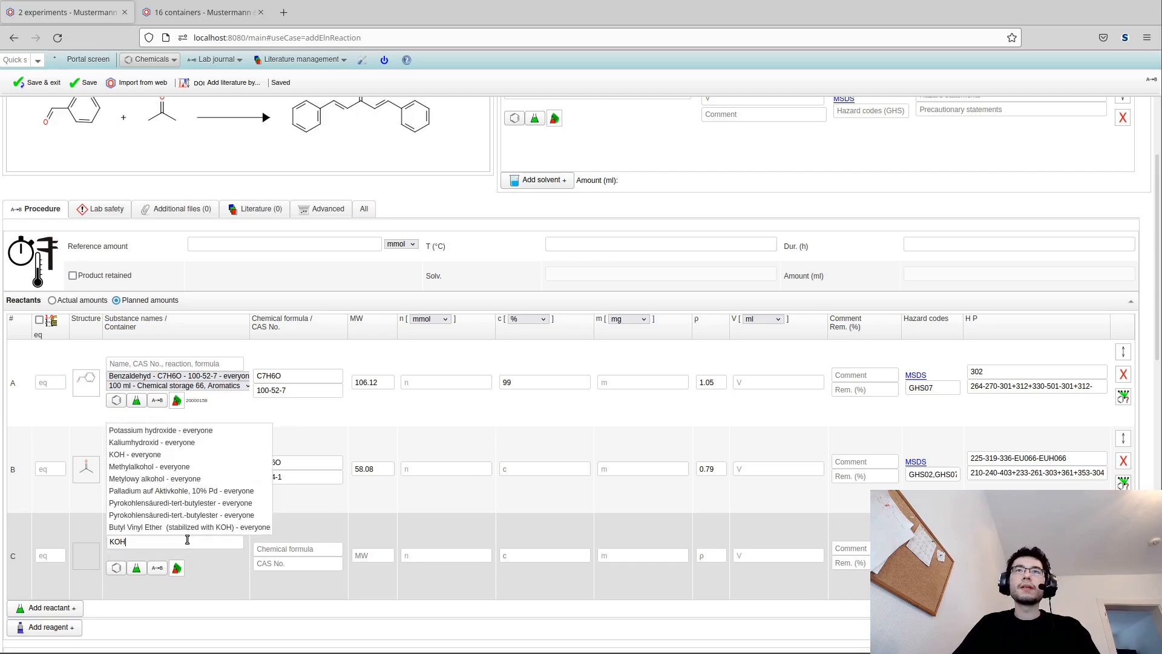
pyautogui.click(154, 432)
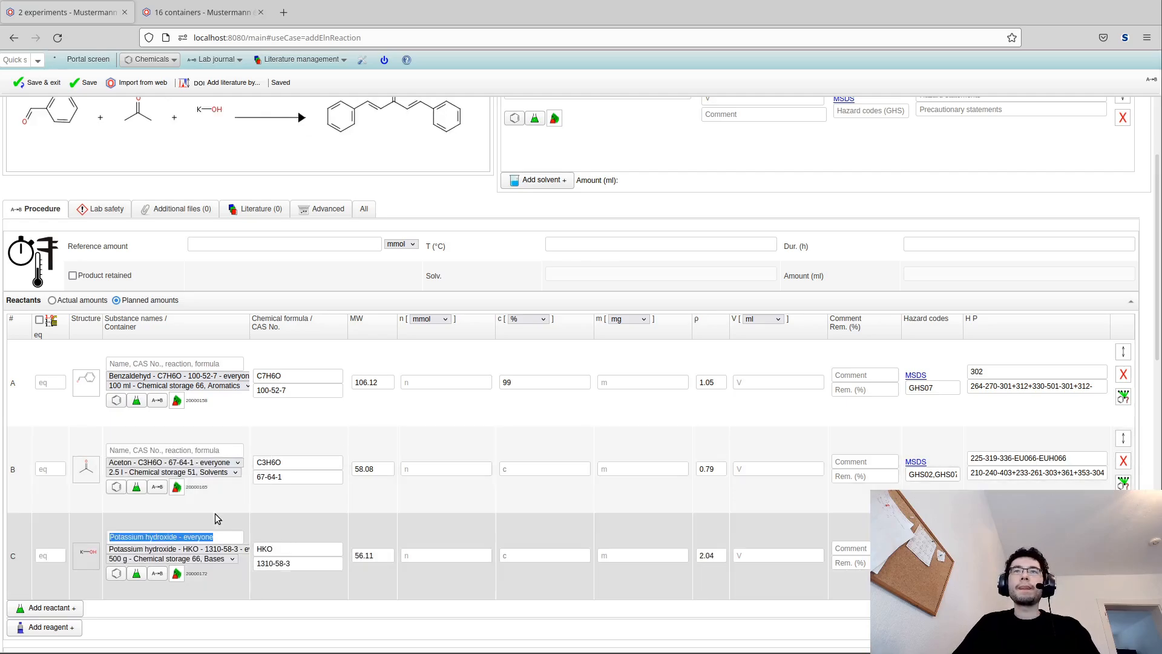
pyautogui.scroll(2, 500, 530)
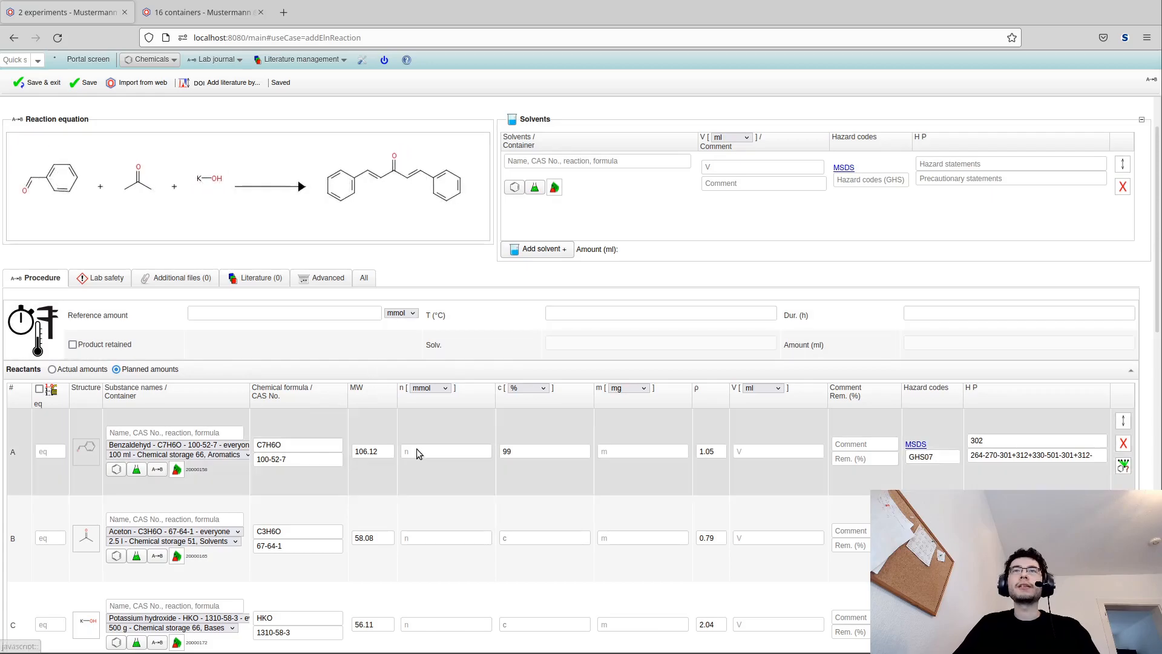
pyautogui.scroll(-2, 581, 375)
pyautogui.click(1124, 546)
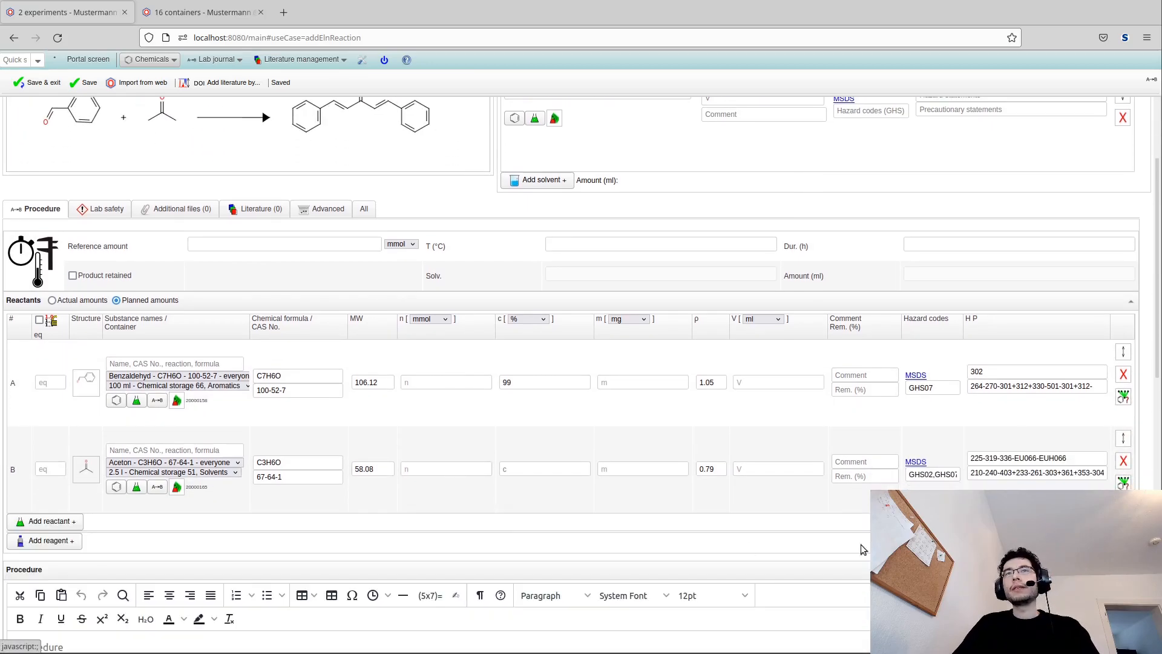
# Add a reagent, search it by KOH and choose Potassium hydroxide
pyautogui.click(76, 541)
pyautogui.click(170, 558)
pyautogui.write('KOH')
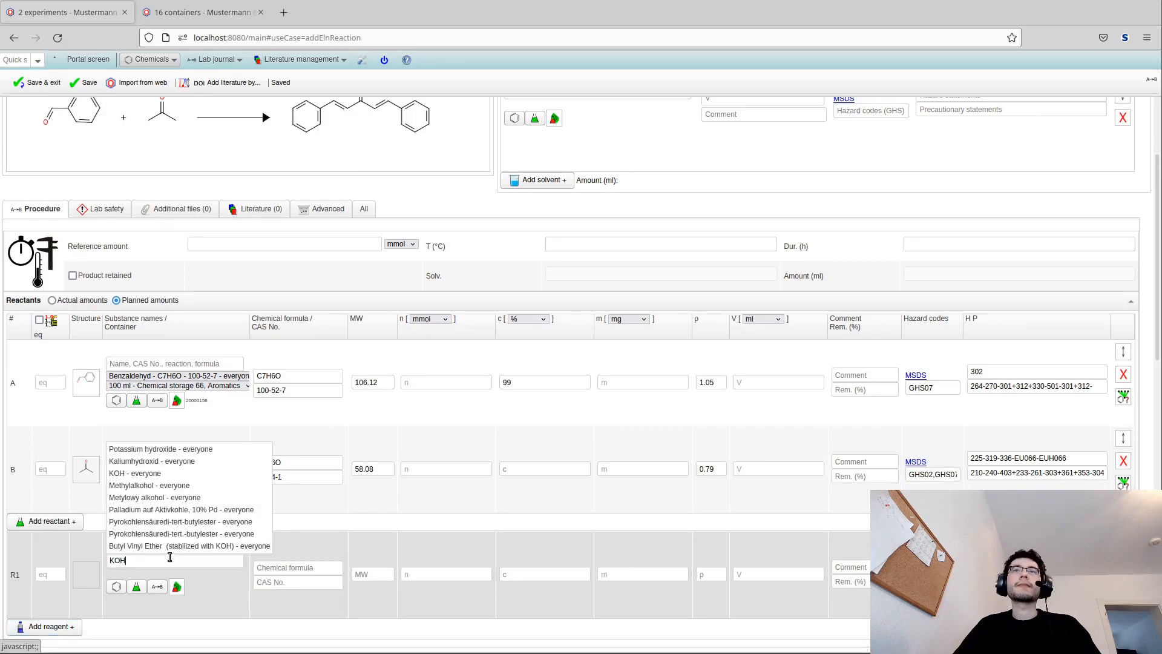
pyautogui.click(176, 451)
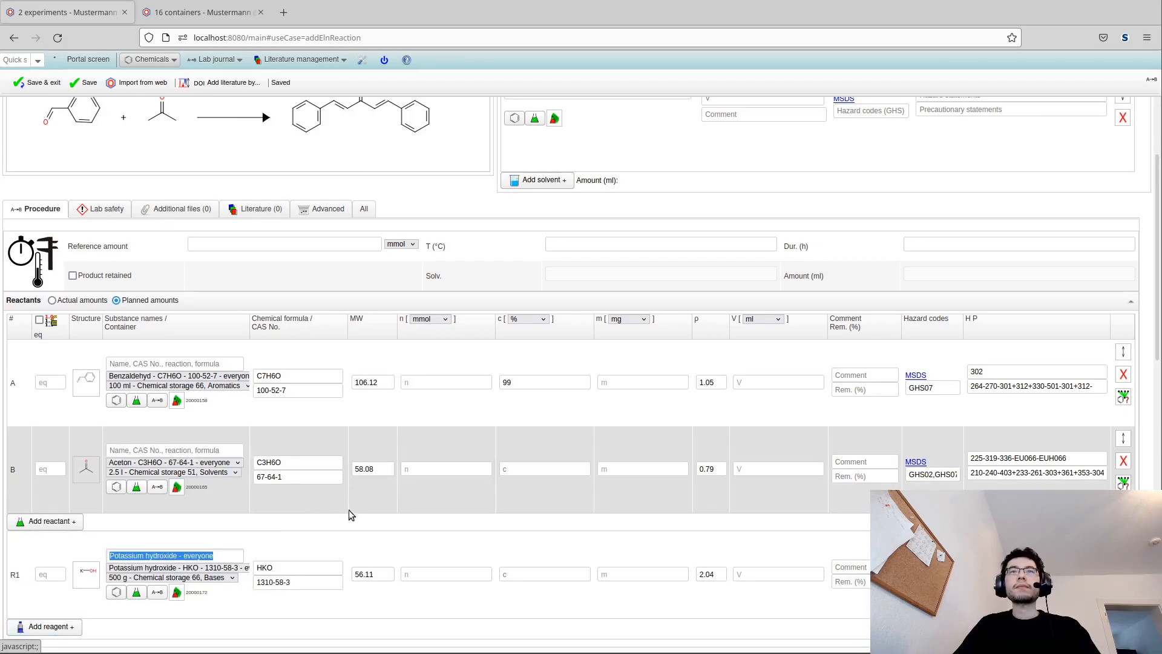
pyautogui.scroll(2, 418, 424)
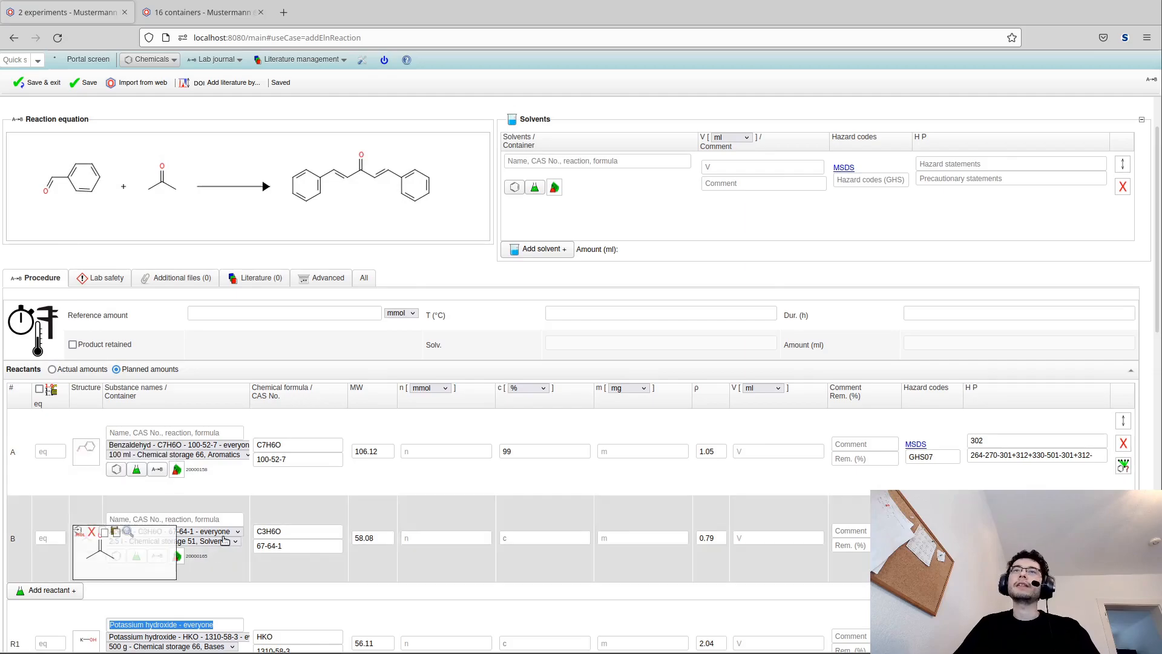
pyautogui.scroll(-4, 278, 511)
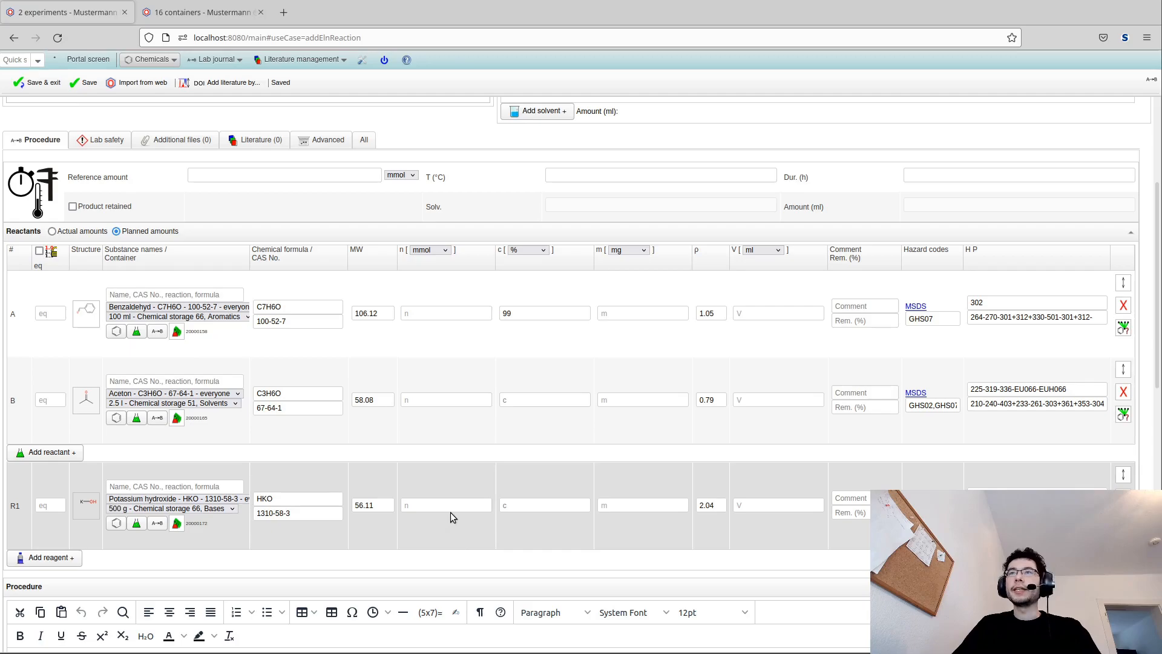
# Enter EtOH as the first solvent and H2O as the second solvent
pyautogui.scroll(3, 485, 527)
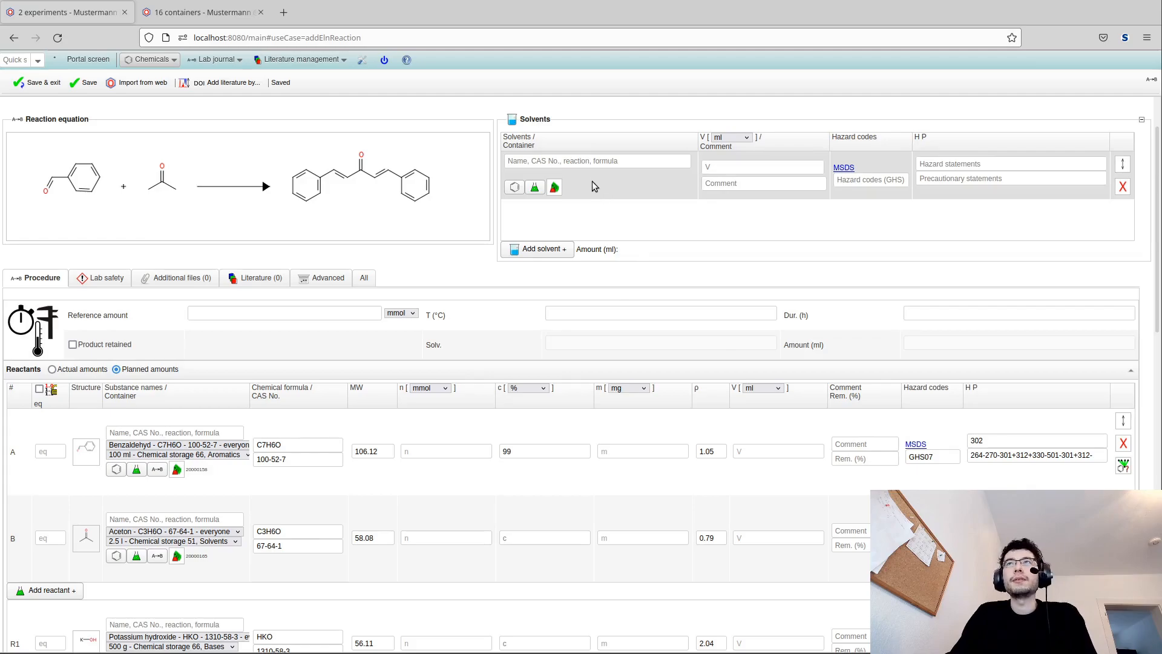
pyautogui.click(591, 160)
pyautogui.write('EtOH')
pyautogui.press('Return')
pyautogui.write('H2O')
pyautogui.press('Return')
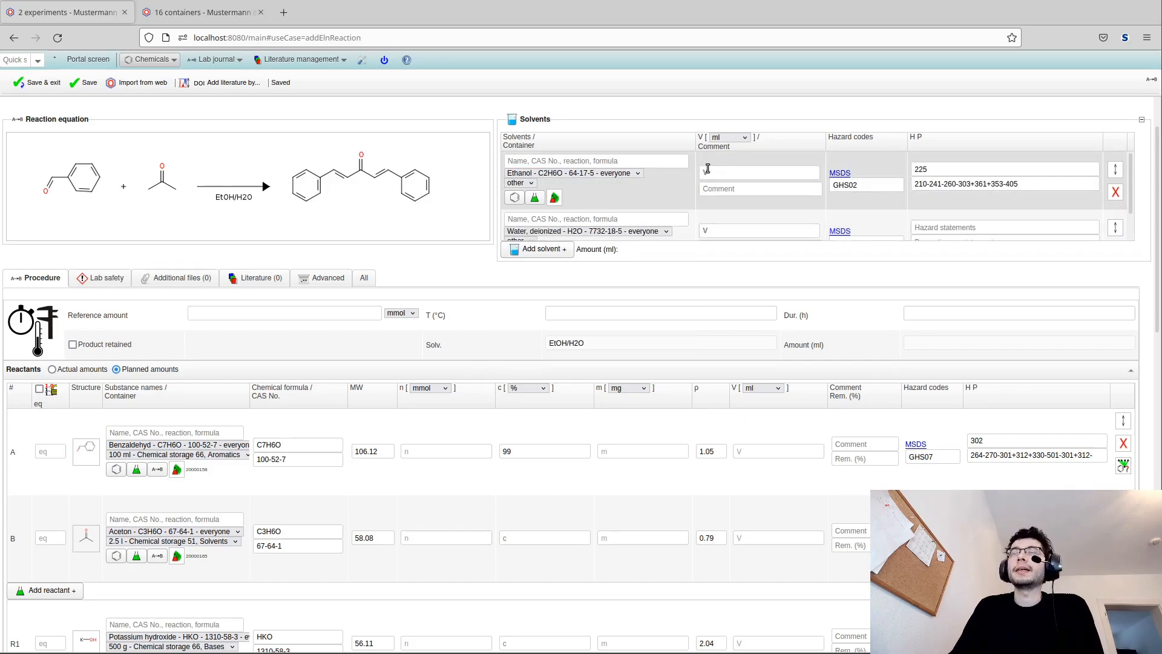
# Set the solvent volumes to 10 ml for ethanol and 7,5 ml for water, and check the resulting solvent ratio and total amount
pyautogui.click(719, 167)
pyautogui.write('1')
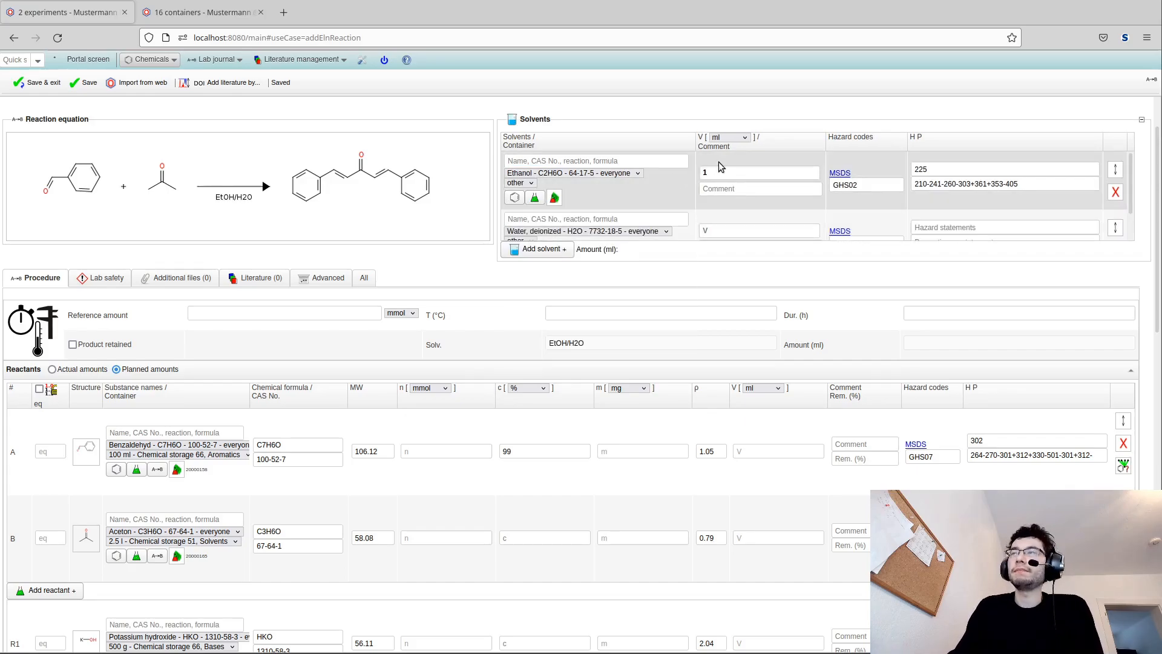
pyautogui.write('0')
pyautogui.press('Tab')
pyautogui.write('7,5')
pyautogui.press('Tab')
pyautogui.moveTo(611, 345); pyautogui.dragTo(548, 343)
pyautogui.moveTo(987, 343); pyautogui.dragTo(883, 342)
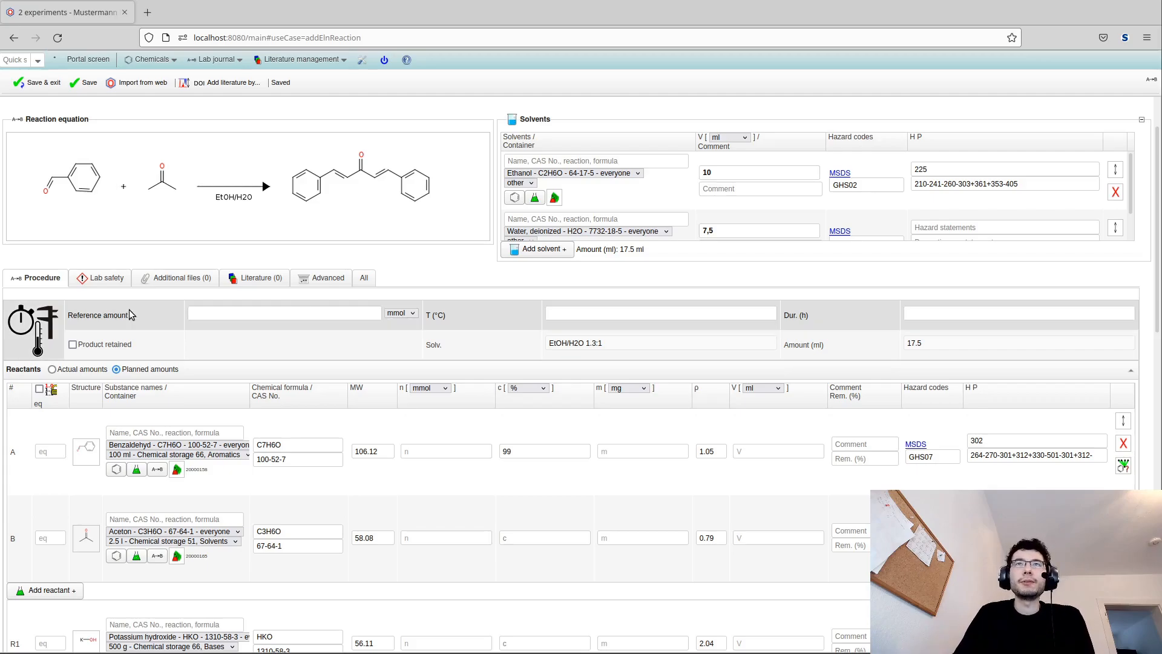
# Set the reference amount to 25 mmol, the temperature to 25 °C and the duration to 1,5 h
pyautogui.click(249, 313)
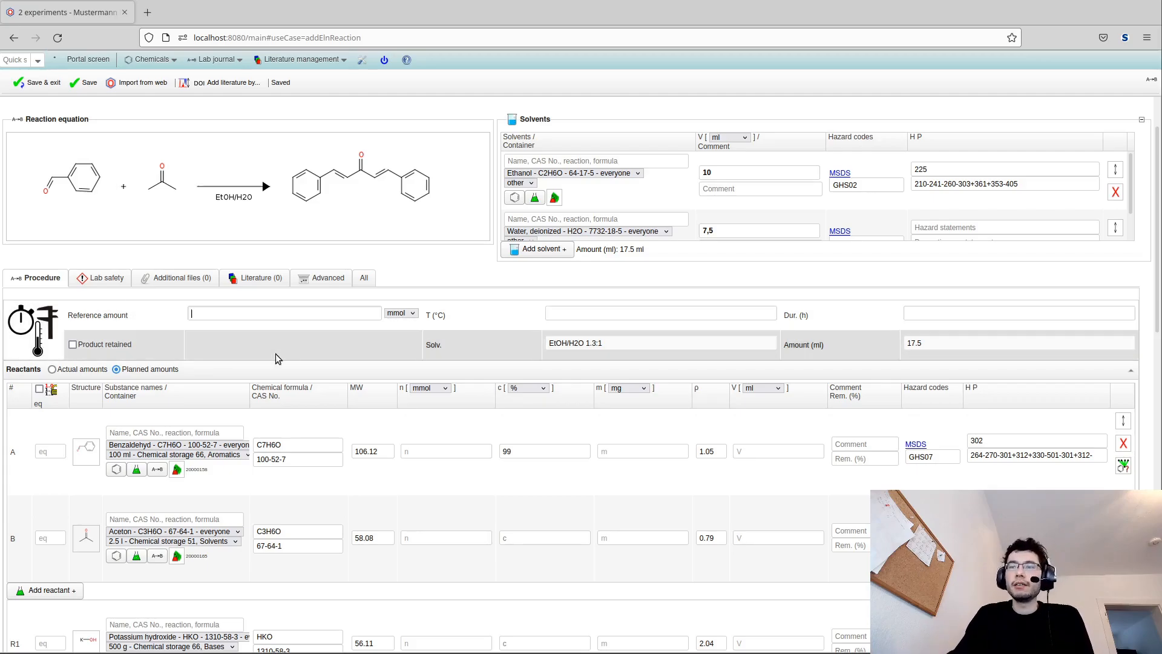
pyautogui.write('25')
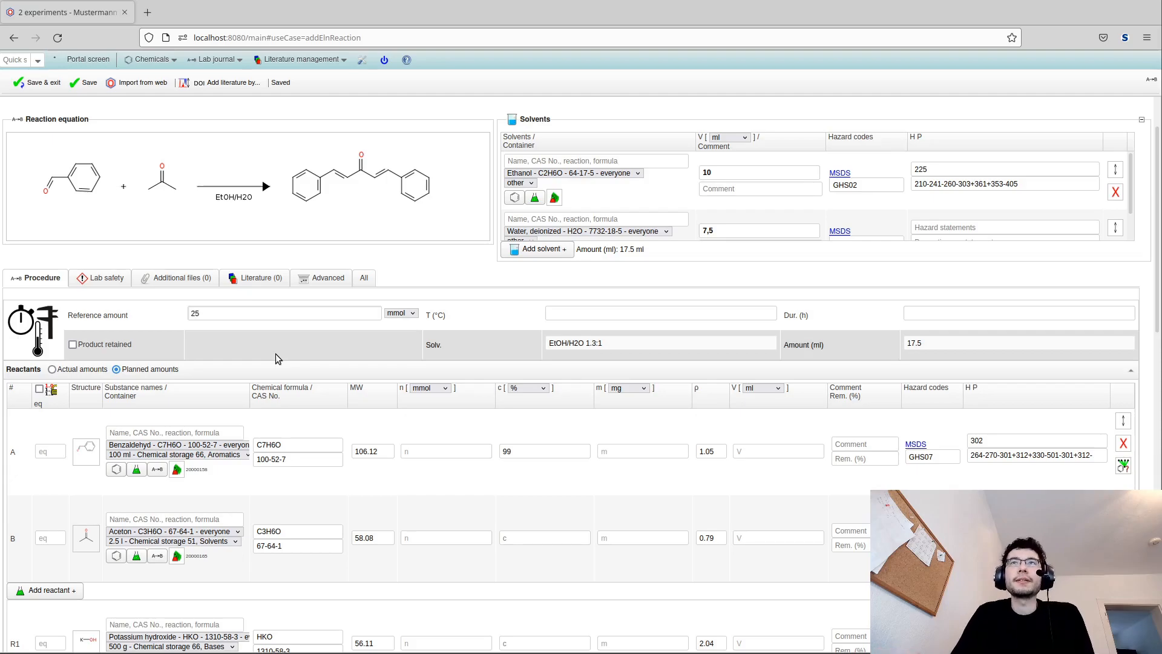
pyautogui.scroll(2, 268, 327)
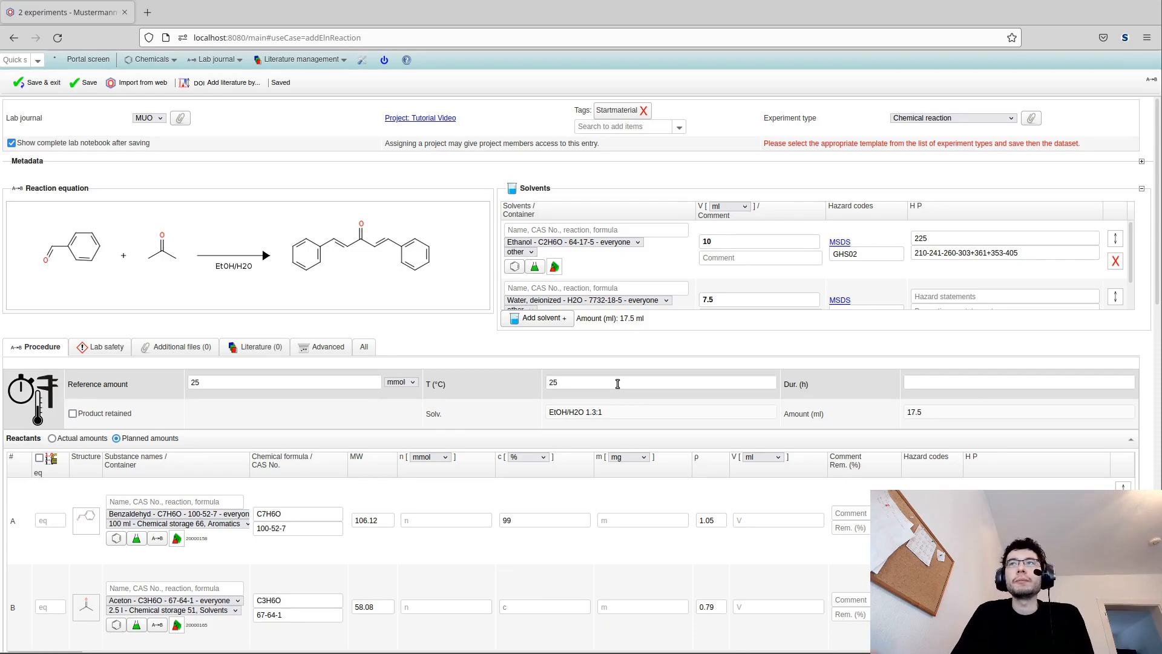
pyautogui.click(917, 384)
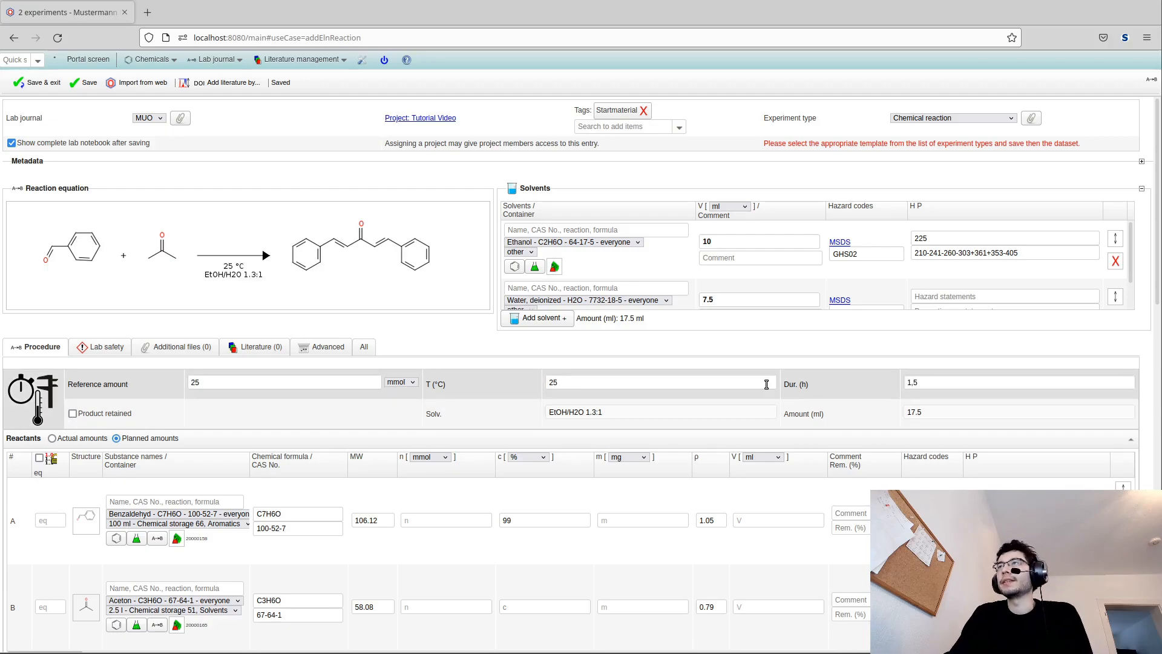
pyautogui.click(474, 404)
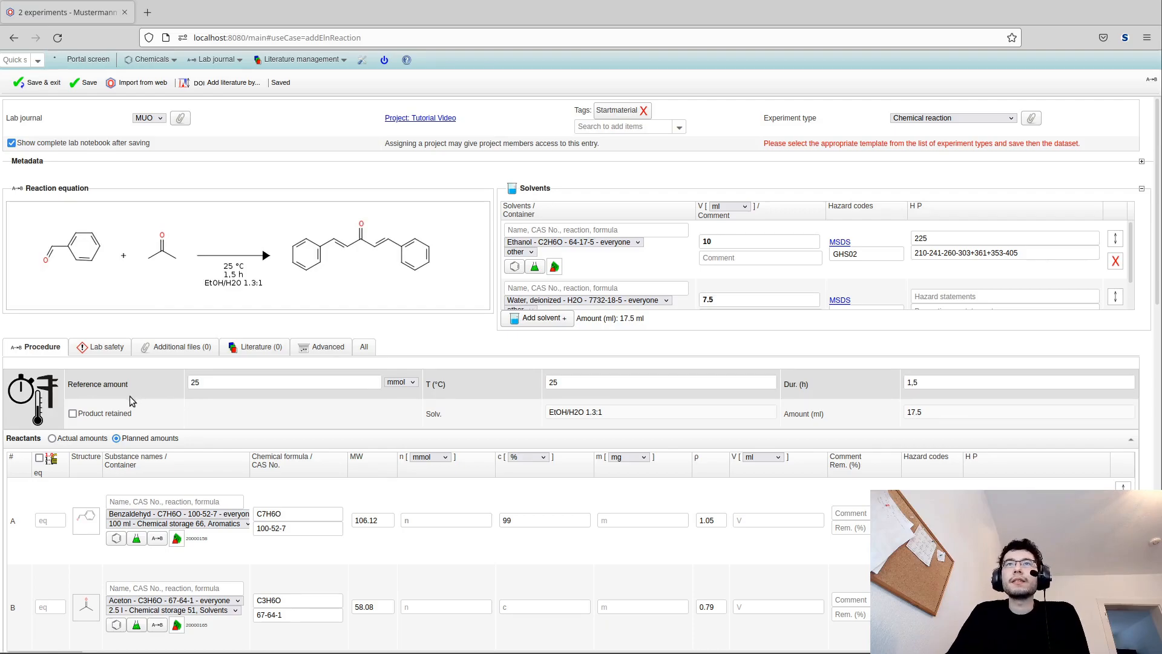
# Set the equivalents to 2 for Benzaldehyd and 1 for Aceton
pyautogui.doubleClick(86, 385)
pyautogui.moveTo(85, 385); pyautogui.dragTo(139, 381)
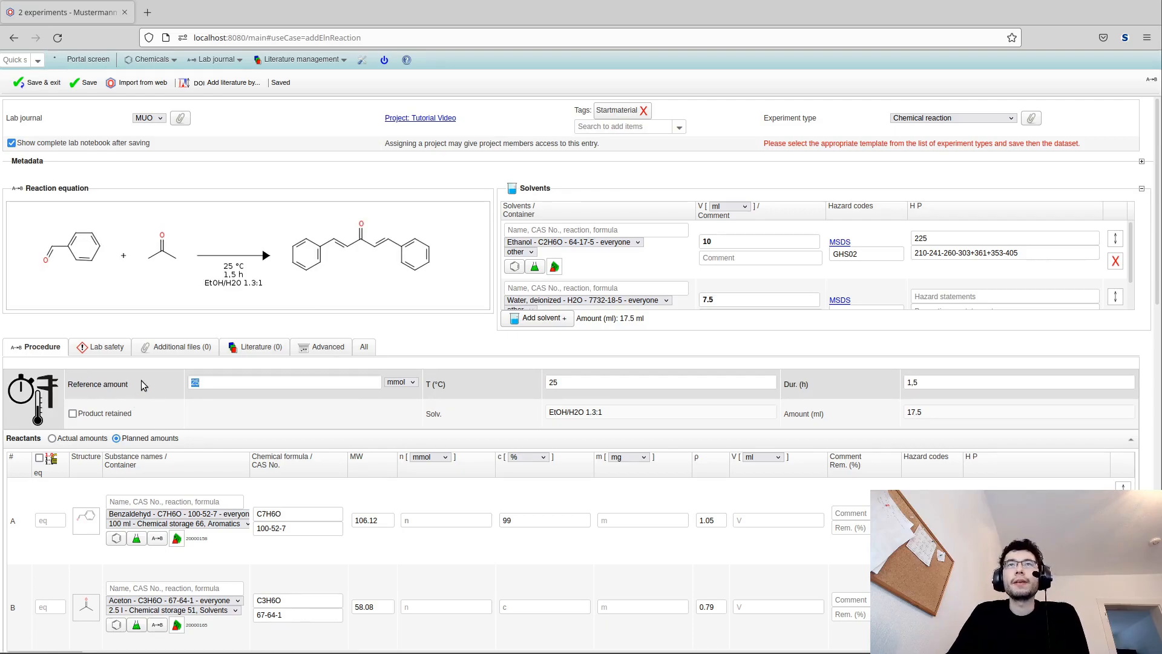
pyautogui.click(144, 381)
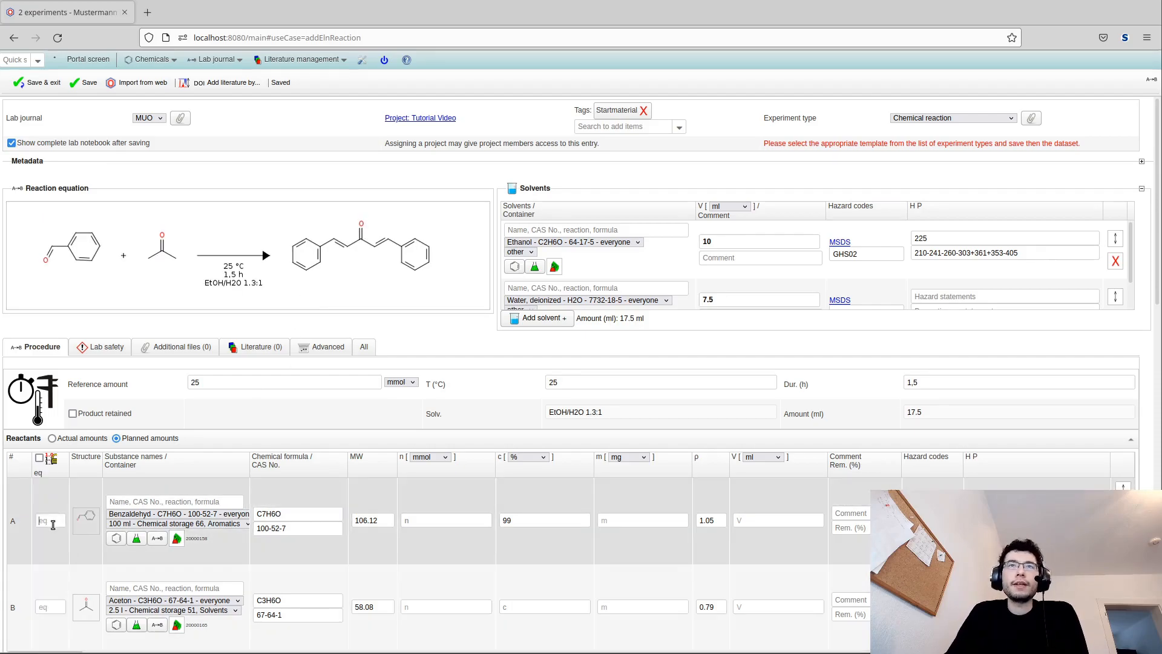
pyautogui.click(35, 541)
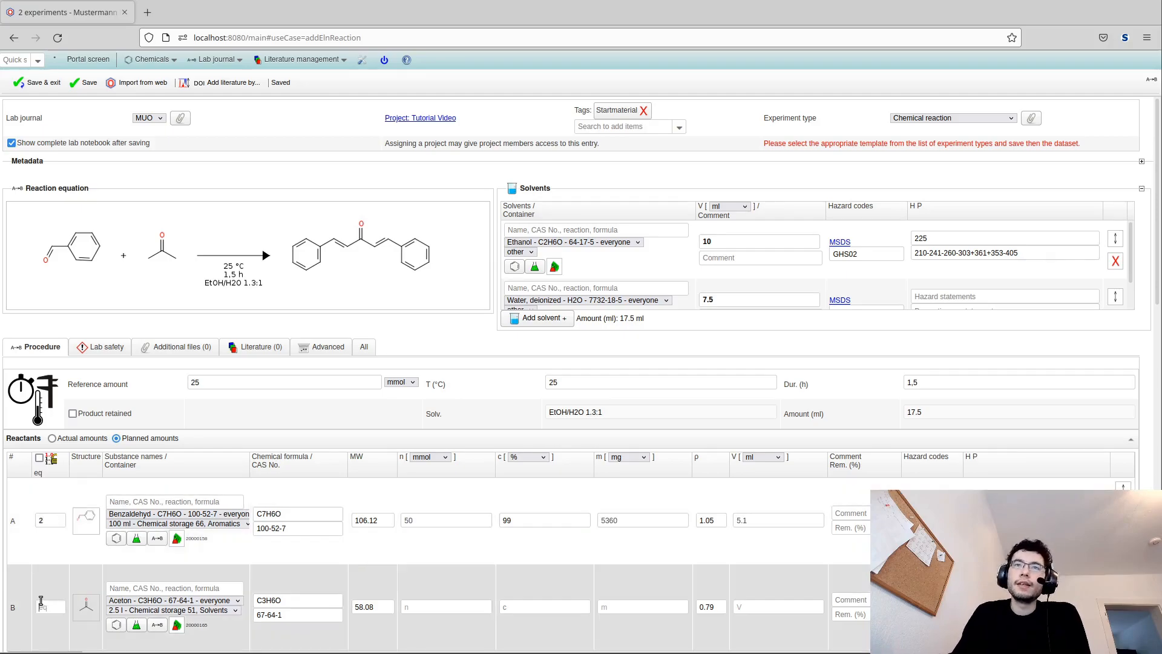
pyautogui.write('1')
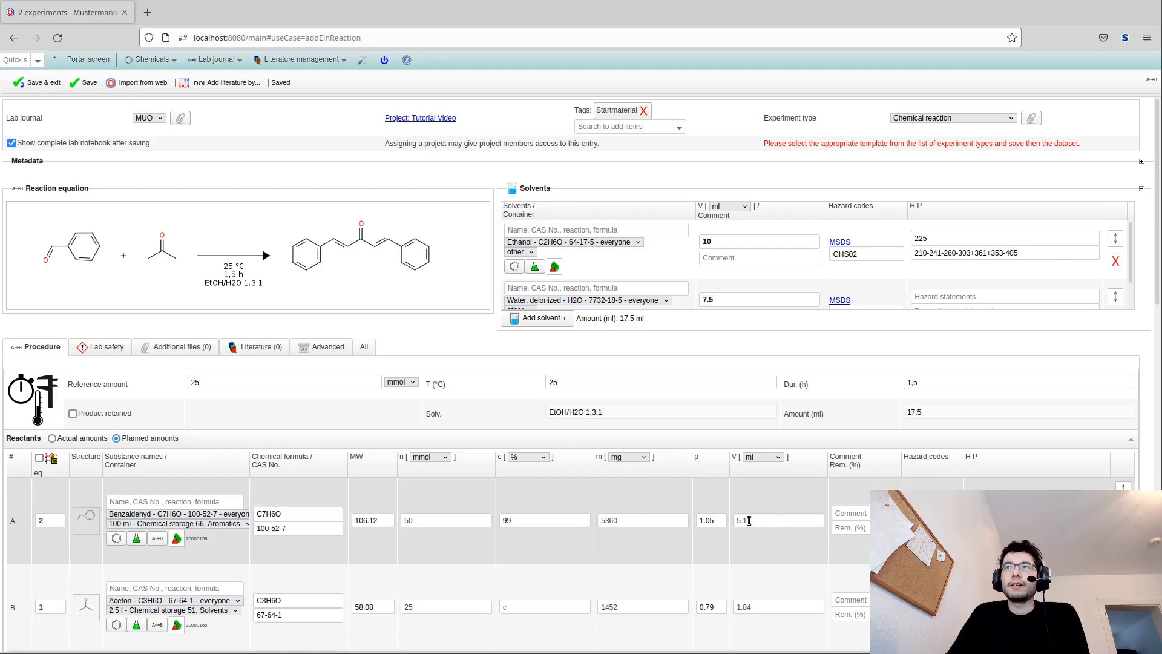
# Examine the calculated volumes of Benzaldehyd and Aceton in the reactants table
pyautogui.moveTo(764, 521); pyautogui.dragTo(689, 516)
pyautogui.click(775, 608)
pyautogui.moveTo(763, 523); pyautogui.dragTo(737, 521)
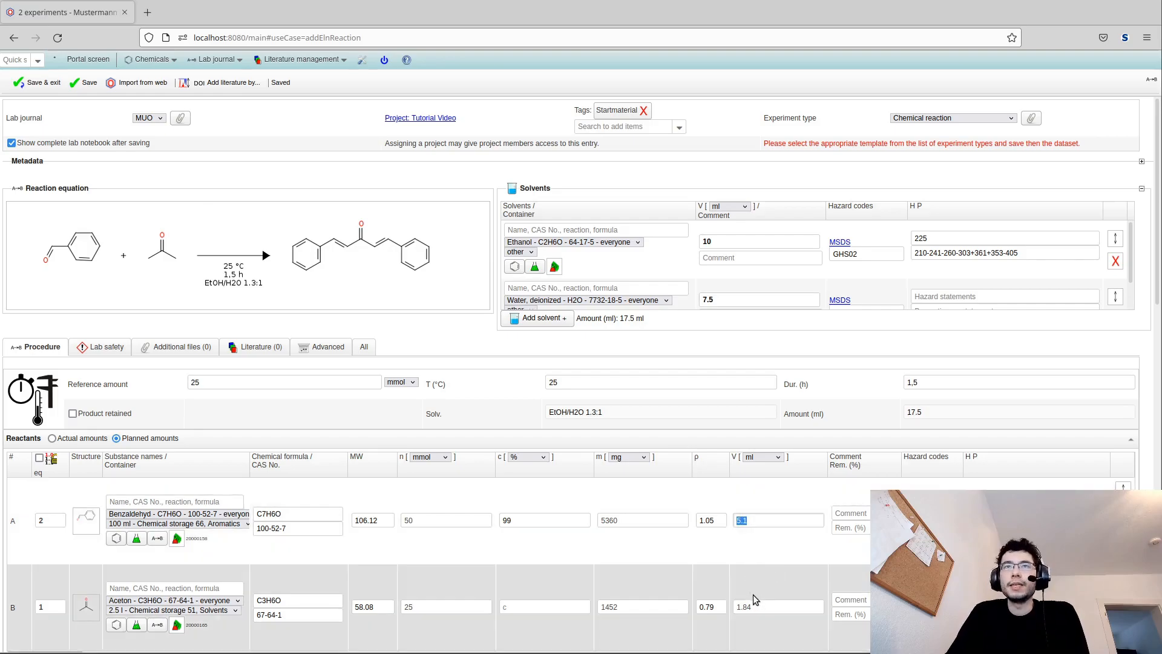
pyautogui.moveTo(757, 604); pyautogui.dragTo(740, 606)
pyautogui.click(799, 574)
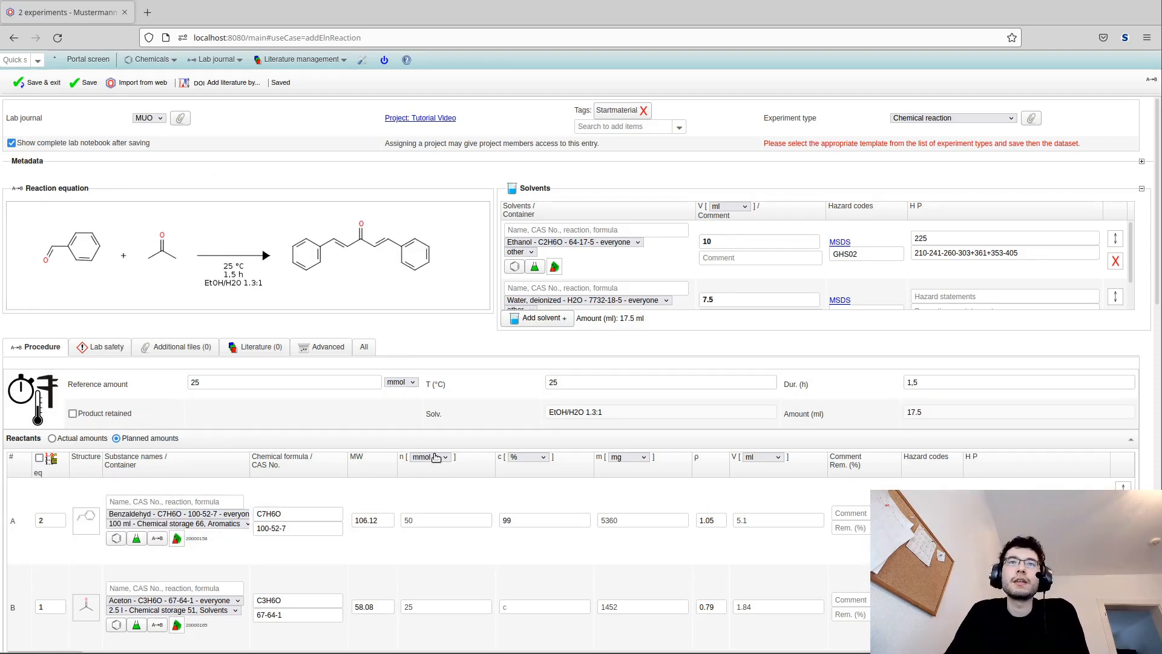
# Set the amount of substance of the Potassium hydroxide reagent to 15 mmol
pyautogui.scroll(-5, 435, 457)
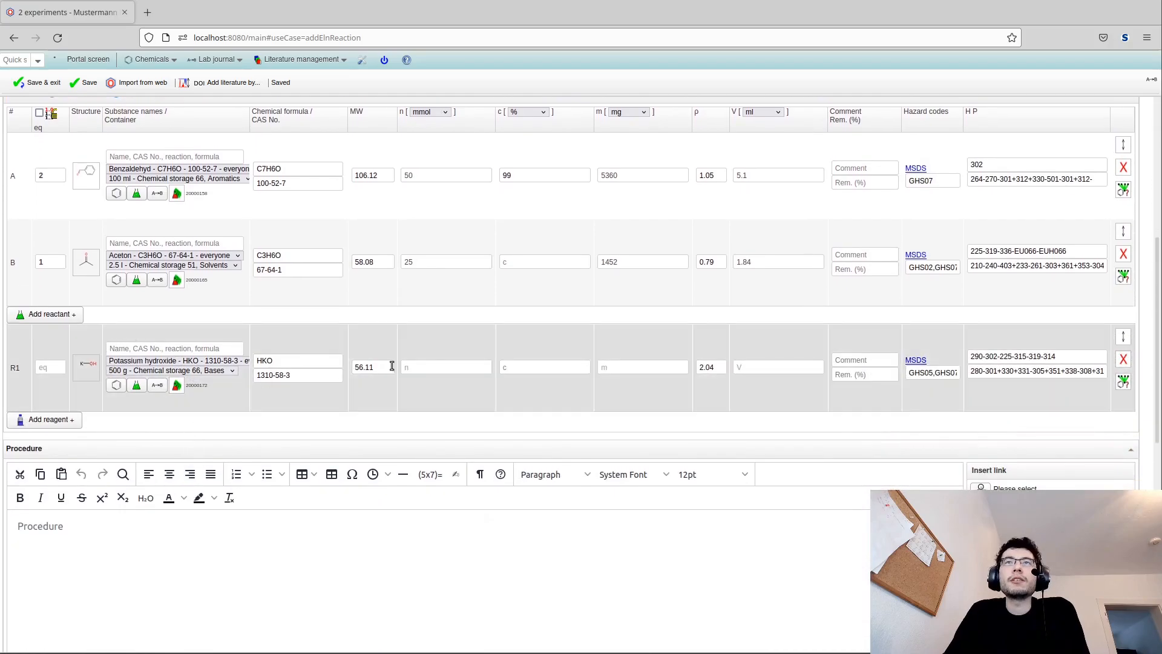
pyautogui.click(442, 368)
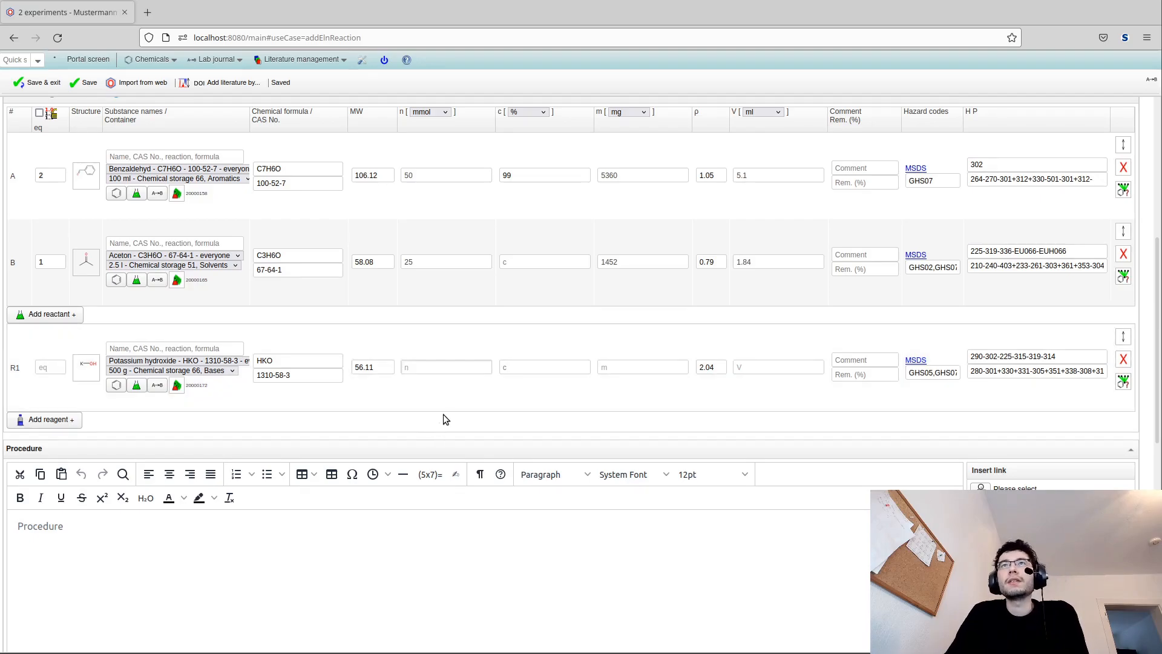
pyautogui.click(40, 372)
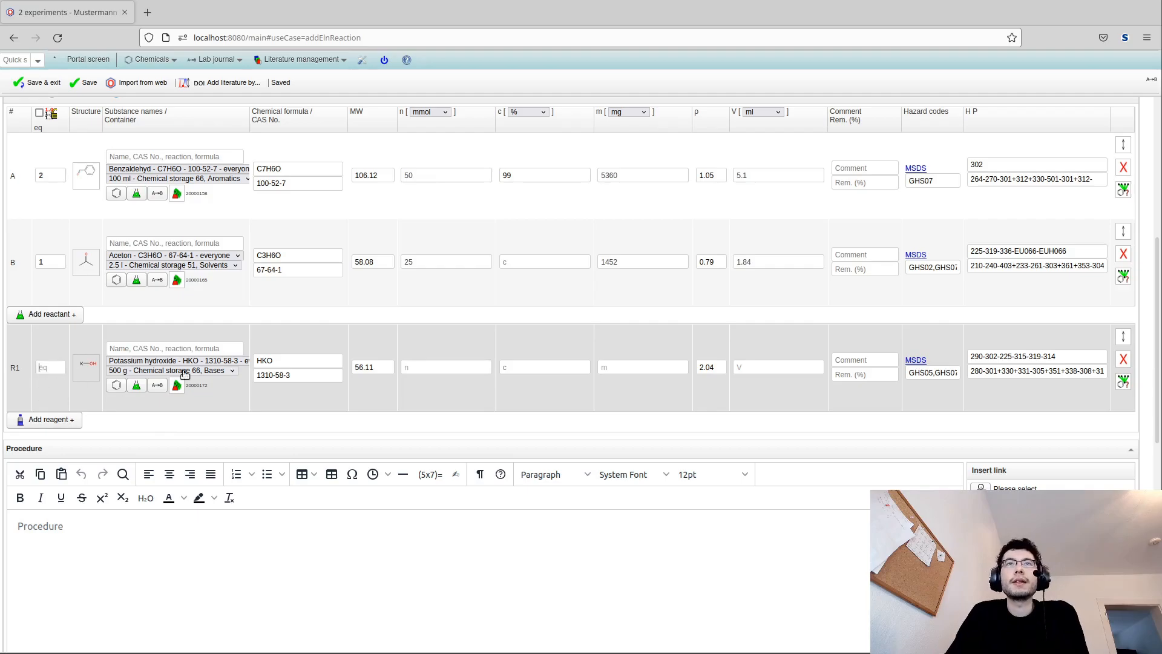
pyautogui.click(466, 372)
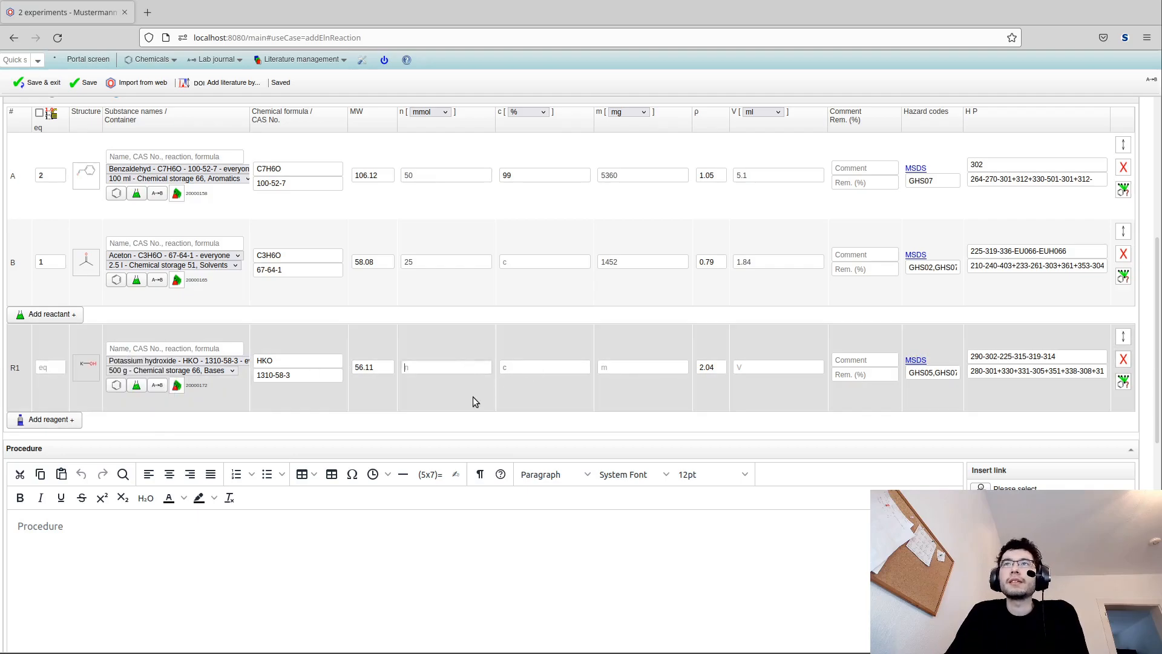
pyautogui.write('15')
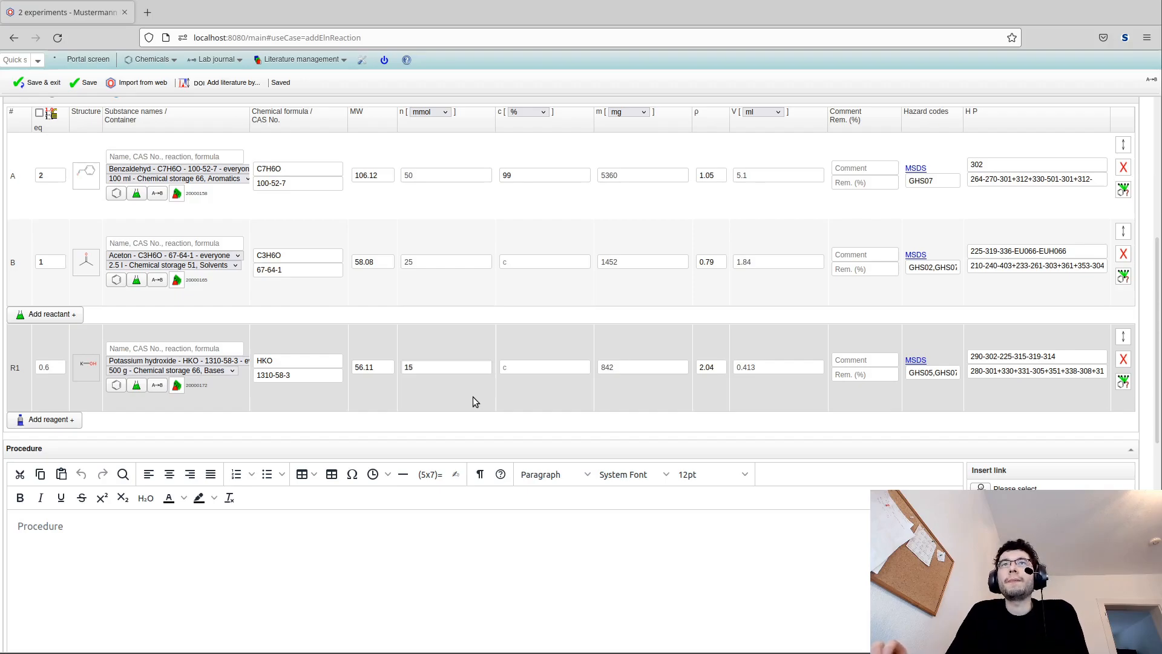
# Examine the calculated equivalents, mass and volume of the Potassium hydroxide reagent
pyautogui.click(61, 365)
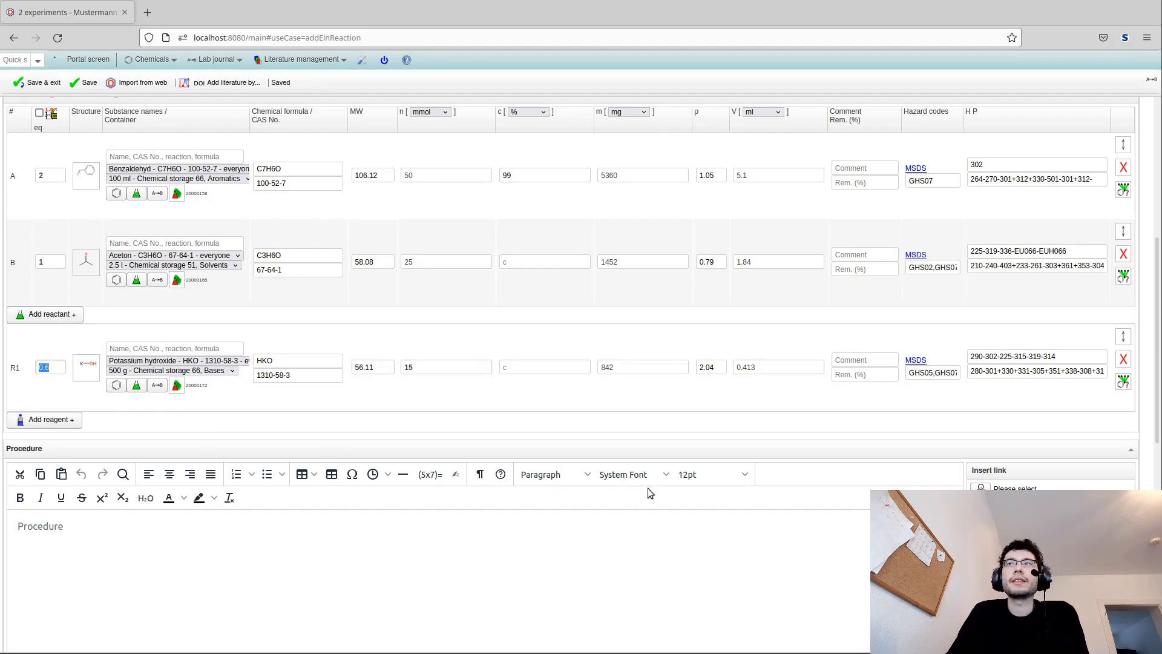
pyautogui.moveTo(639, 368); pyautogui.dragTo(544, 366)
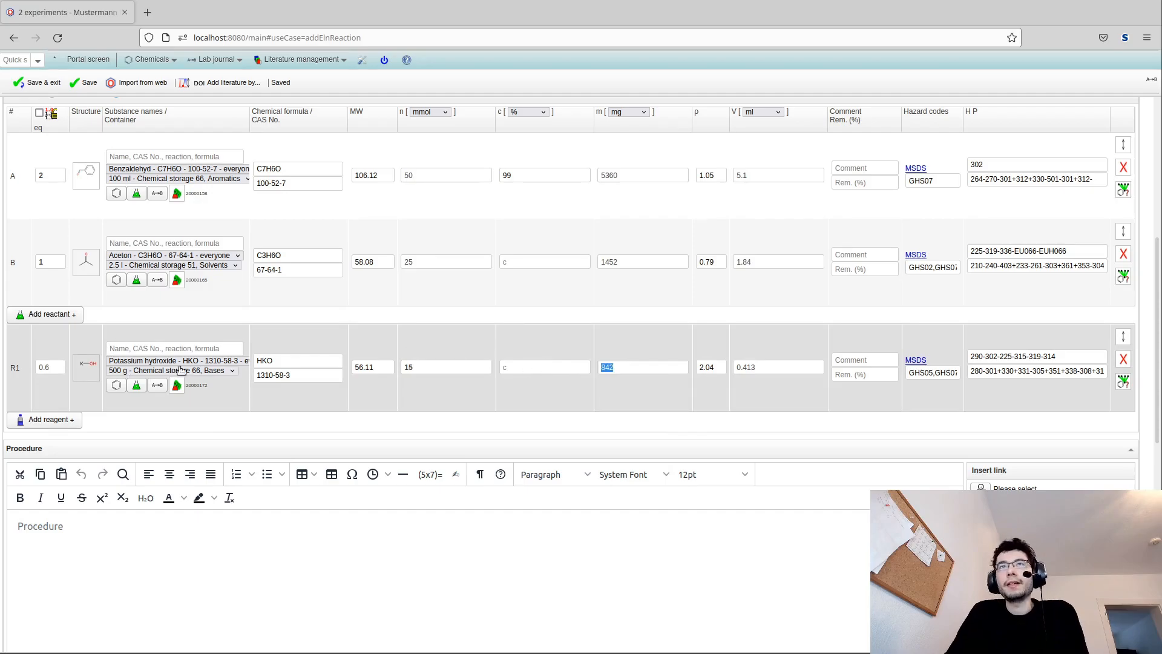
pyautogui.moveTo(786, 368); pyautogui.dragTo(665, 368)
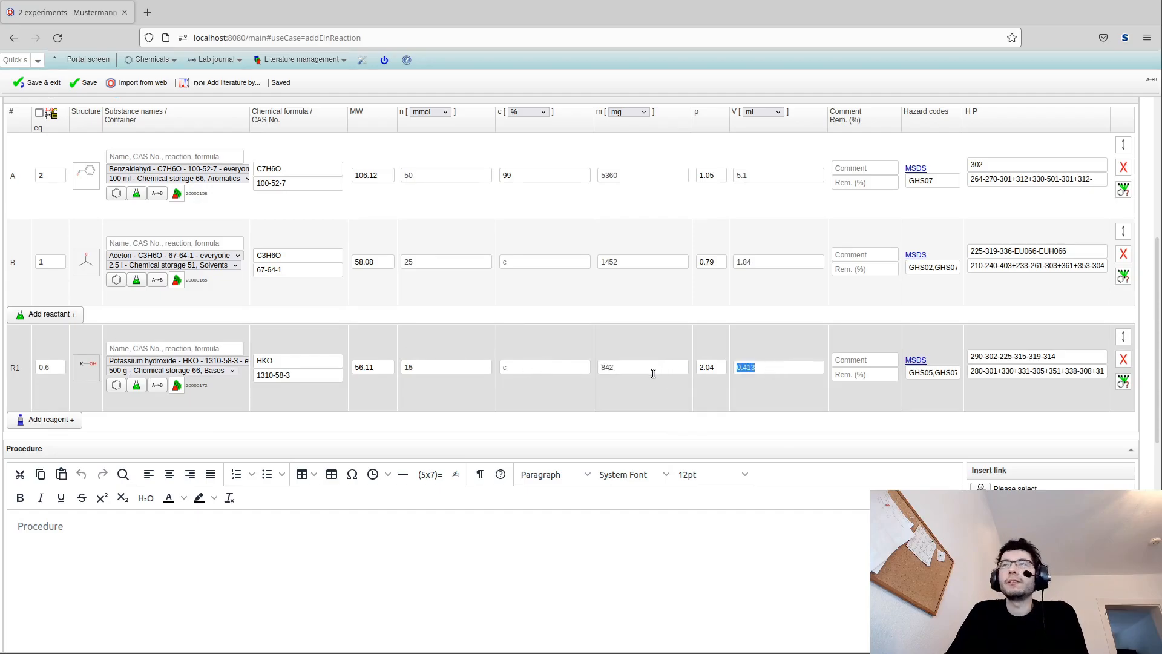
pyautogui.hotkey('shift', 'Tab')
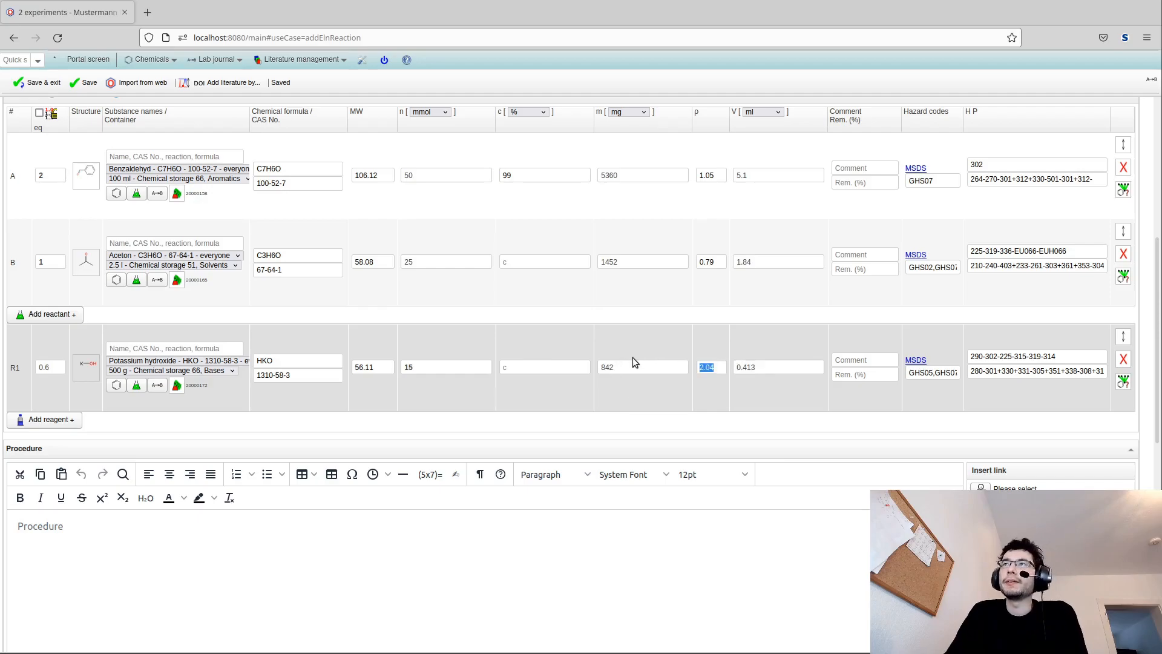
# Review the Potassium hydroxide reagent's density and volume in the reactants table
pyautogui.click(628, 397)
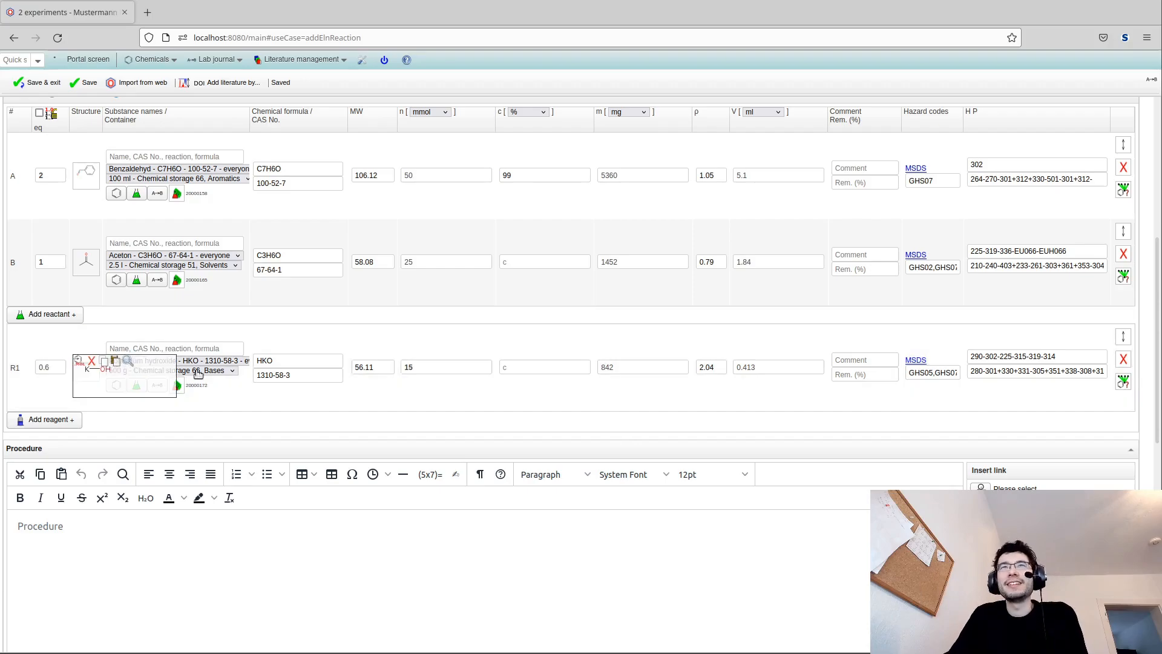
pyautogui.click(765, 367)
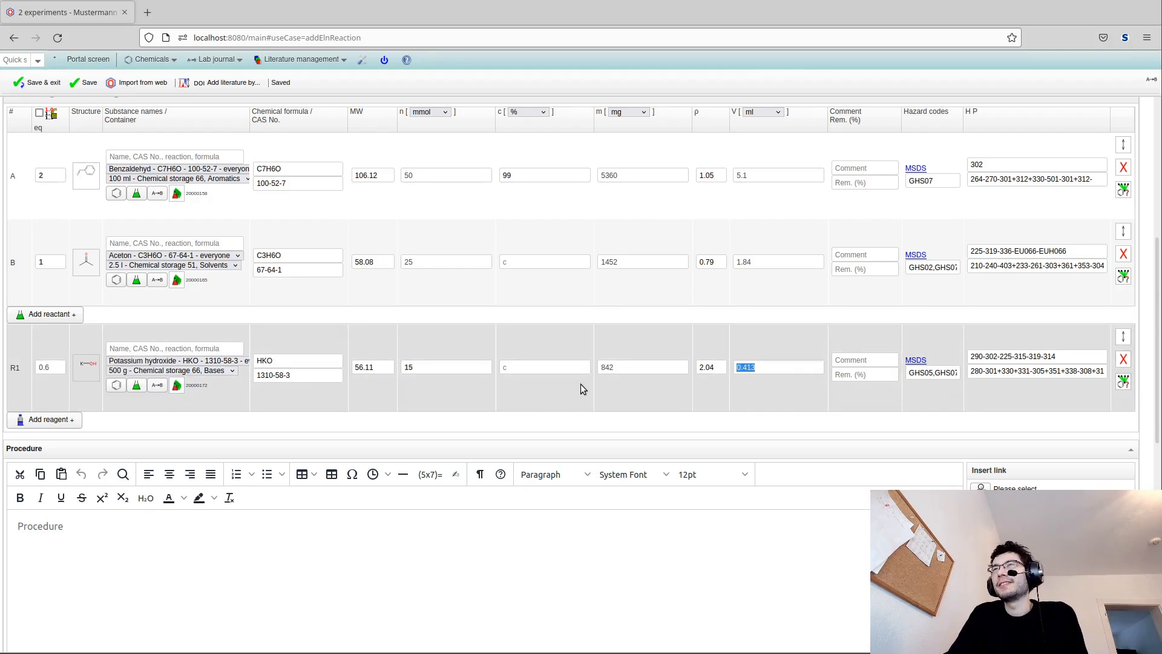
pyautogui.click(700, 389)
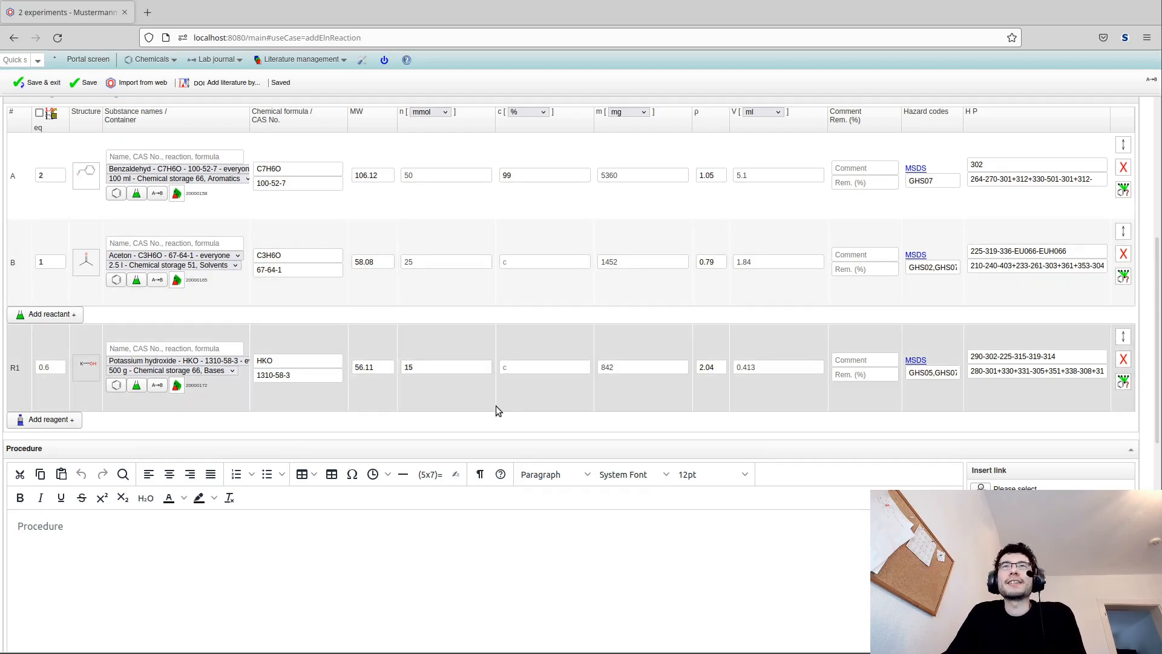
pyautogui.scroll(2, 490, 419)
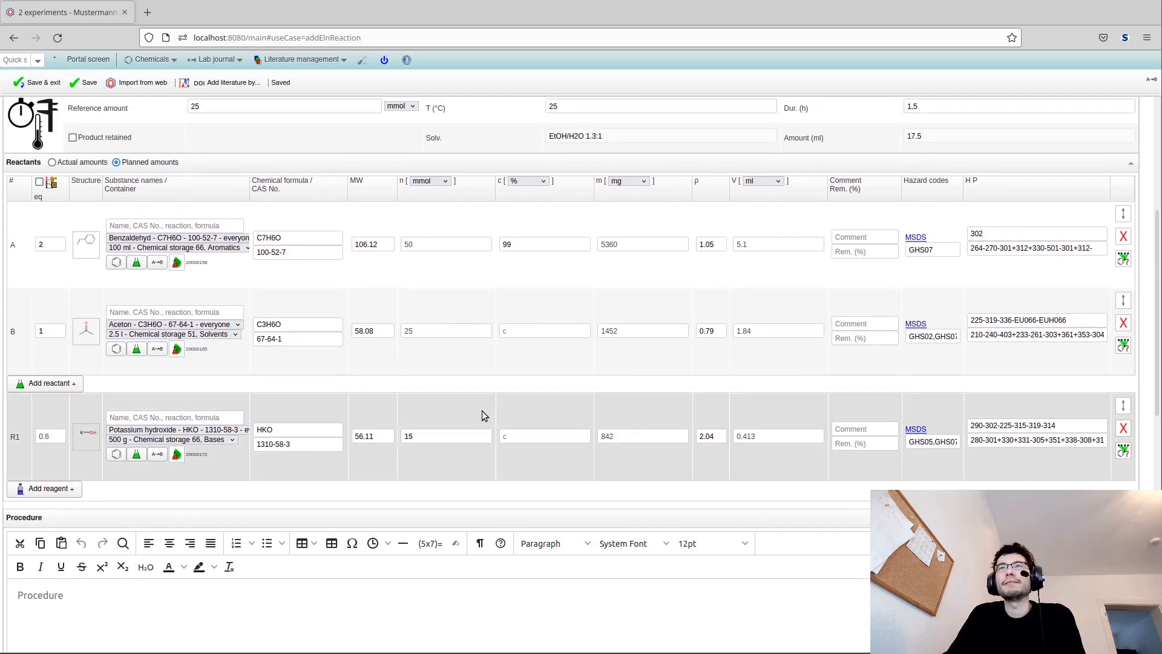
pyautogui.scroll(-2, 421, 395)
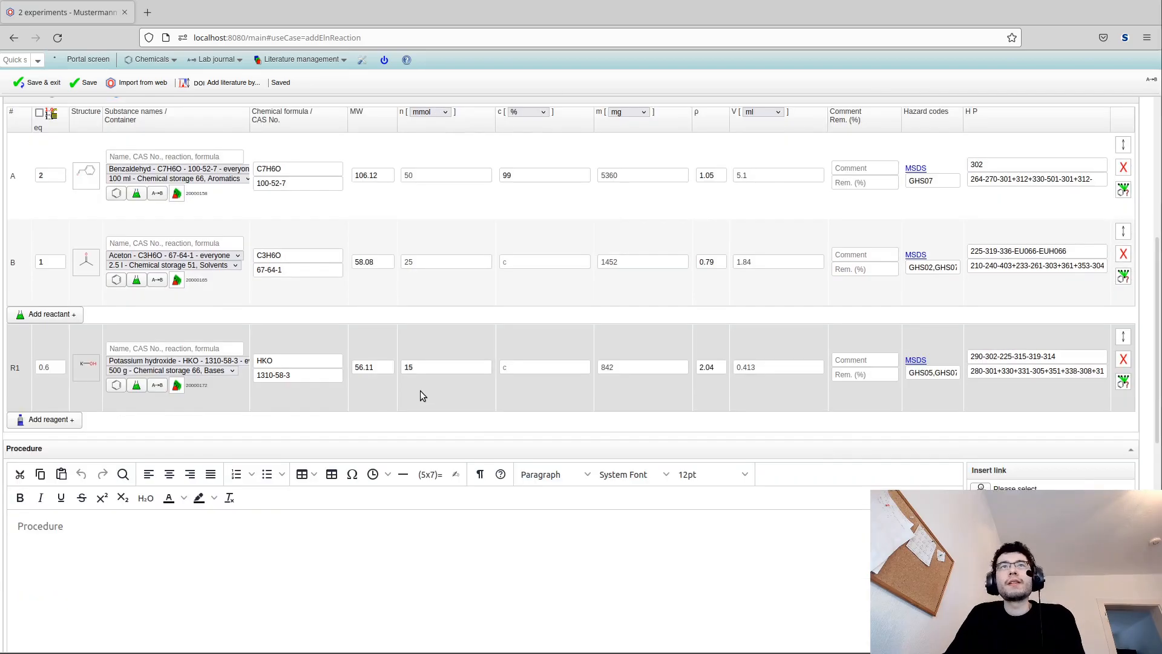
# Add a second product row to the products table and remove it again
pyautogui.scroll(-14, 422, 395)
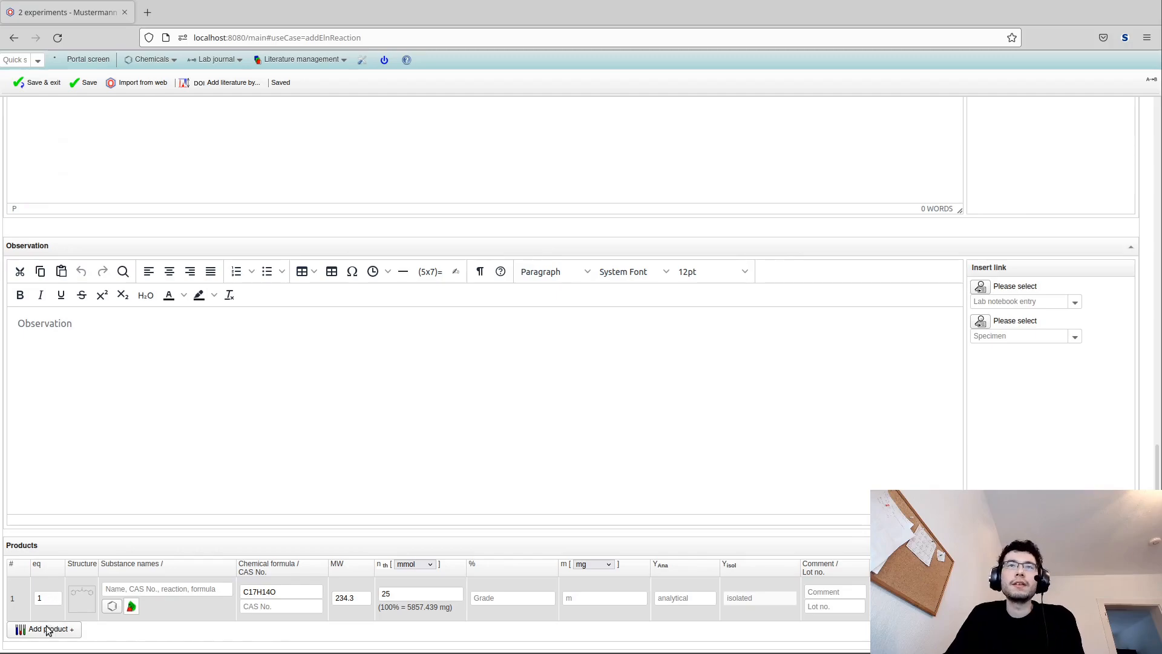
pyautogui.click(47, 630)
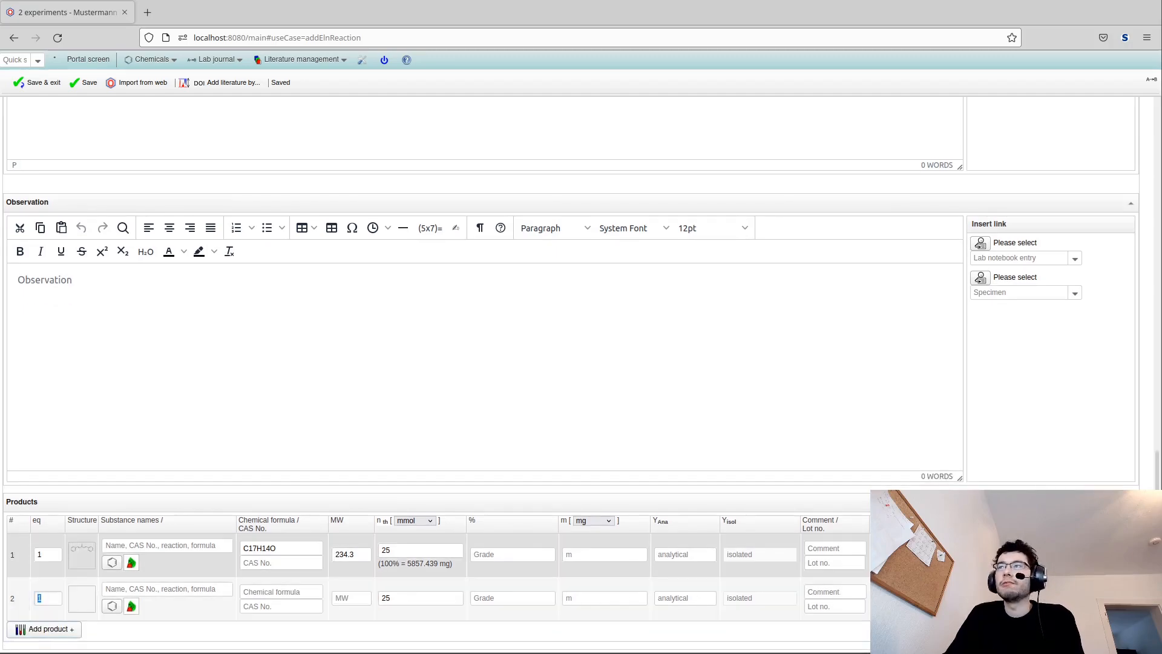
pyautogui.hotkey('ctrl', 'z')
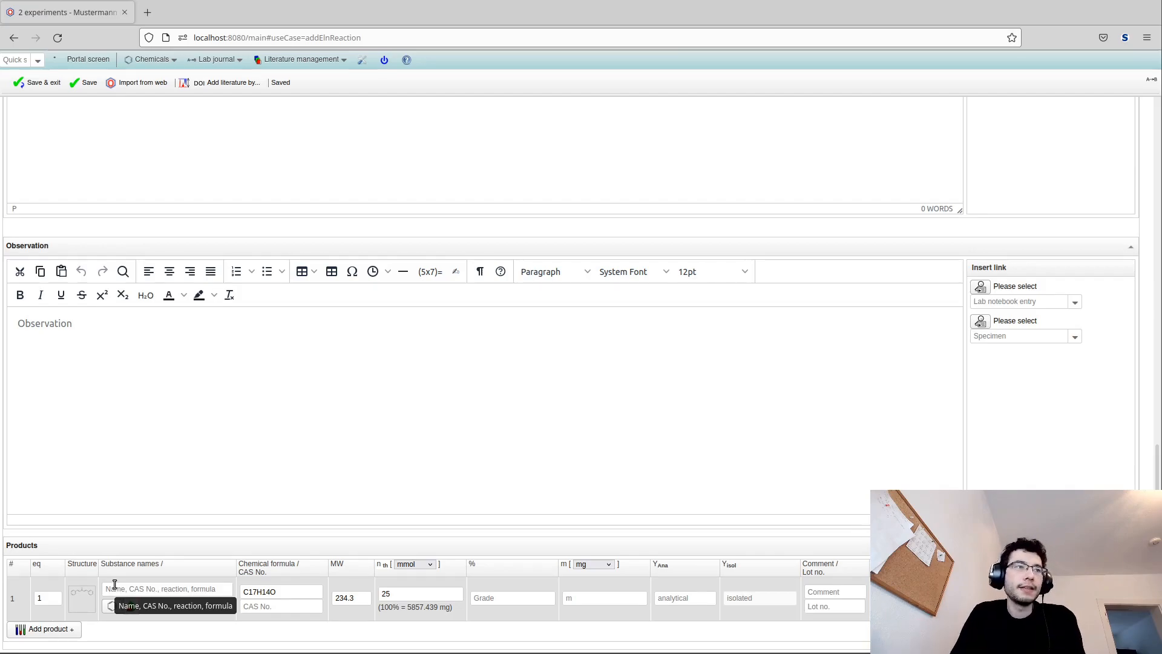
# Check the equivalents of the first product in the products table
pyautogui.doubleClick(38, 598)
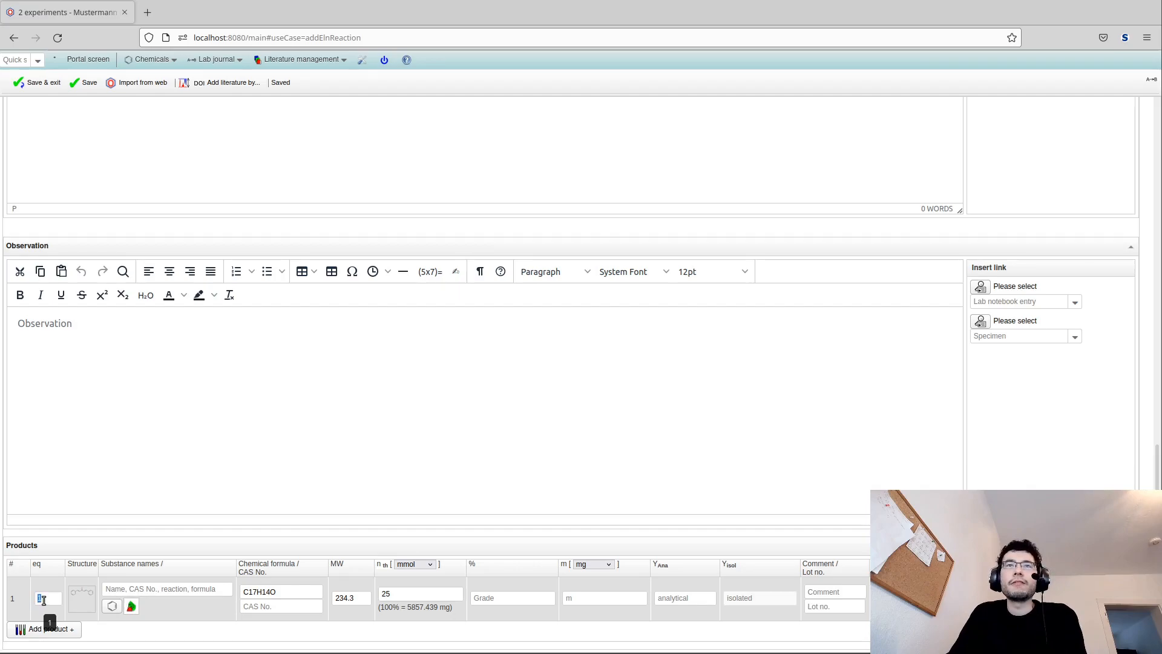
pyautogui.click(43, 600)
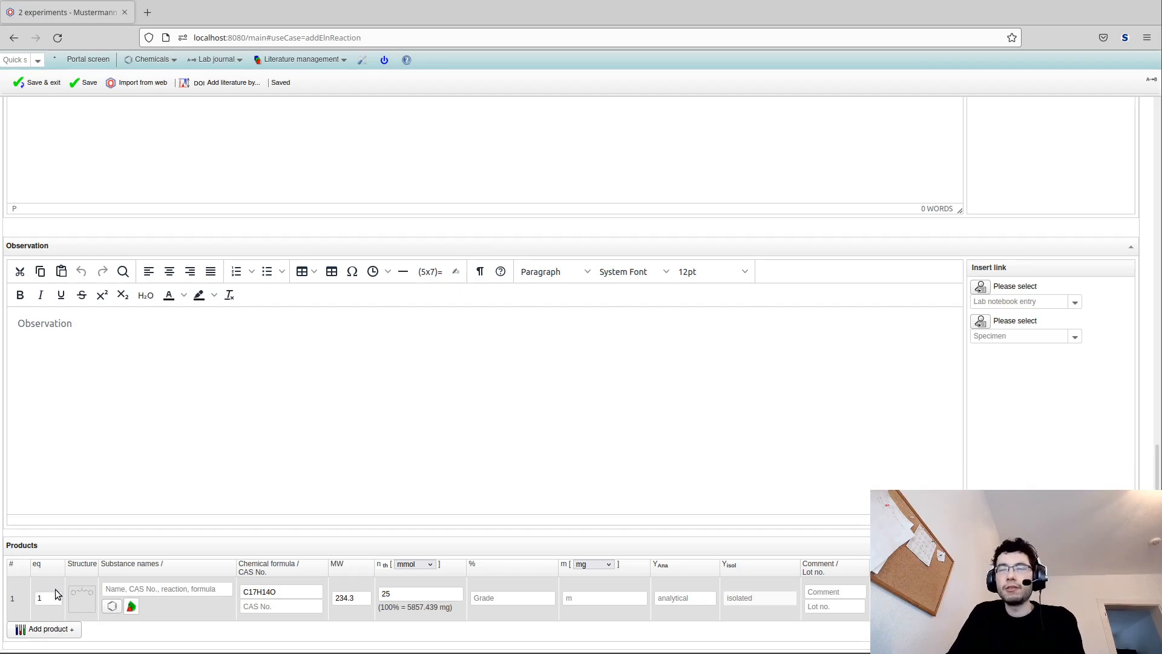
pyautogui.doubleClick(40, 596)
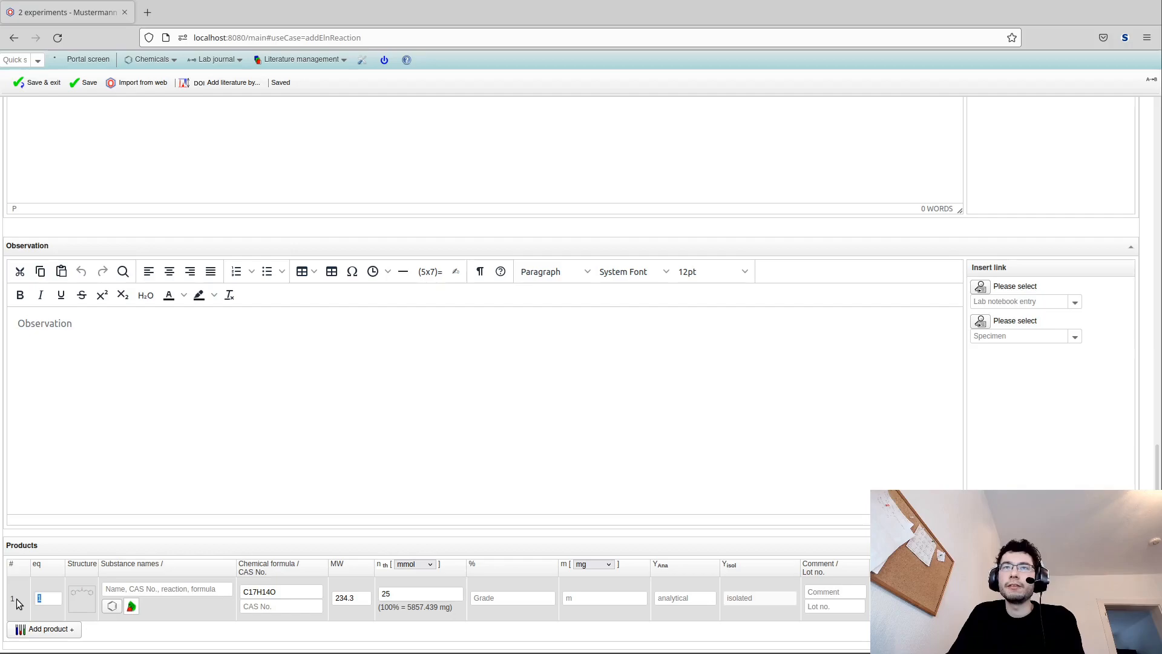
pyautogui.press('Return')
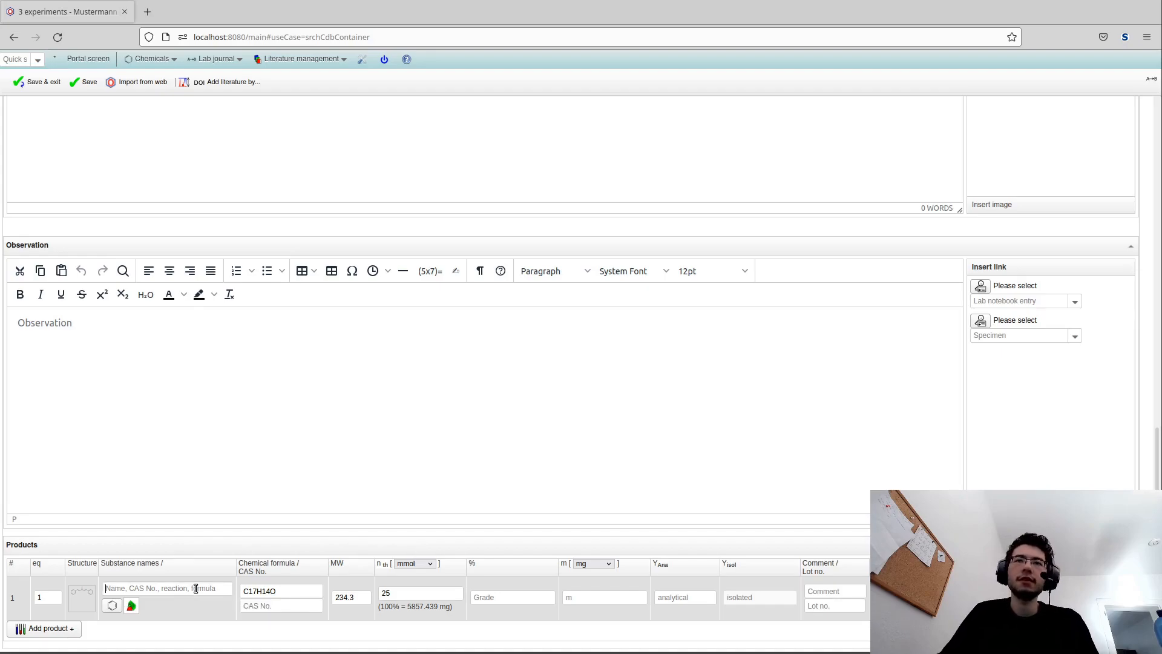
# Enter Dibenzylideneacetone as the substance name of the C17H14O product
pyautogui.write('Dibenzylideneacetone')
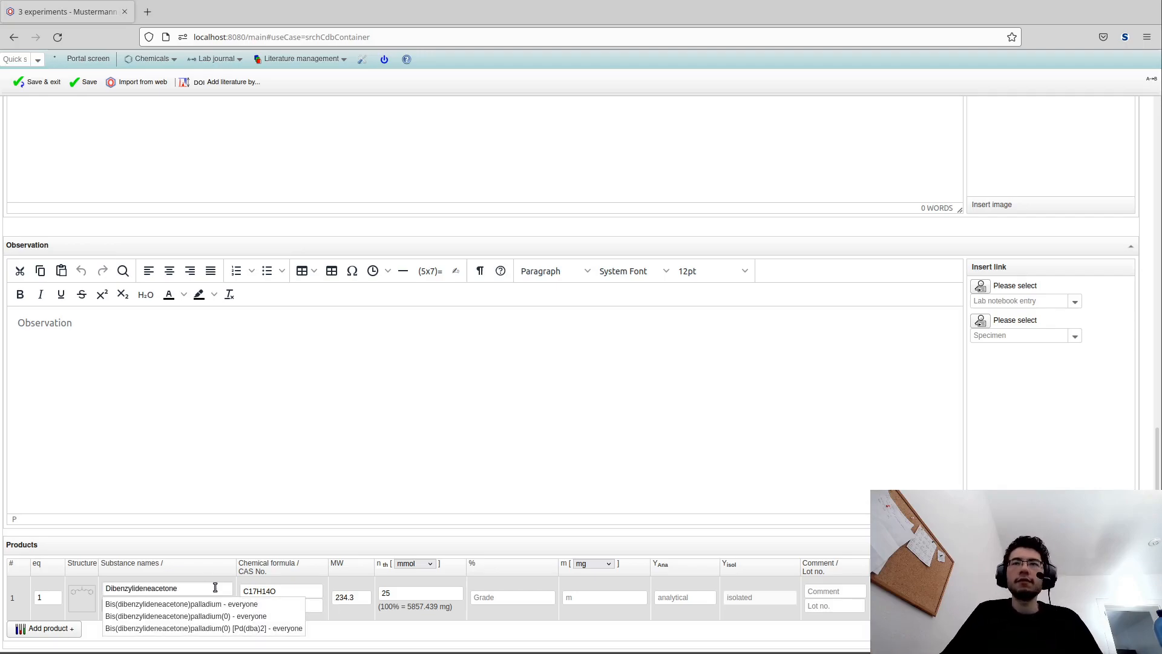
pyautogui.click(271, 591)
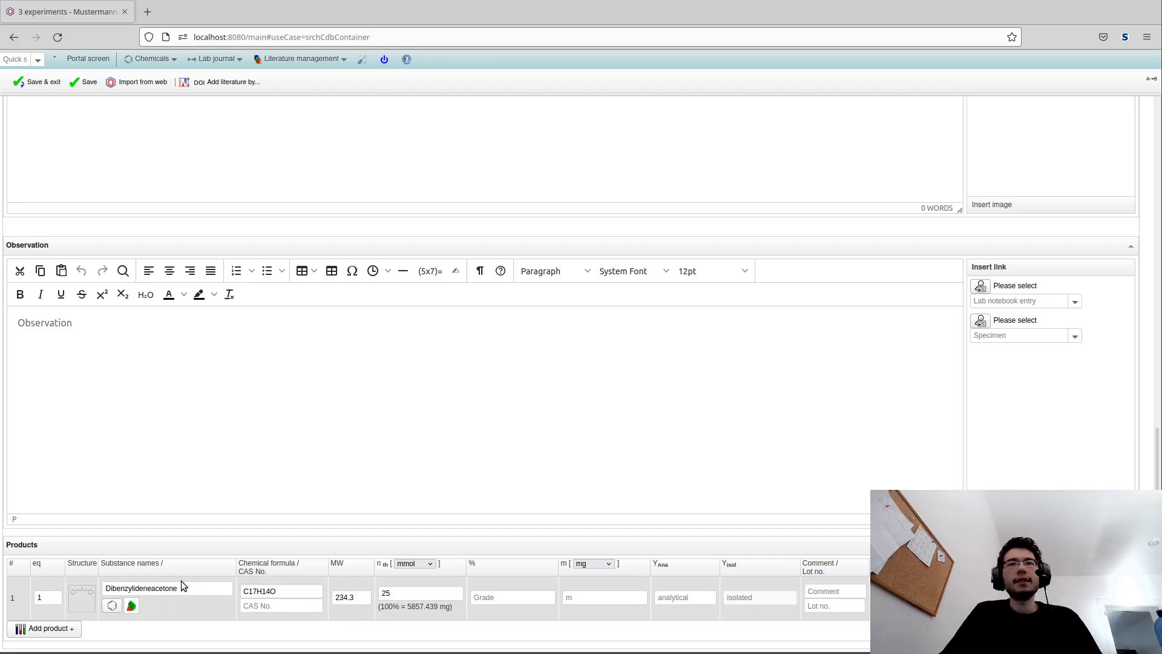
pyautogui.doubleClick(214, 590)
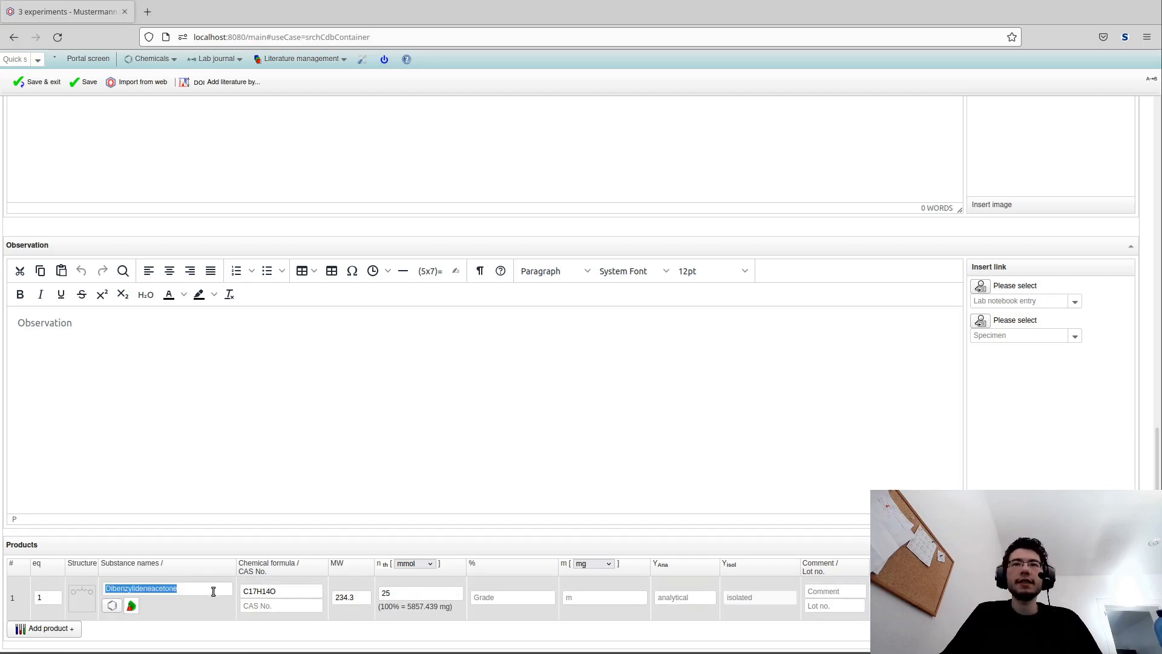
pyautogui.click(195, 604)
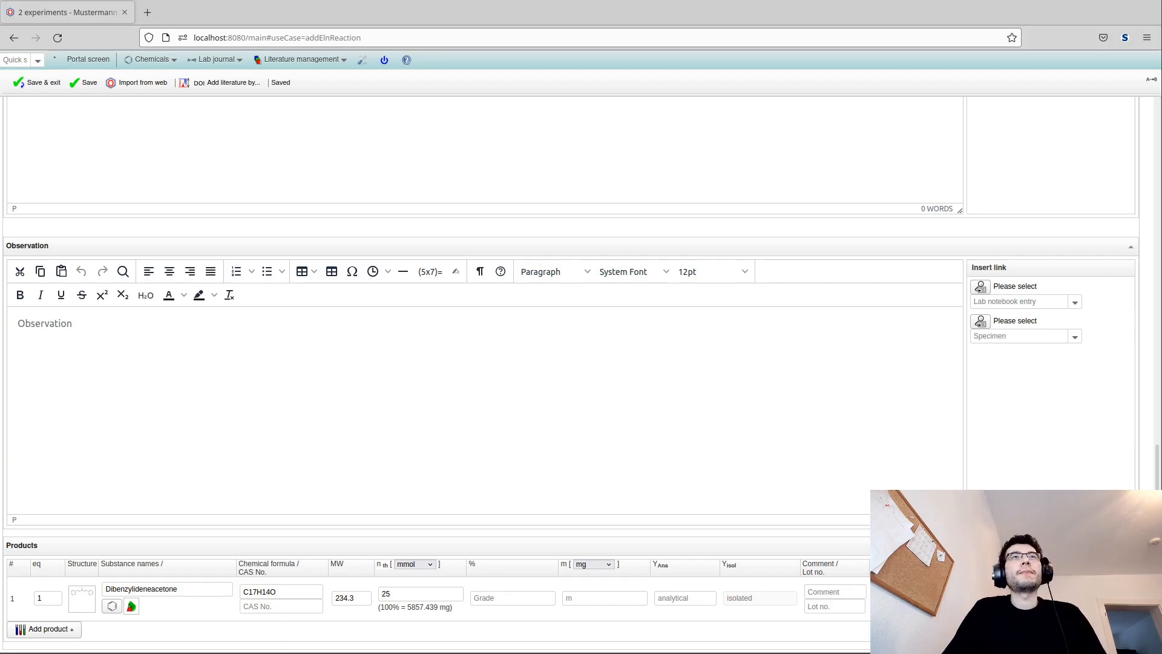
# Fill in the Procedure with the full synthesis description beginning "In a 100 mL Erlenmeyer flask equipped with separatory funnel and thermometer"
pyautogui.scroll(3, 194, 379)
pyautogui.click(185, 371)
pyautogui.write('In a 100 mL Erlenmeyer flask equipped with separatory funnel and thermometer, 5.05 ml (0.05 mol) of freshly distilled benzaldehyde and 1.84 mL (0.025 mol) of acetone are dissolved in 10 mL of ethanol. A solution of 0.84 g (0.015 mol) KOH in 7.5 mL is added dropwise under stirring, so that the temperature of the solution is kept below 25 °C. The Erlenmeyer flask is covered and the solution is stirred for another 1.5 hours, the resulting solution is neutralized with glacial acetic acid (ca. 1 mL, check the pH). The precipitate is filtered off and washed with water. The crude product is dried in vacuum and recrystallized from ethanol.')
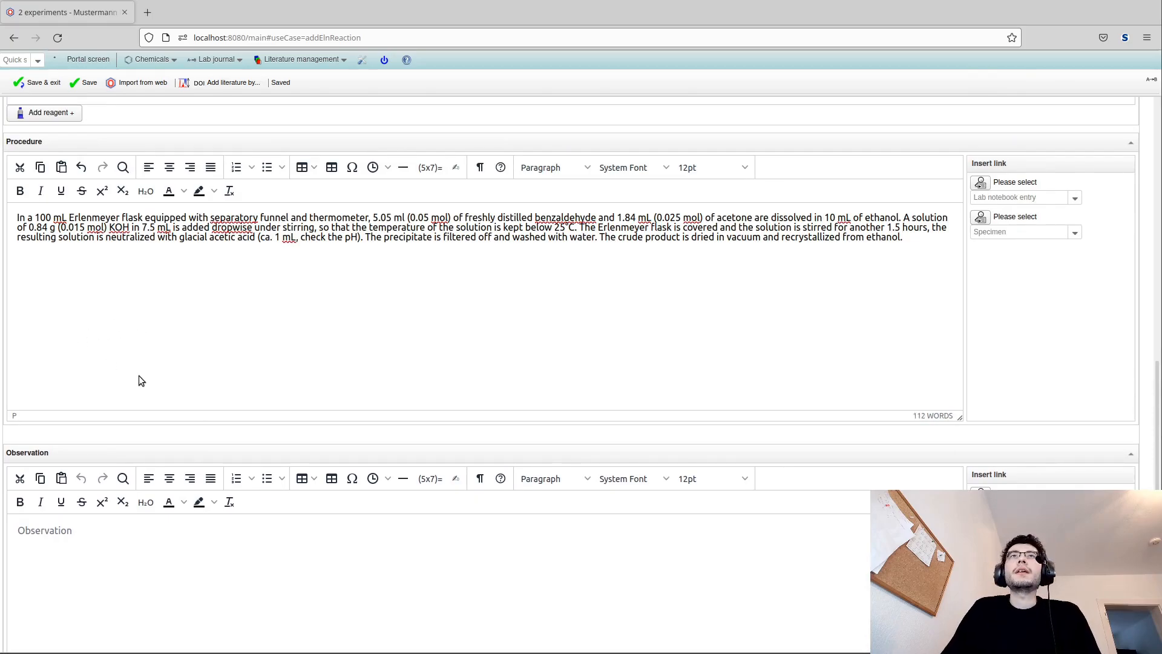
# Replace "5.05 ml (0.05 mol) of freshly distilled benzaldehyde" in the procedure text with "#A (freshly distilled)"
pyautogui.scroll(3, 140, 378)
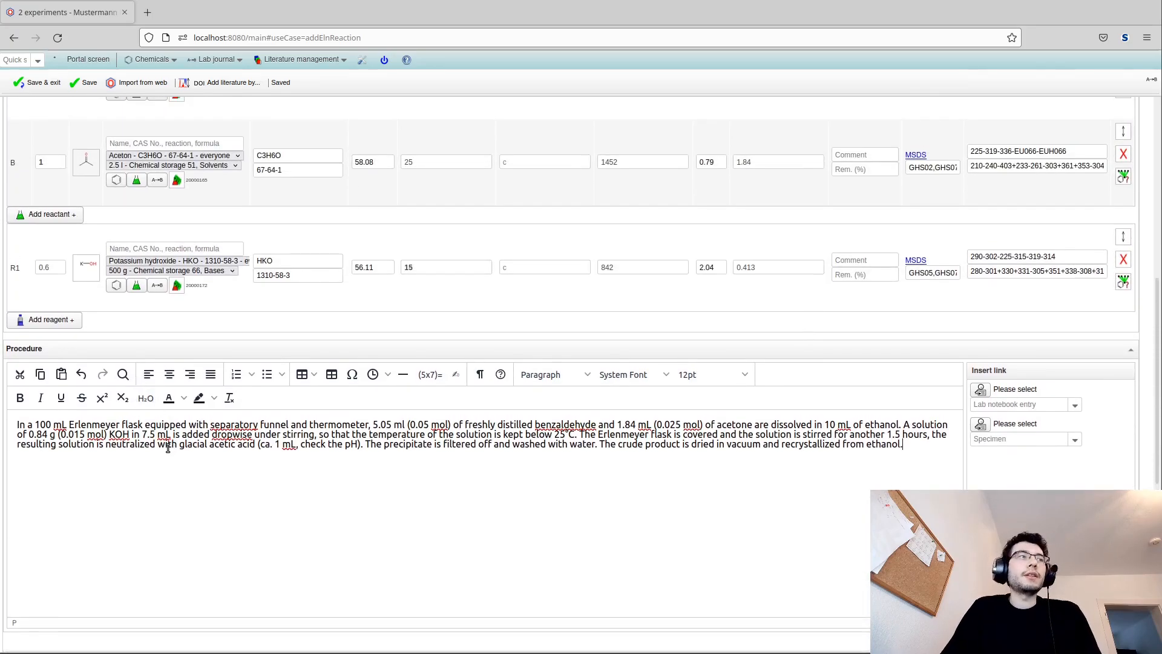
pyautogui.scroll(2, 31, 242)
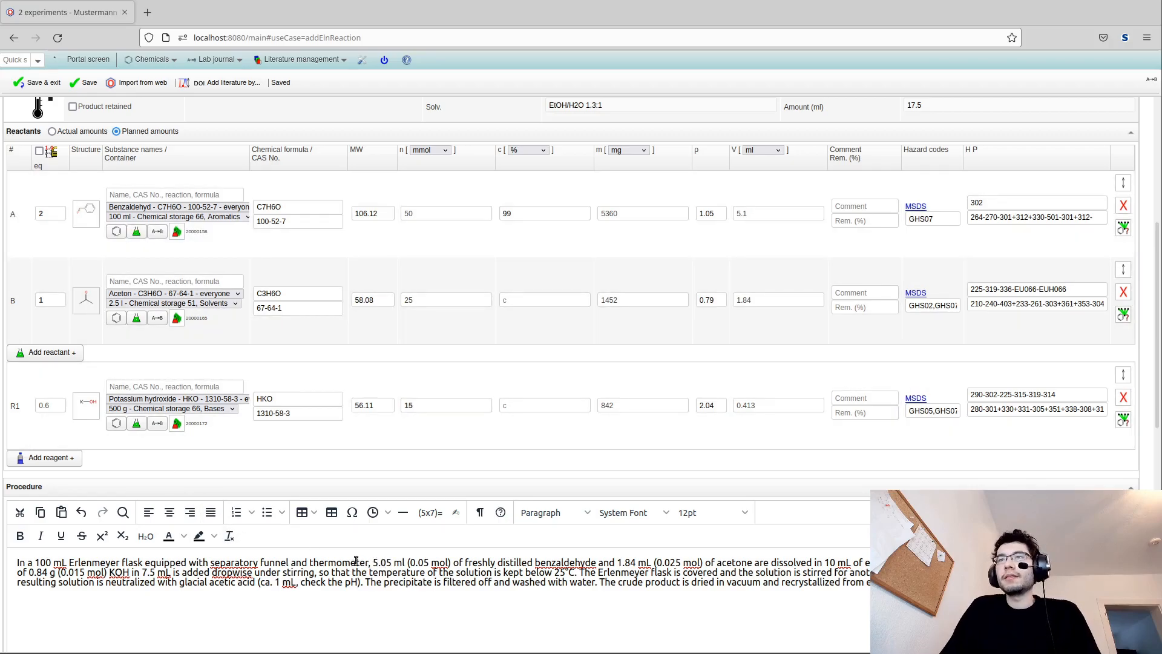
pyautogui.moveTo(373, 563); pyautogui.dragTo(597, 563)
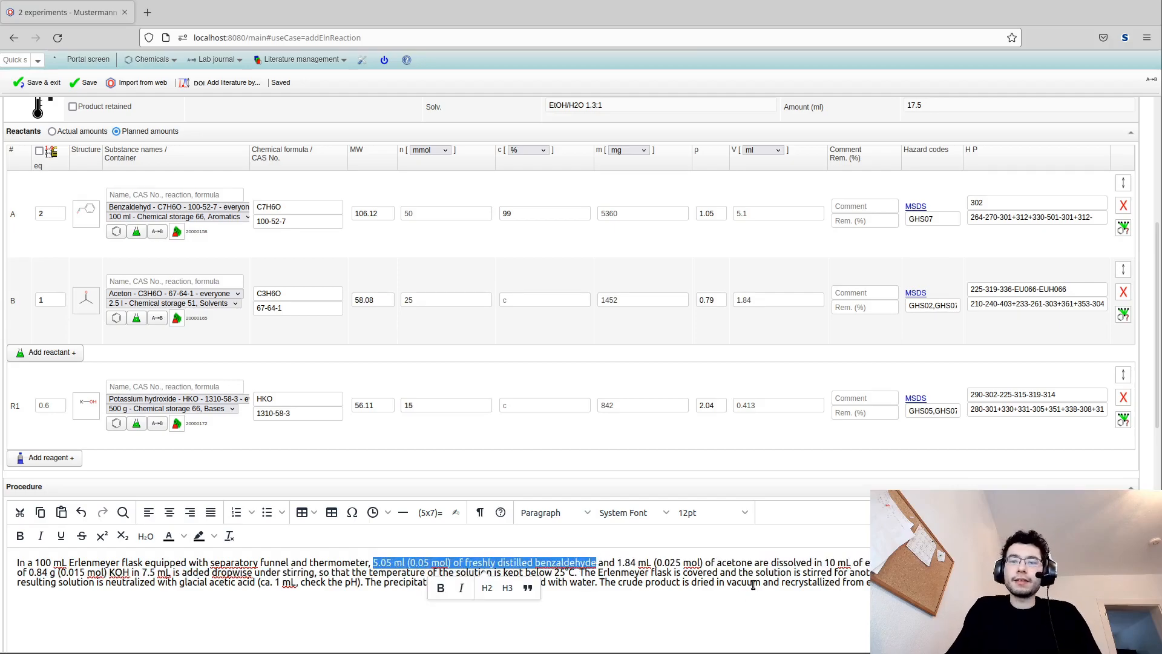
pyautogui.write('#A (freshly distilled)')
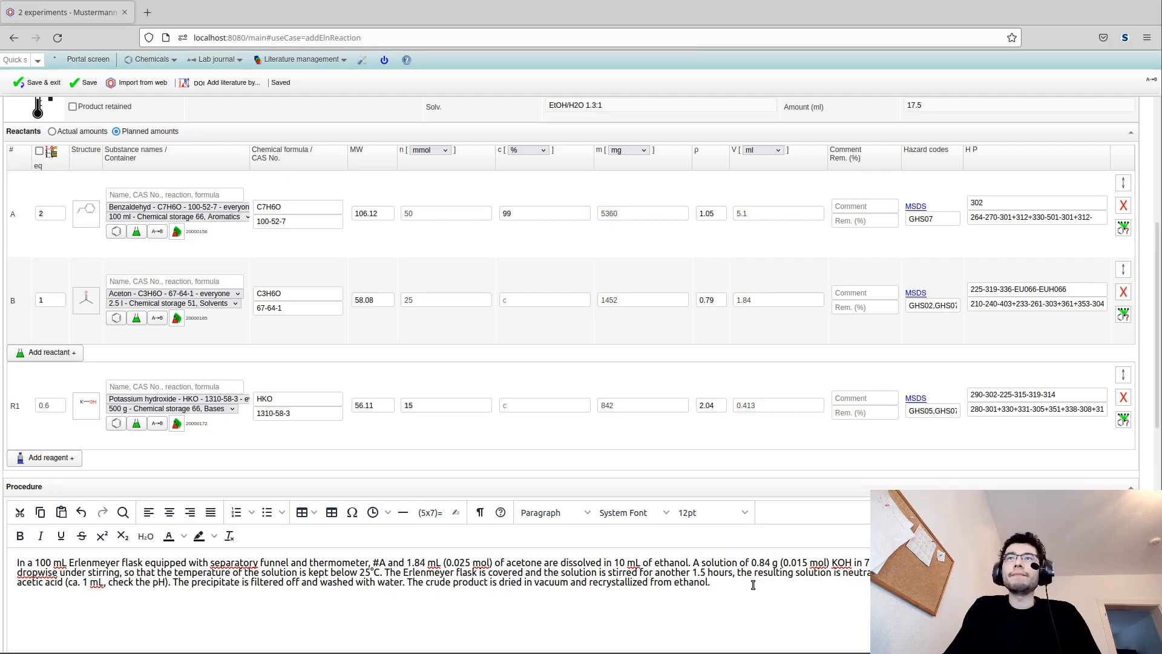
# Replace the acetone amount in the procedure text with the reference "#B" and the KOH amount with "#R1"
pyautogui.click(483, 563)
pyautogui.keyDown('shift'); pyautogui.click(618, 564); pyautogui.keyUp('shift')
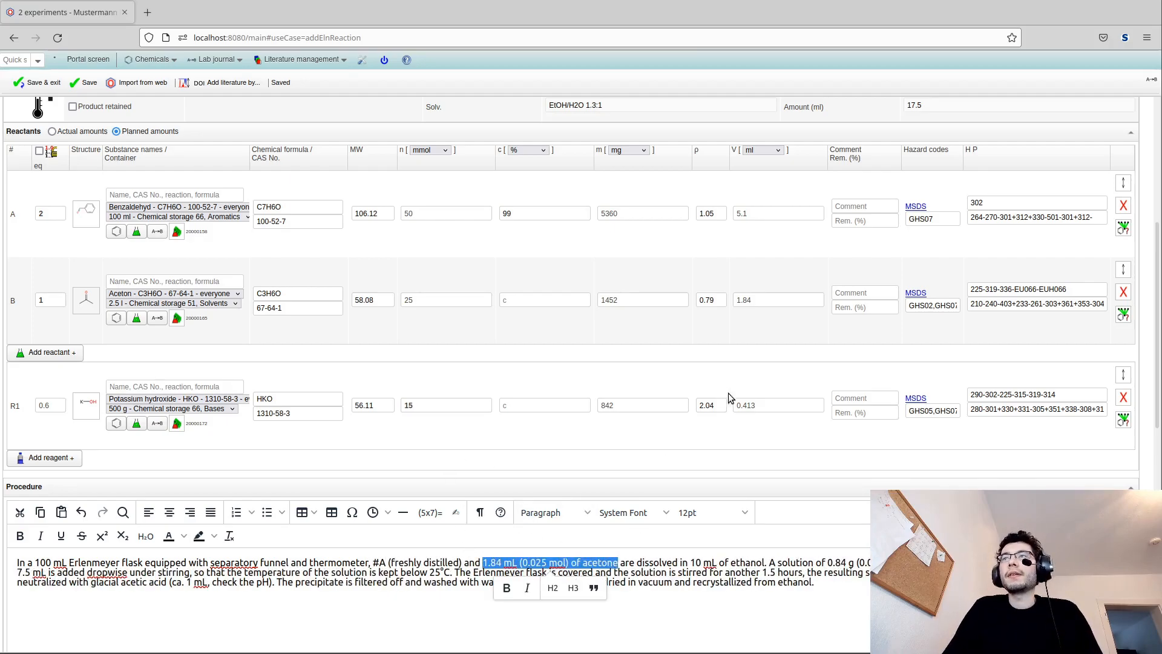
pyautogui.write('#B')
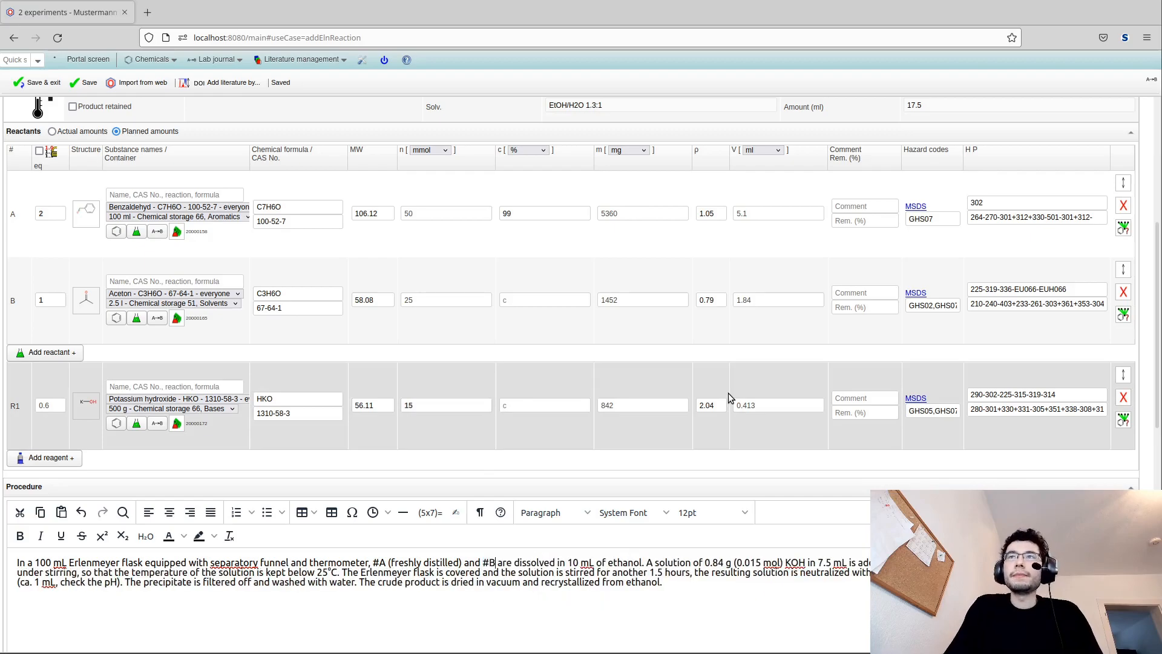
pyautogui.click(705, 563)
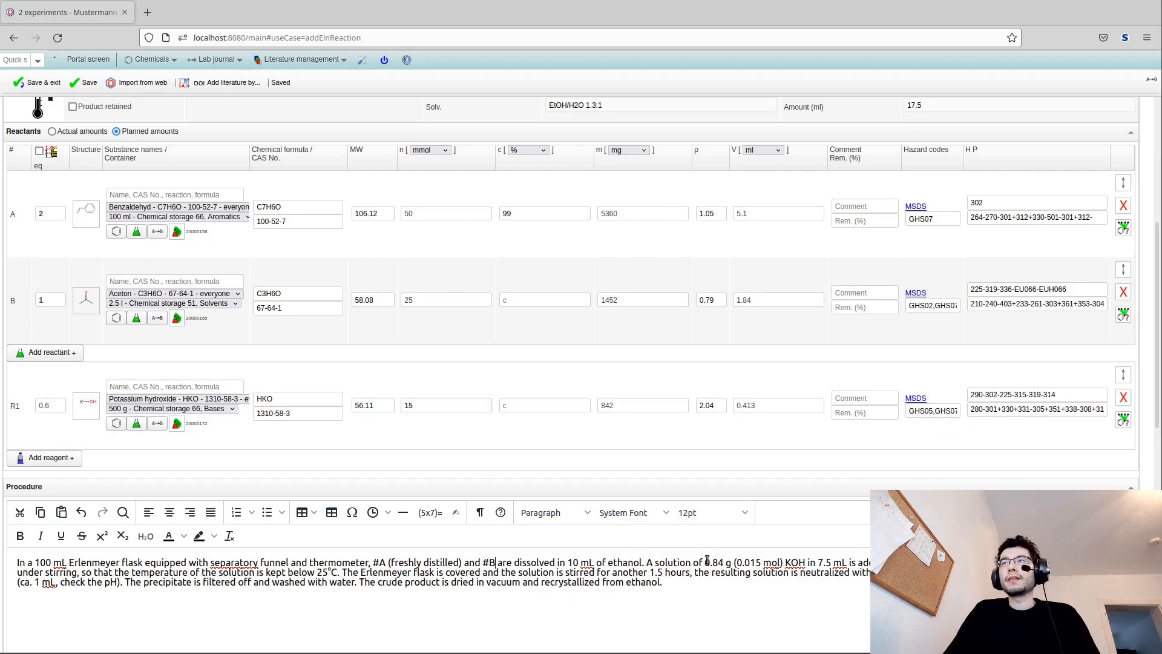
pyautogui.keyDown('shift'); pyautogui.click(806, 563); pyautogui.keyUp('shift')
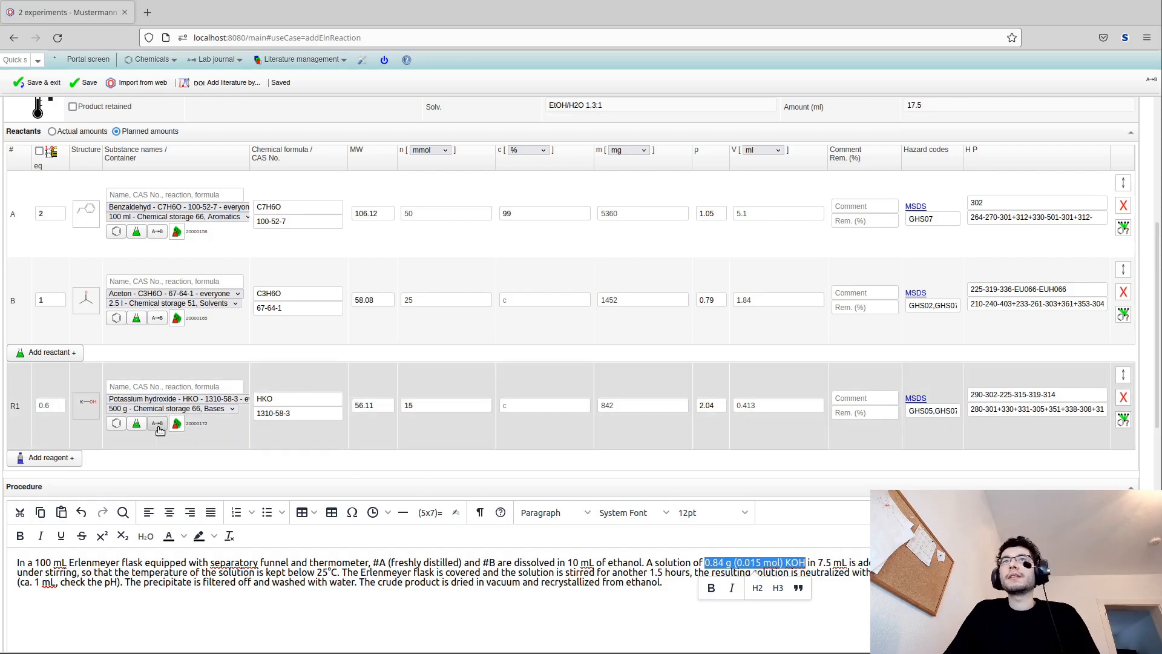
pyautogui.write('#R1')
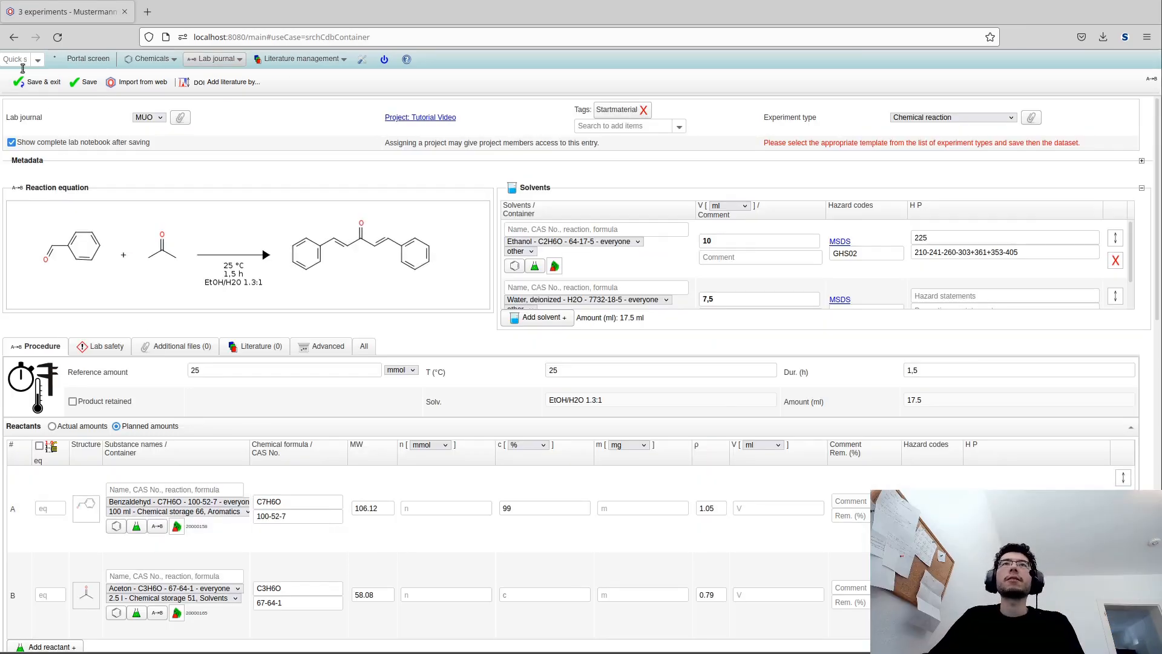
# Save the experiment, leave editing mode and check the entry's lab journal number
pyautogui.click(27, 85)
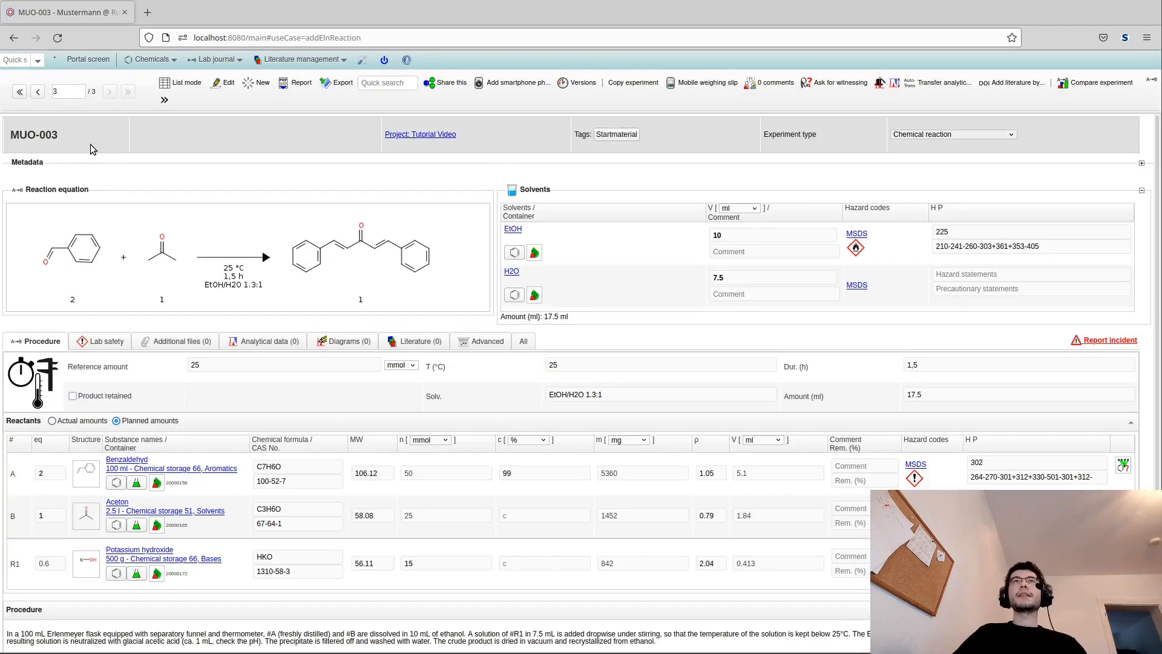
pyautogui.moveTo(57, 134)
pyautogui.mouseDown()
pyautogui.moveTo(19, 135)
pyautogui.moveTo(35, 131)
pyautogui.mouseUp()
pyautogui.click(72, 136)
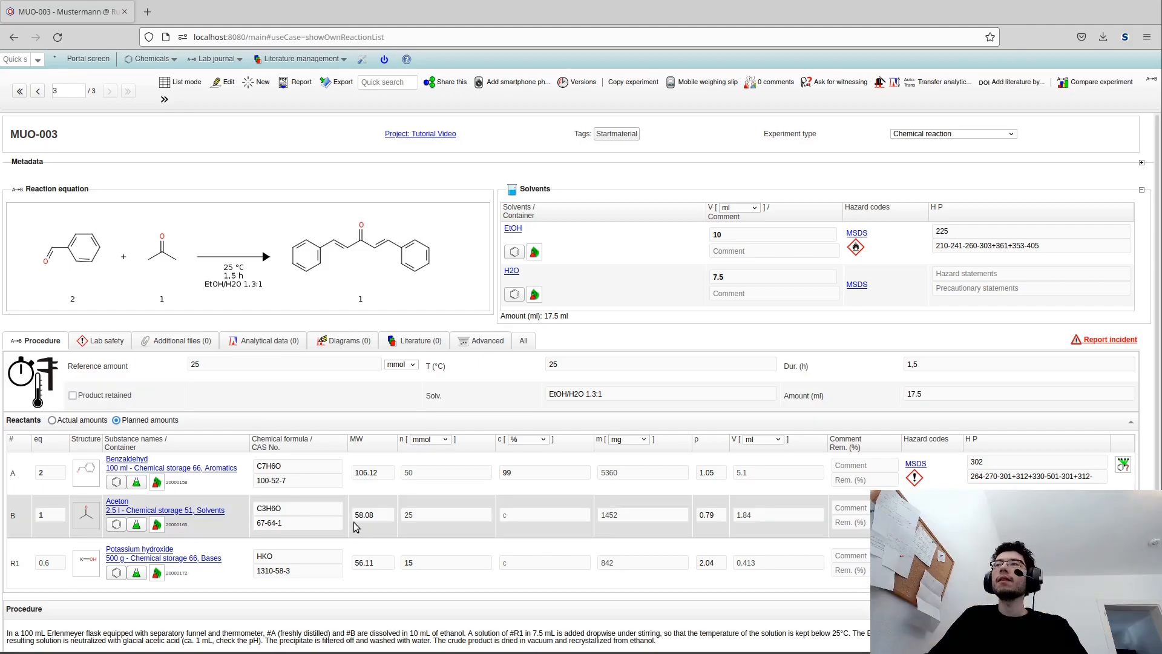
# Look up Aceton's English Merck safety data sheet without opening the file, and examine Aceton's hazard symbols and H/P statements
pyautogui.scroll(-1, 596, 496)
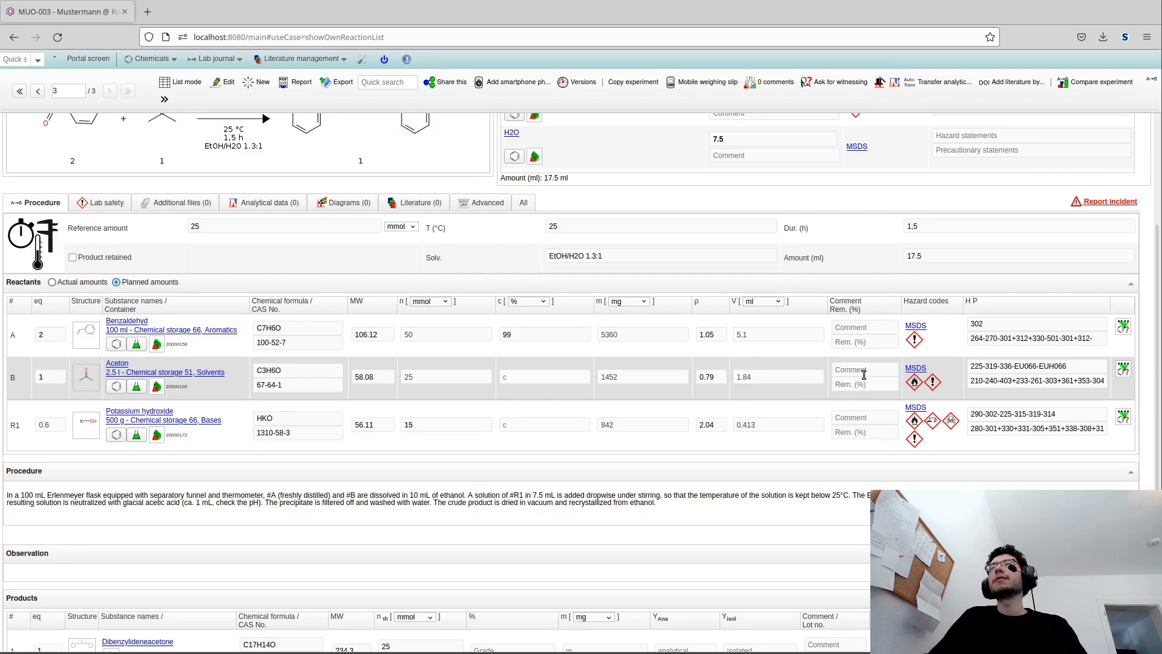
pyautogui.click(915, 368)
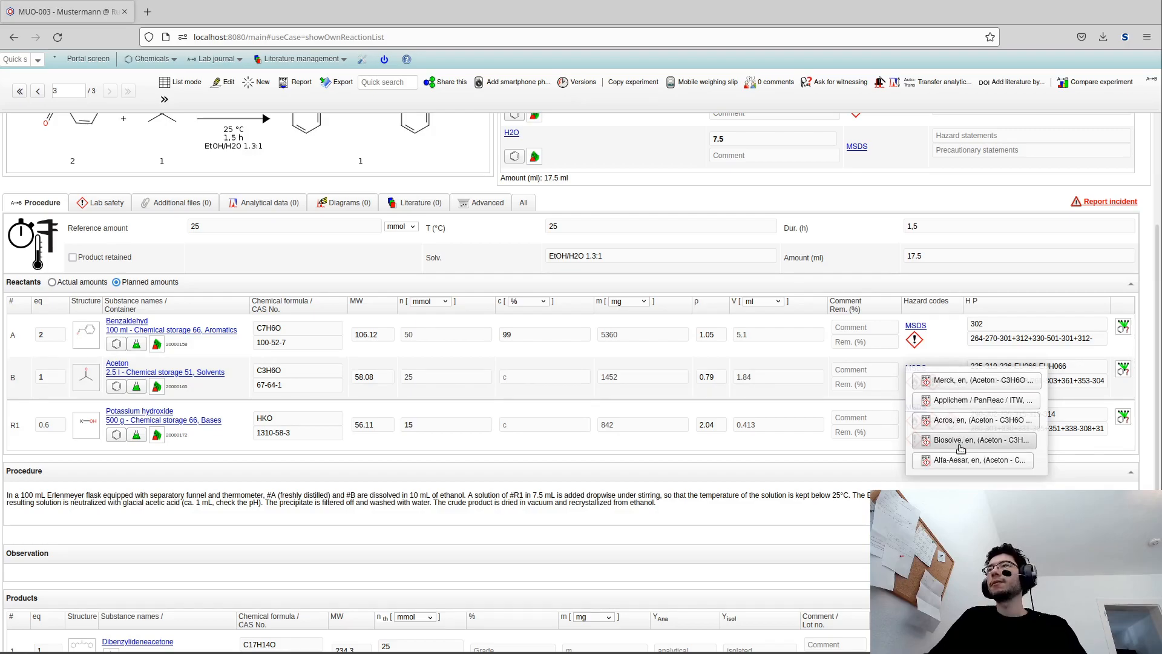
pyautogui.click(962, 381)
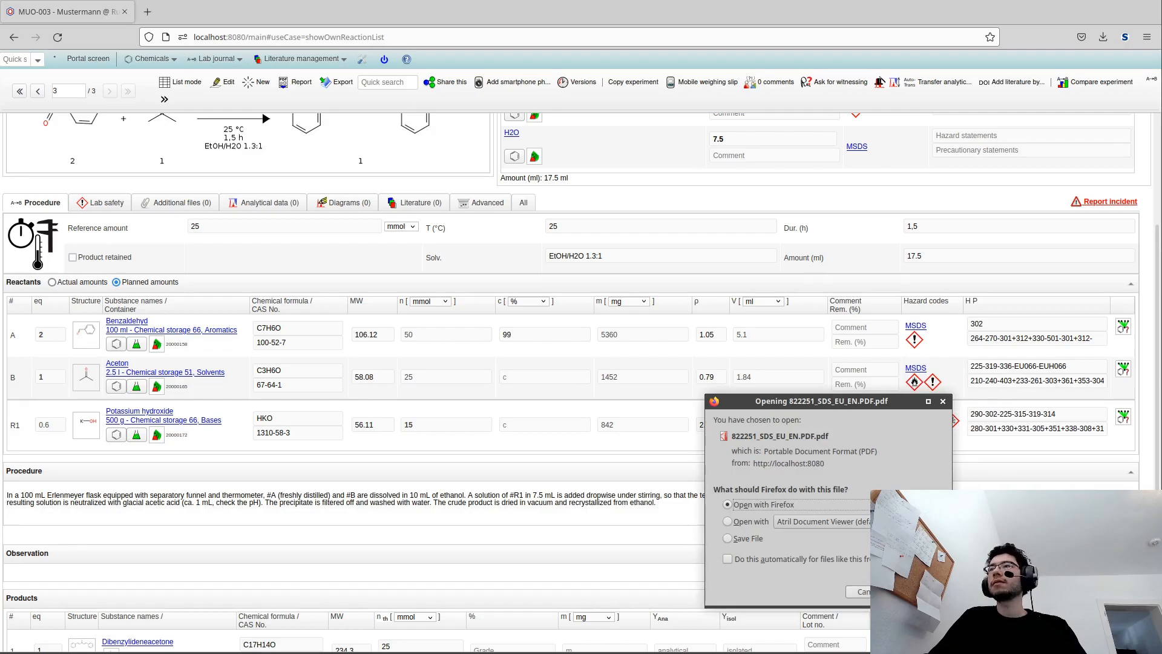
pyautogui.click(877, 592)
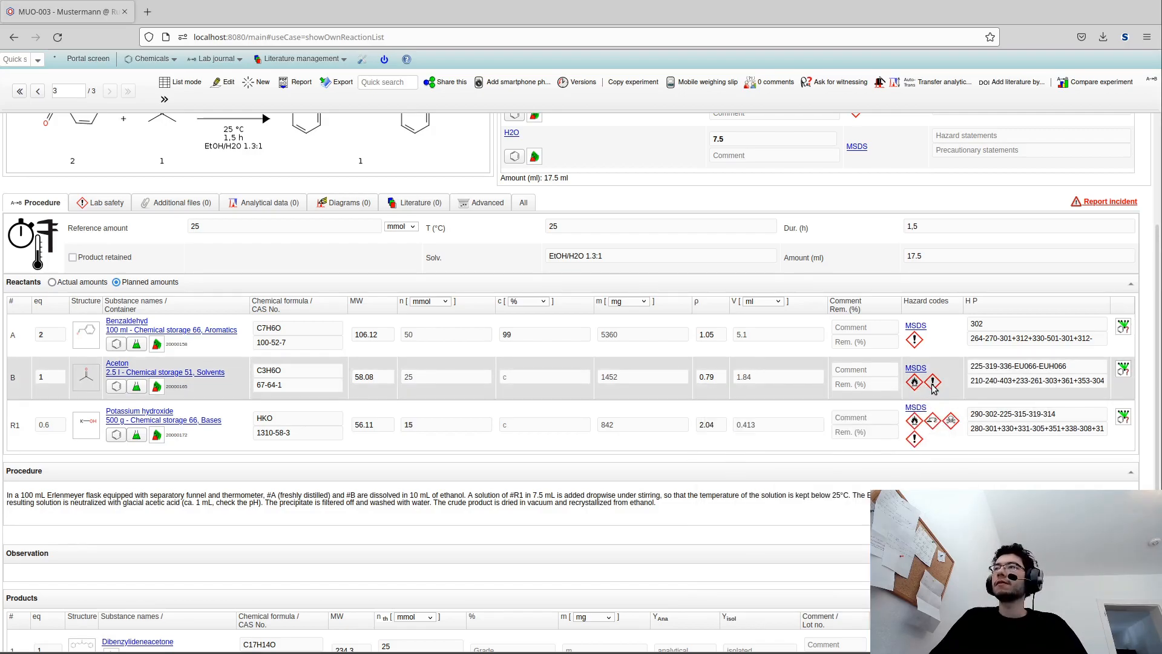
pyautogui.moveTo(932, 384)
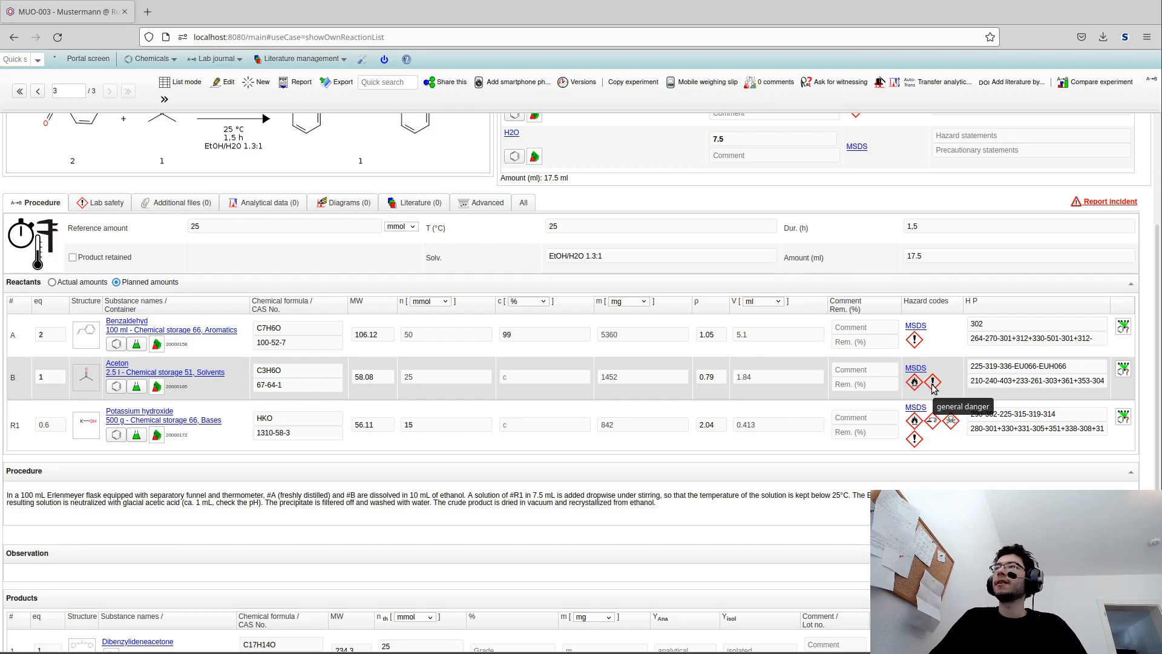
pyautogui.moveTo(974, 376)
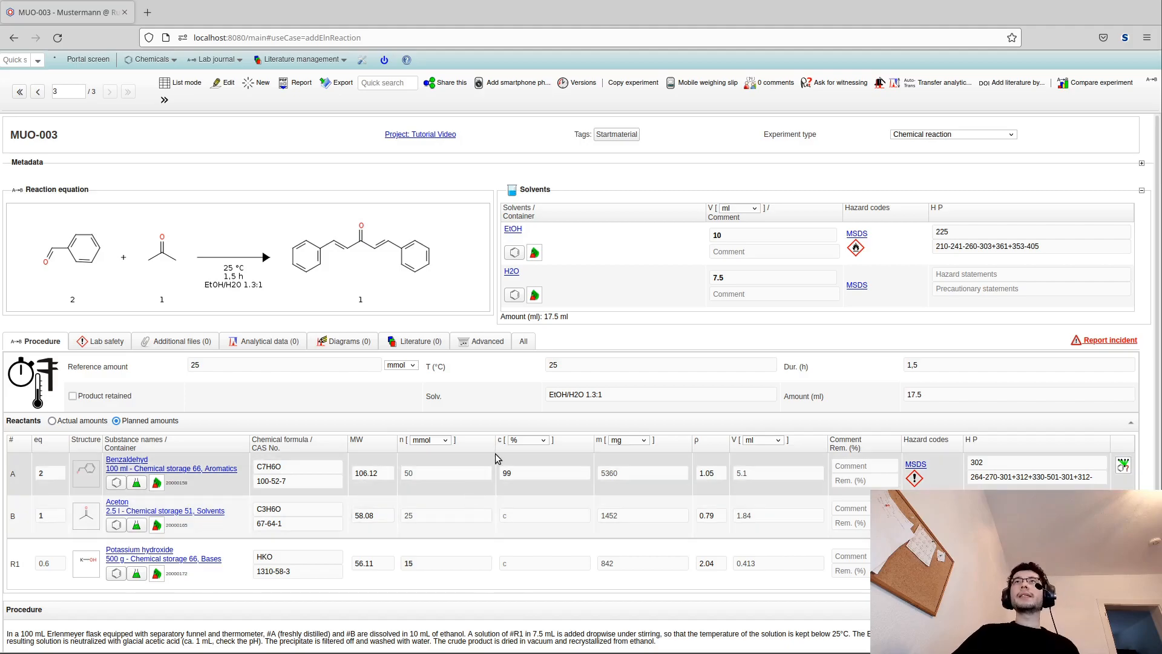
# Generate a PDF report of the current entry with the Default template and open it in Firefox
pyautogui.click(295, 91)
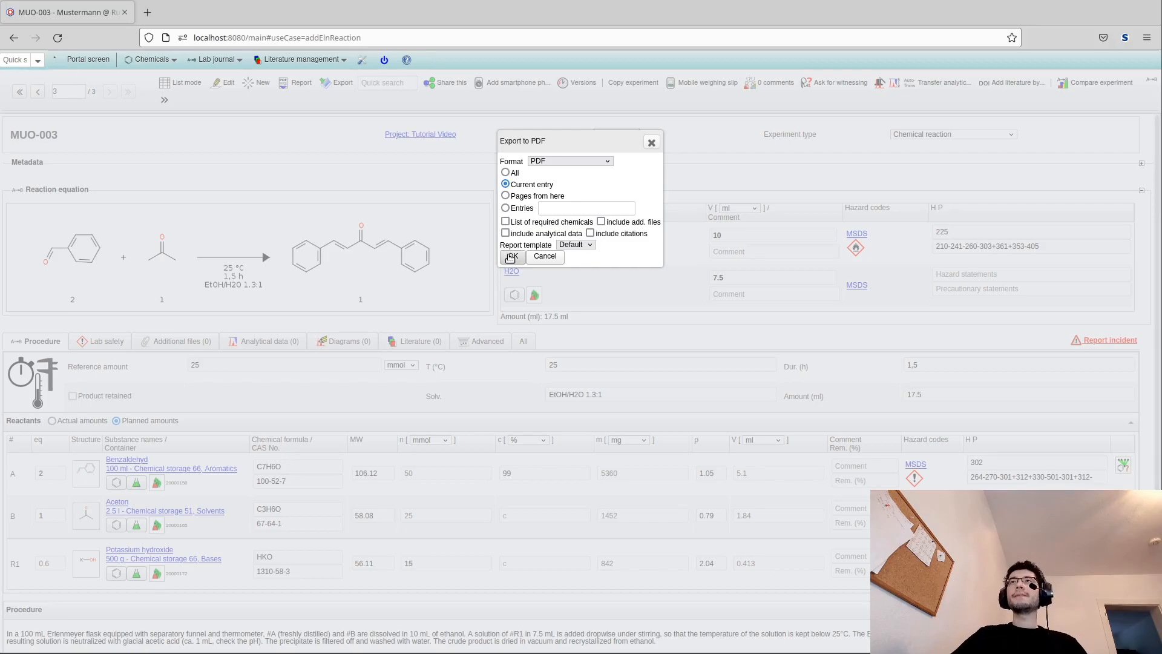
pyautogui.click(508, 257)
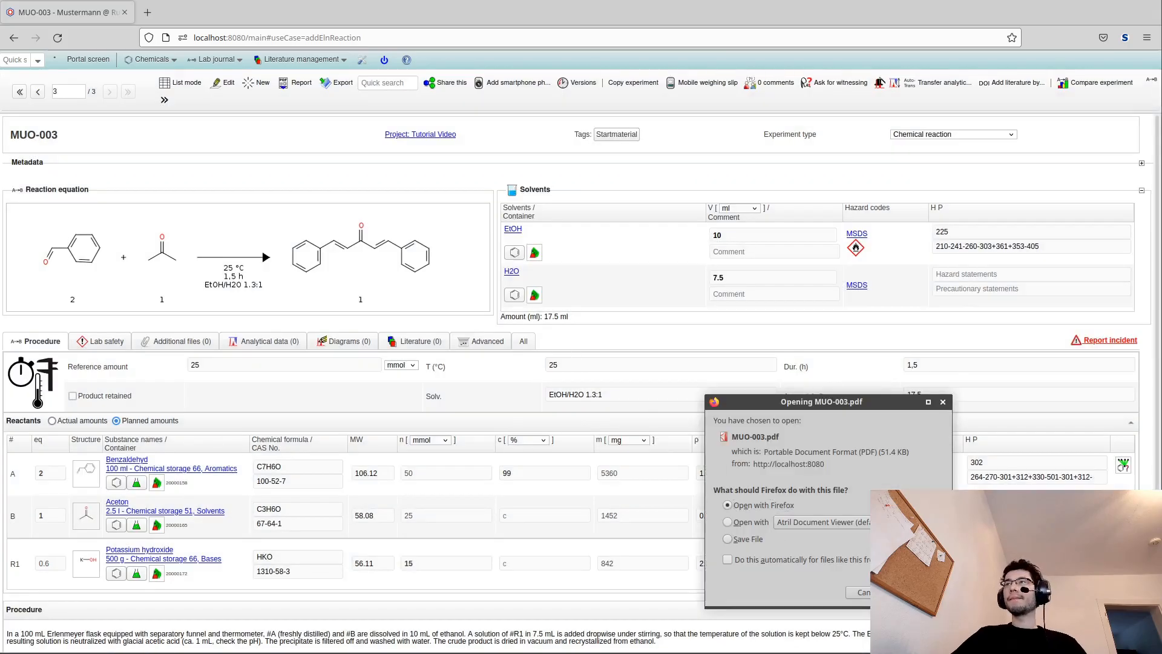
pyautogui.press('Return')
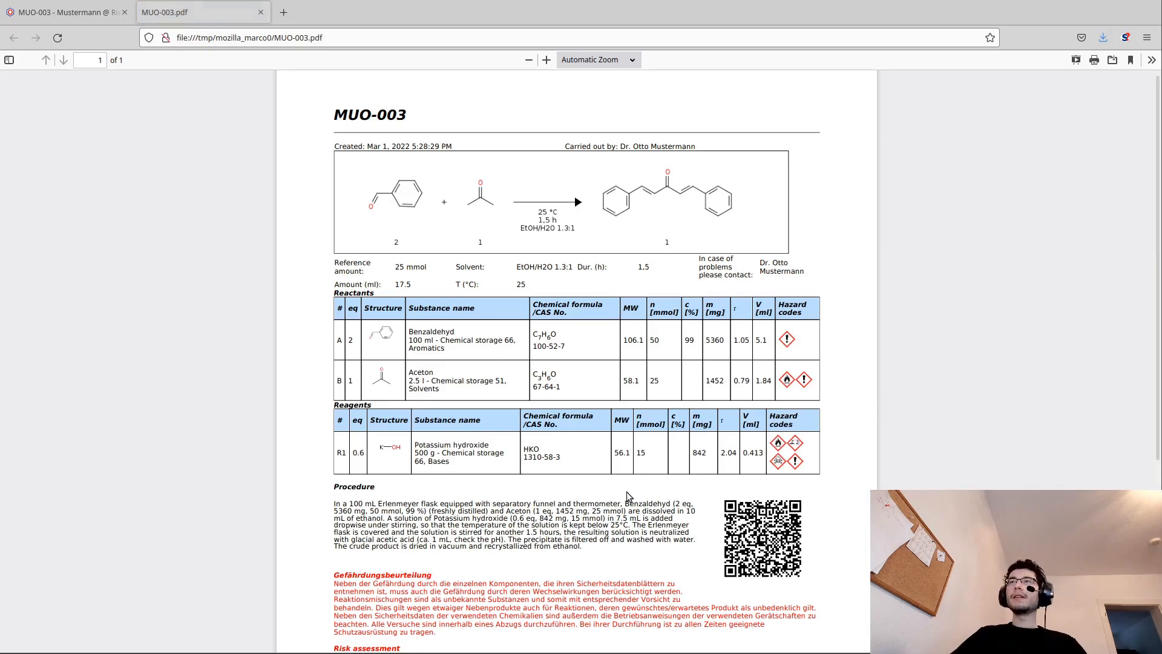
# Examine the benzaldehyde, acetone and potassium hydroxide amounts in the report's procedure text and close the PDF
pyautogui.scroll(-2, 628, 495)
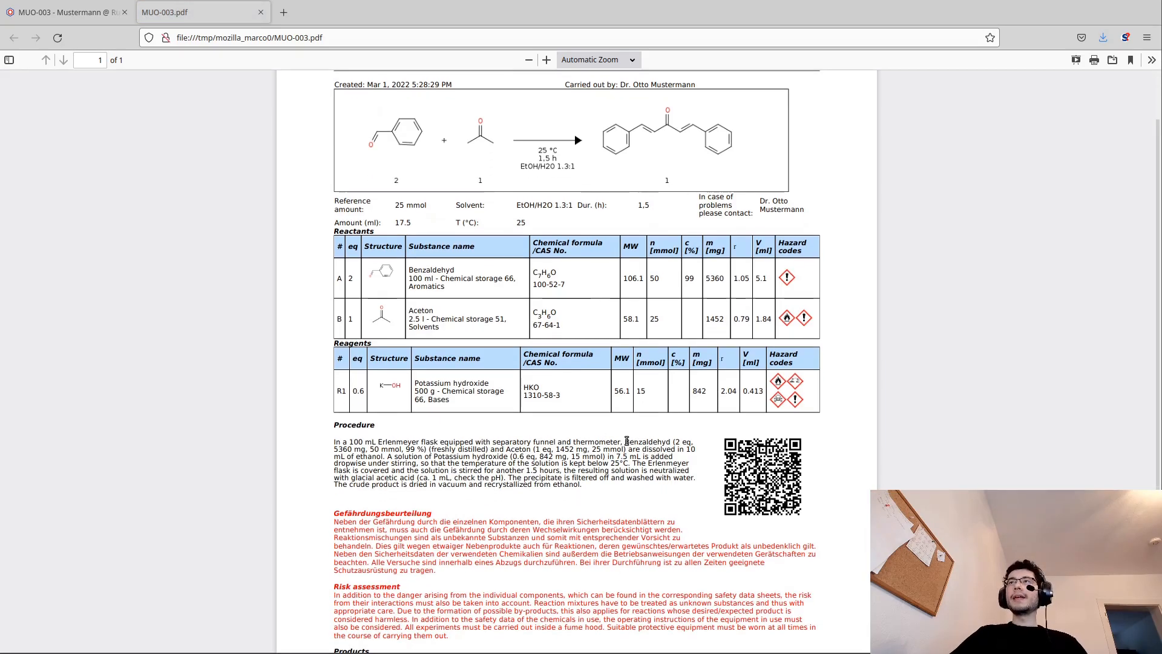
pyautogui.moveTo(626, 443); pyautogui.dragTo(427, 450)
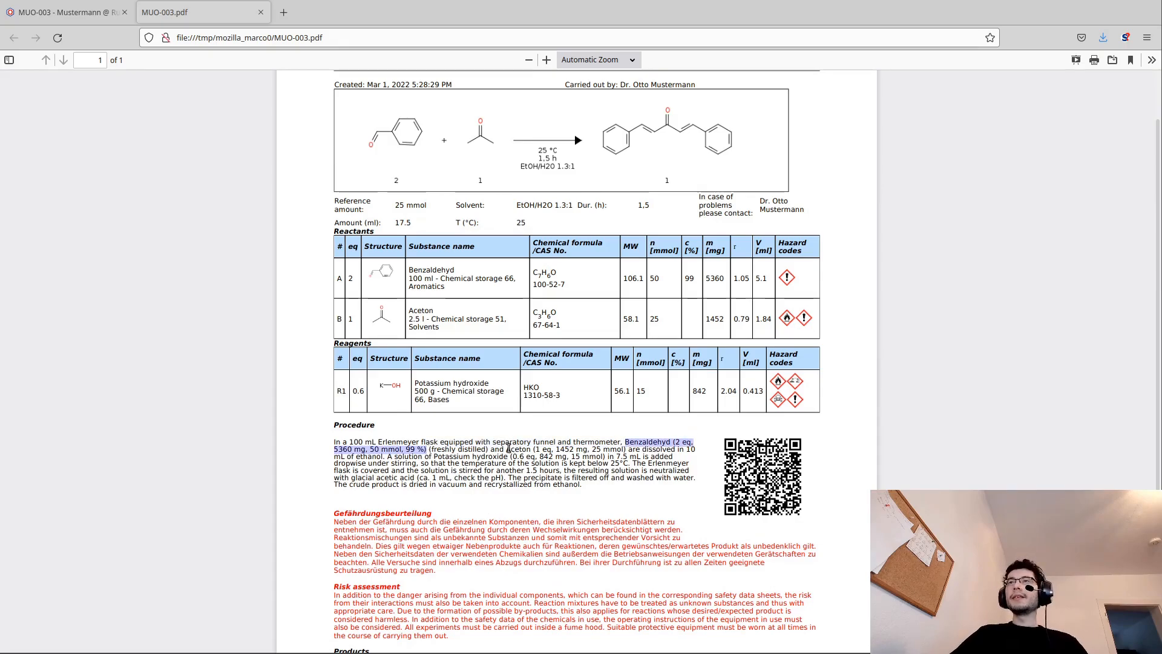
pyautogui.moveTo(507, 449); pyautogui.dragTo(626, 451)
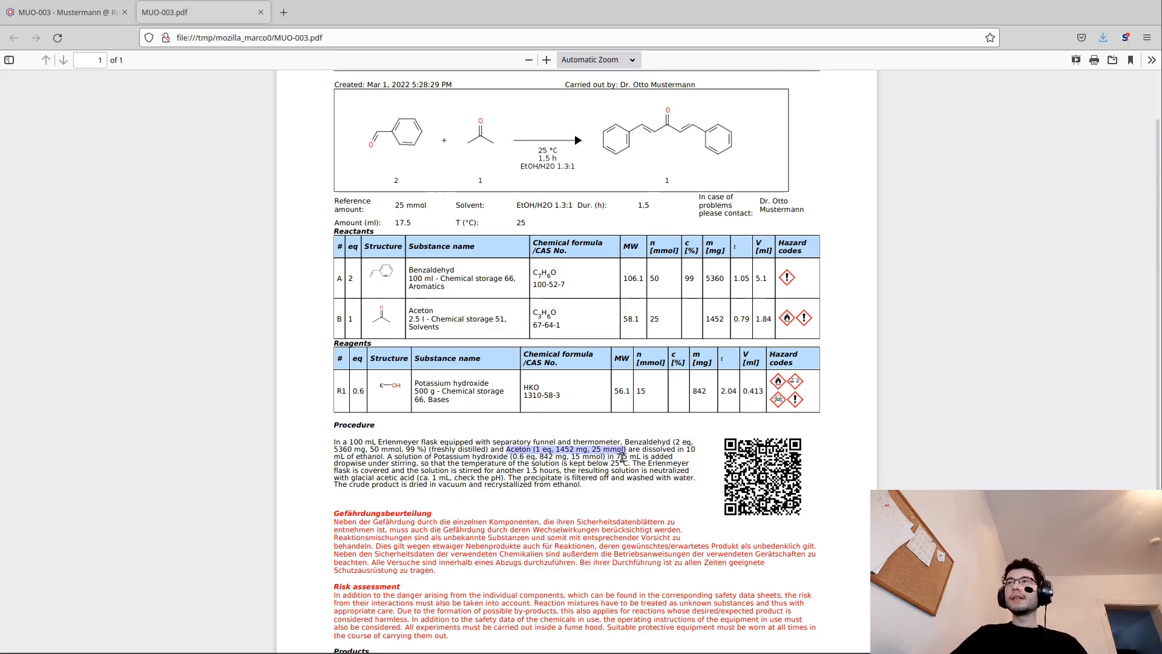
pyautogui.moveTo(434, 456); pyautogui.dragTo(607, 458)
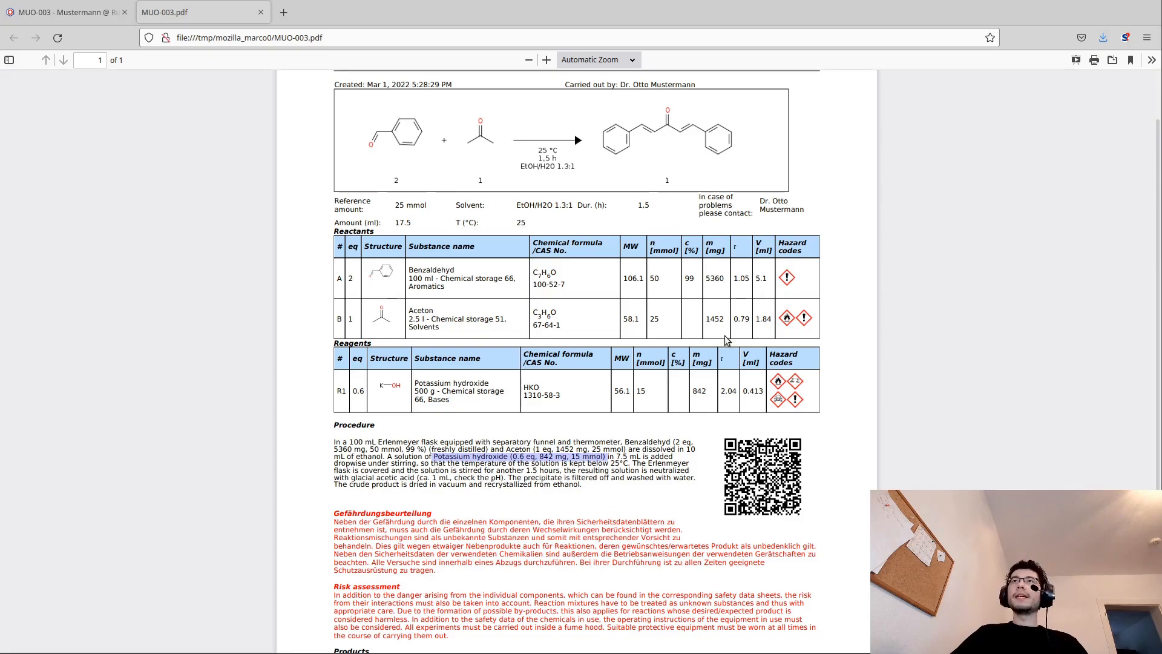
pyautogui.click(618, 496)
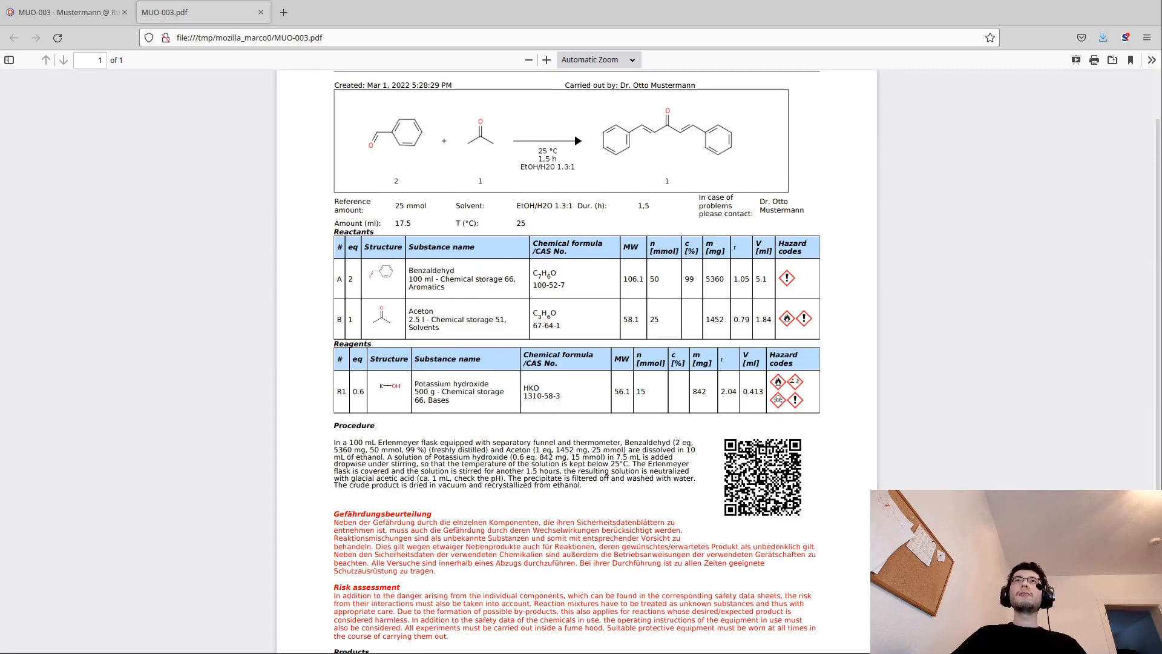
pyautogui.click(261, 12)
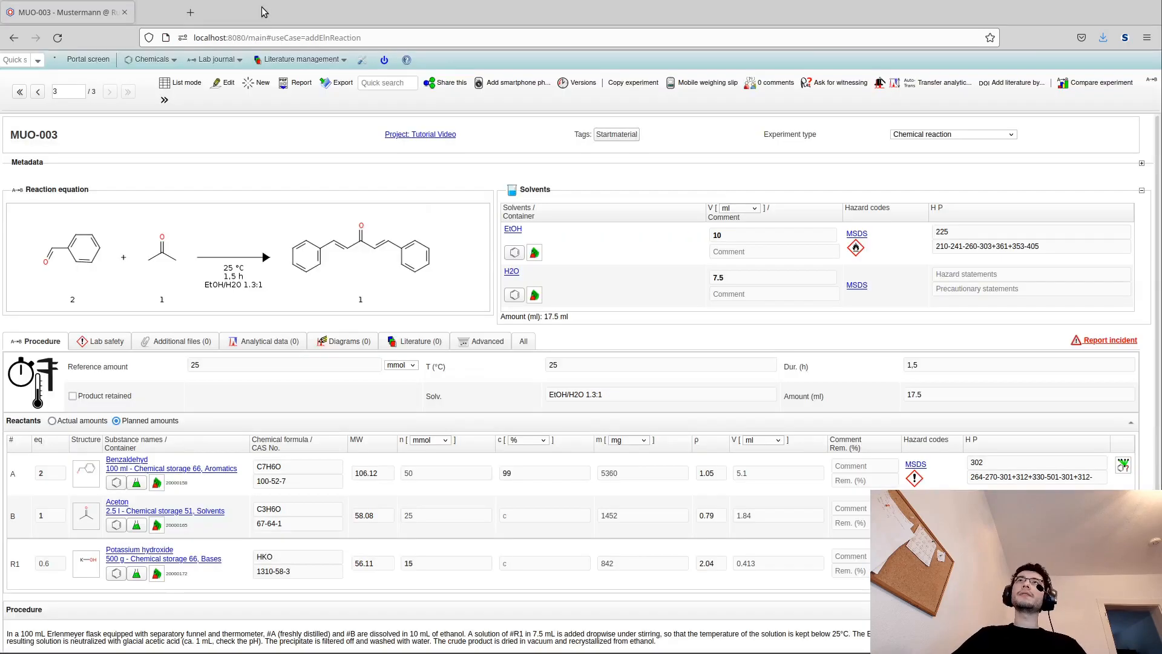